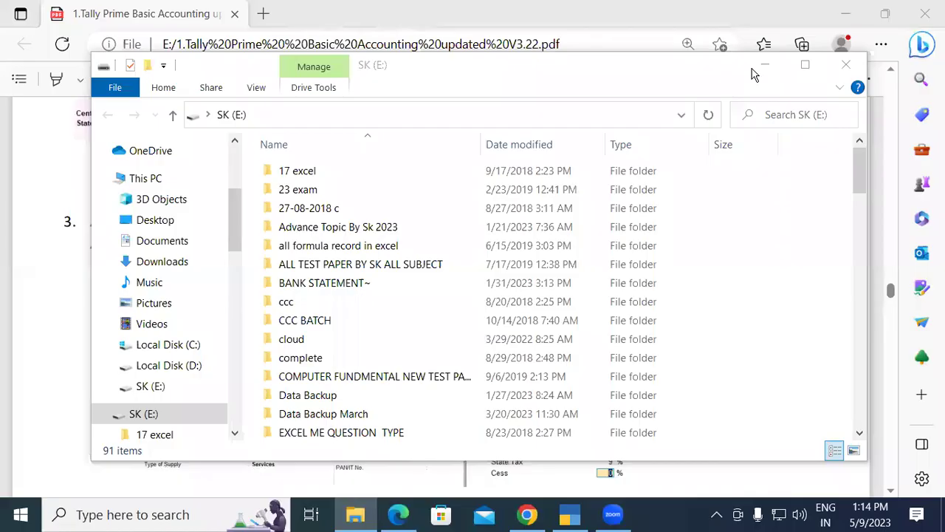
# Read the Account Invoice Mode note and exercise 3's supplier, service and SAC code in the PDF
pyautogui.click(765, 65)
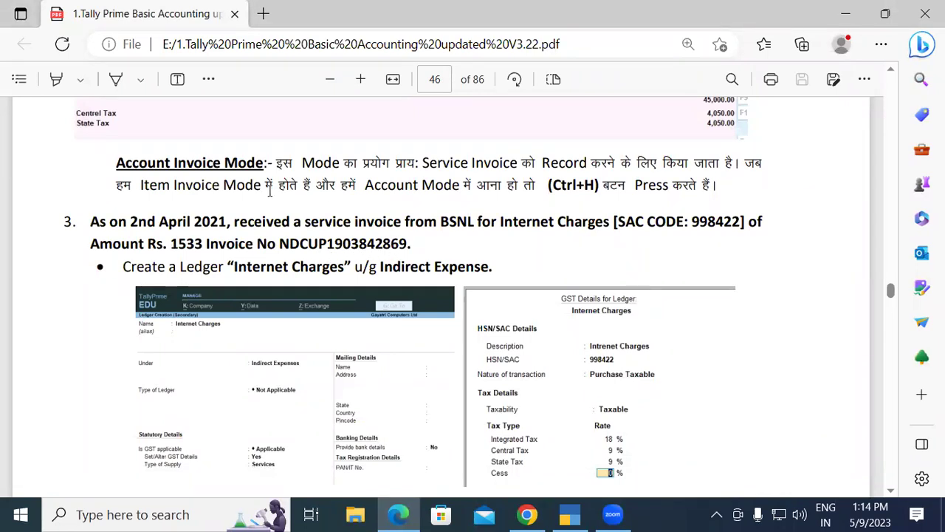
pyautogui.moveTo(116, 163); pyautogui.dragTo(264, 167)
pyautogui.click(262, 162)
pyautogui.moveTo(478, 220); pyautogui.dragTo(440, 216)
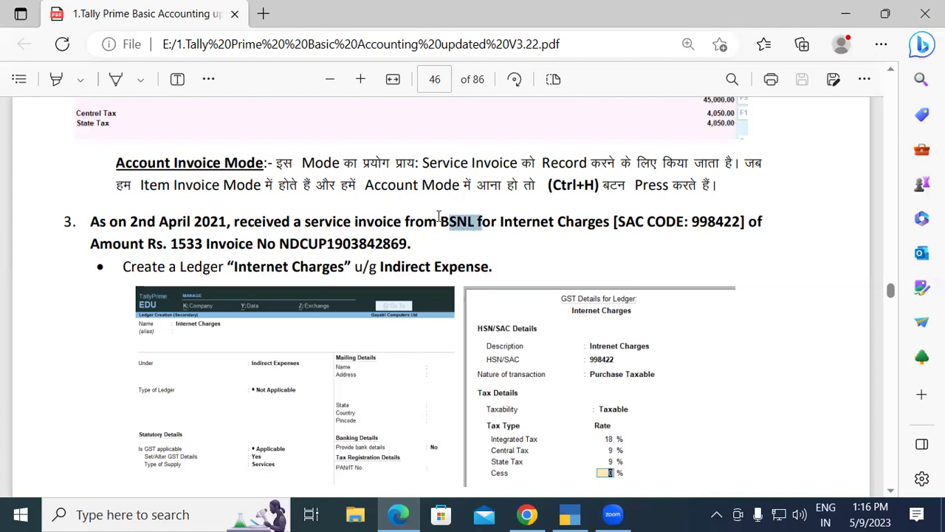
pyautogui.click(440, 218)
pyautogui.moveTo(473, 222); pyautogui.dragTo(440, 222)
pyautogui.click(441, 221)
pyautogui.moveTo(474, 222); pyautogui.dragTo(440, 222)
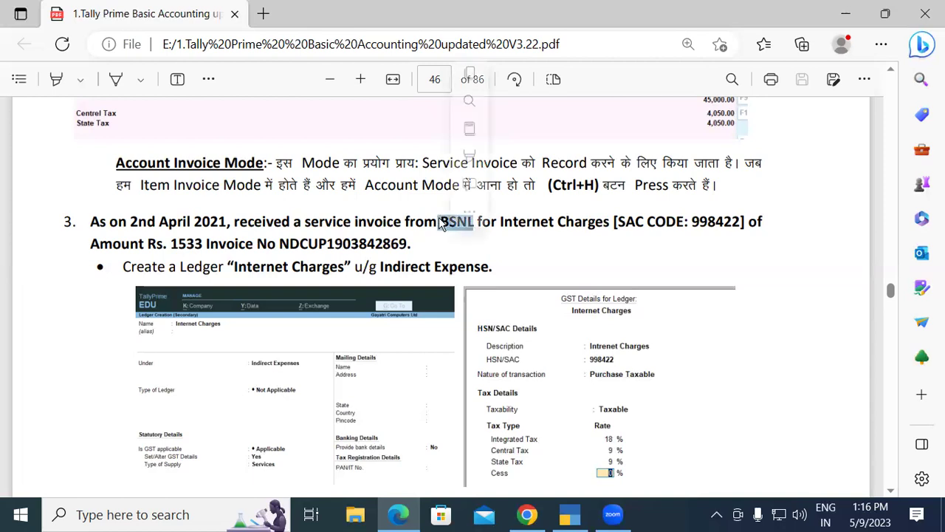
pyautogui.click(440, 222)
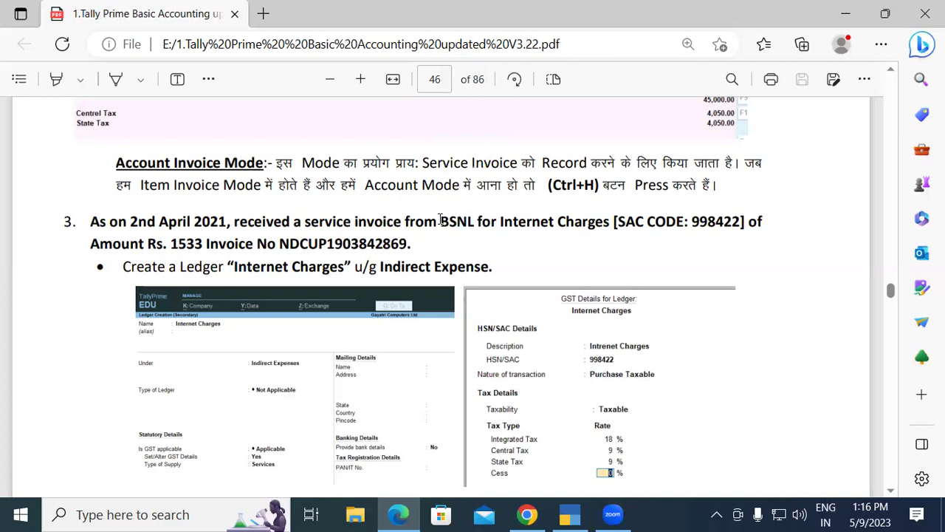
pyautogui.moveTo(475, 222); pyautogui.dragTo(439, 221)
pyautogui.click(439, 222)
pyautogui.doubleClick(455, 219)
pyautogui.click(441, 219)
pyautogui.moveTo(499, 220); pyautogui.dragTo(645, 222)
pyautogui.click(589, 222)
pyautogui.click(738, 214)
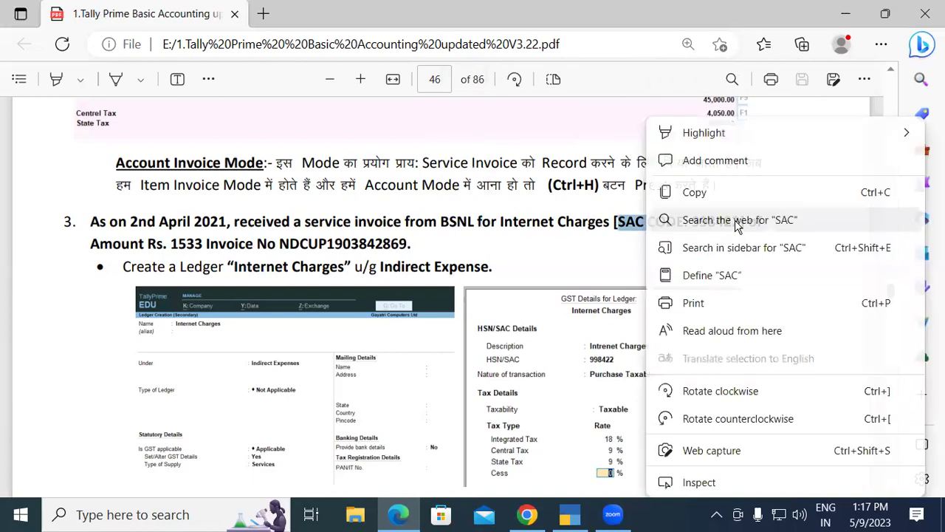
pyautogui.click(612, 190)
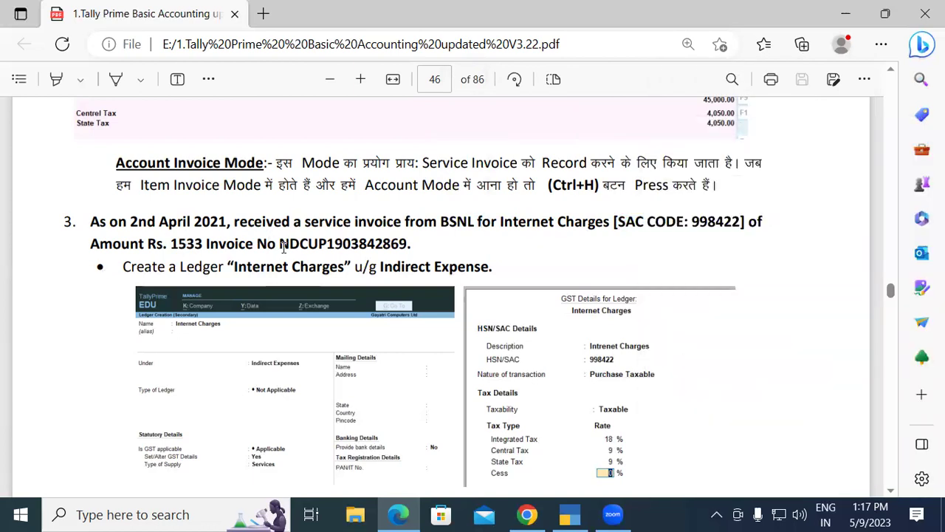
# Review exercise 3's invoice number, supplier, charge type and amount, and the ledger creation instructions below it
pyautogui.moveTo(281, 244); pyautogui.dragTo(414, 248)
pyautogui.moveTo(440, 222); pyautogui.dragTo(471, 225)
pyautogui.click(471, 225)
pyautogui.moveTo(500, 222); pyautogui.dragTo(607, 225)
pyautogui.click(607, 225)
pyautogui.moveTo(502, 223); pyautogui.dragTo(612, 222)
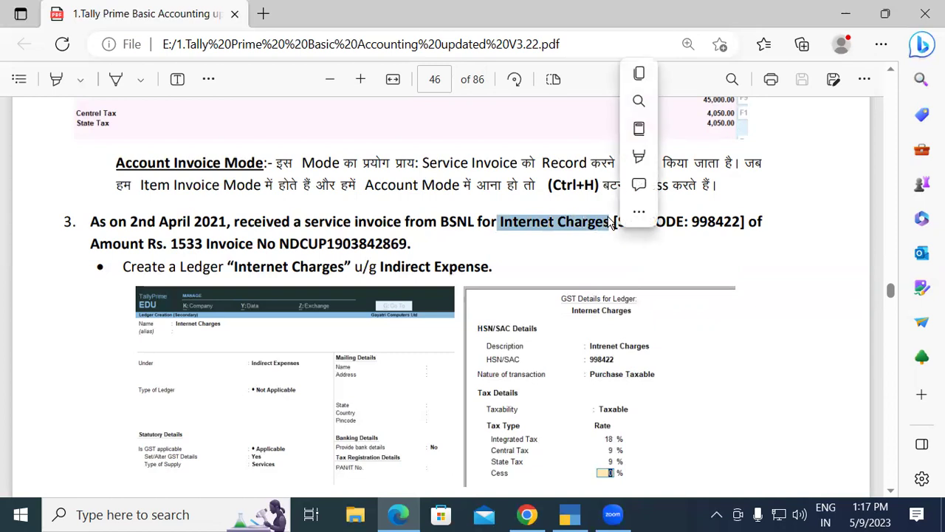
pyautogui.click(609, 219)
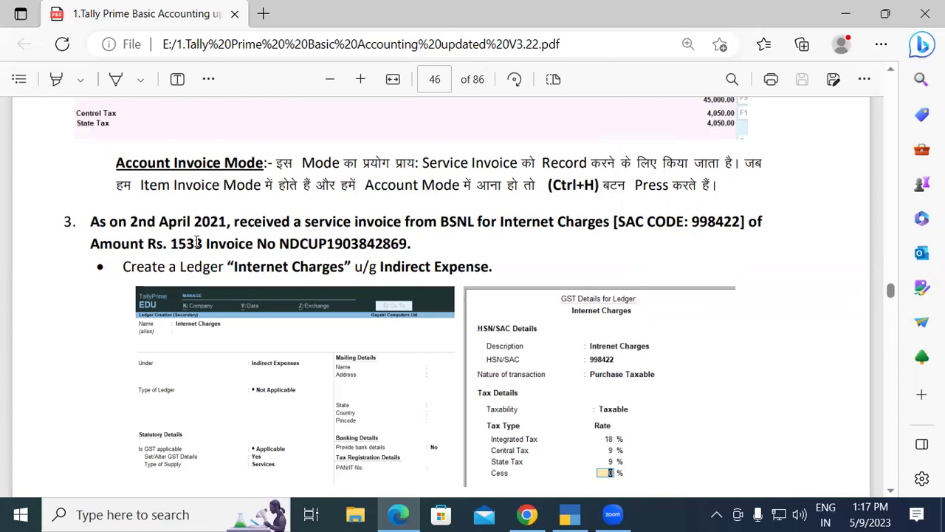
pyautogui.moveTo(171, 244); pyautogui.dragTo(202, 249)
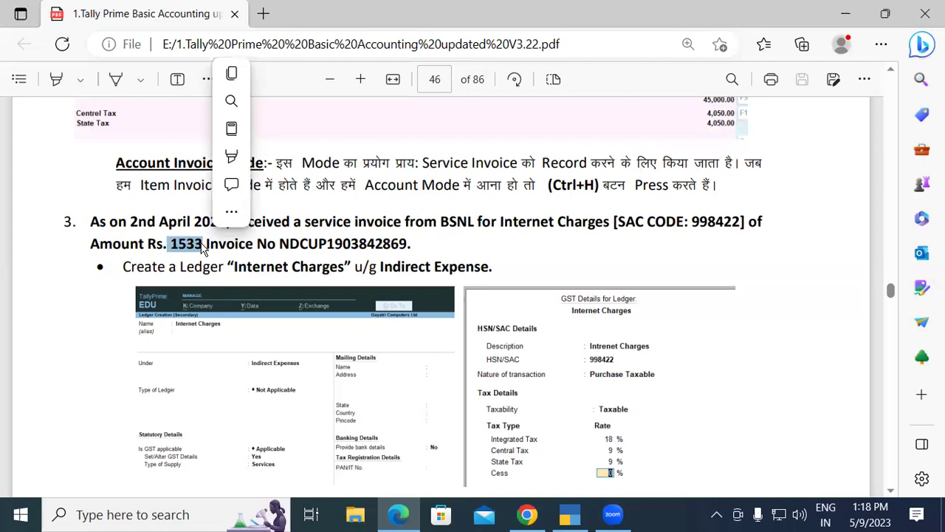
pyautogui.click(739, 271)
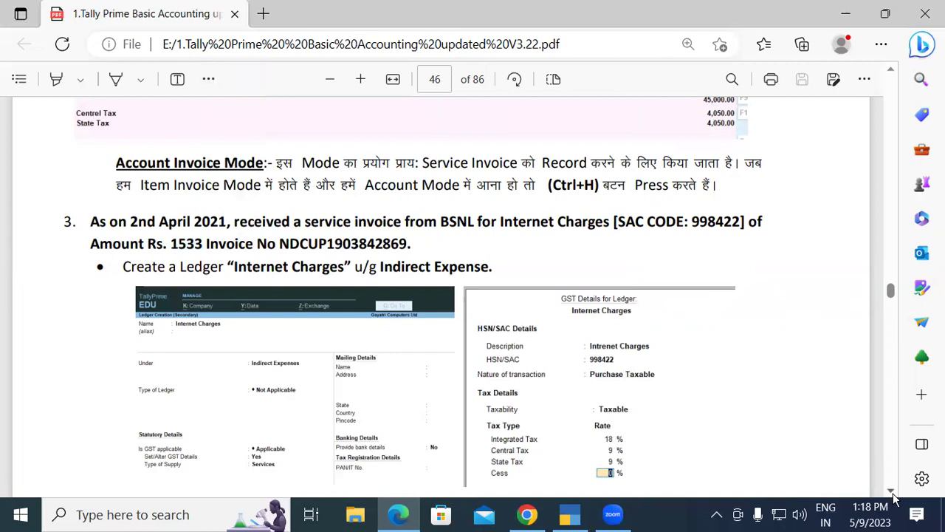
pyautogui.scroll(-3, 338, 469)
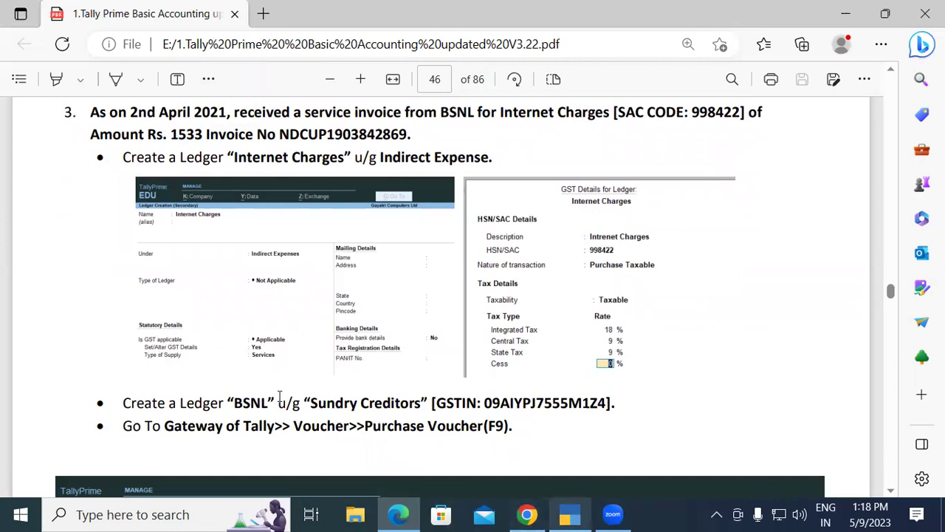
# Switch to TallyPrime and open a new purchase voucher
pyautogui.click(570, 520)
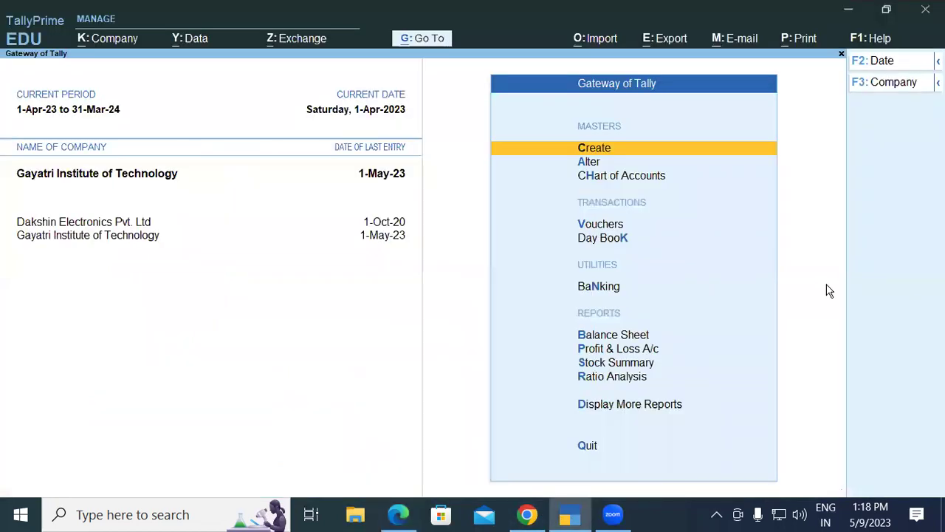
pyautogui.press('Down')
pyautogui.press('Down')
pyautogui.press('Down')
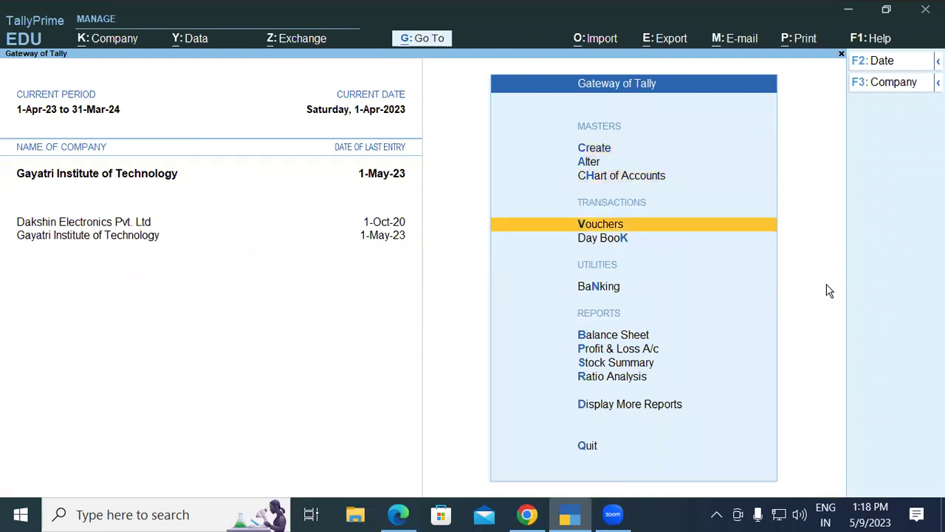
pyautogui.press('Return')
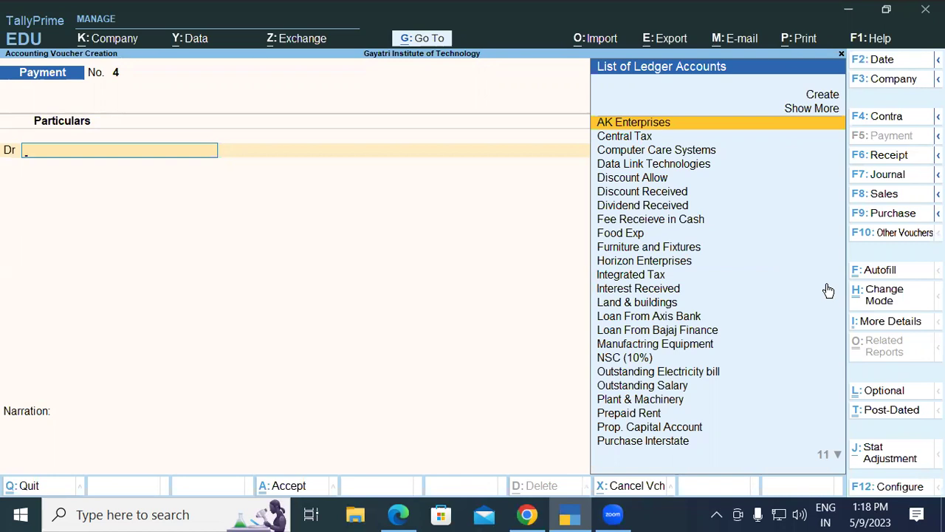
pyautogui.press('F9')
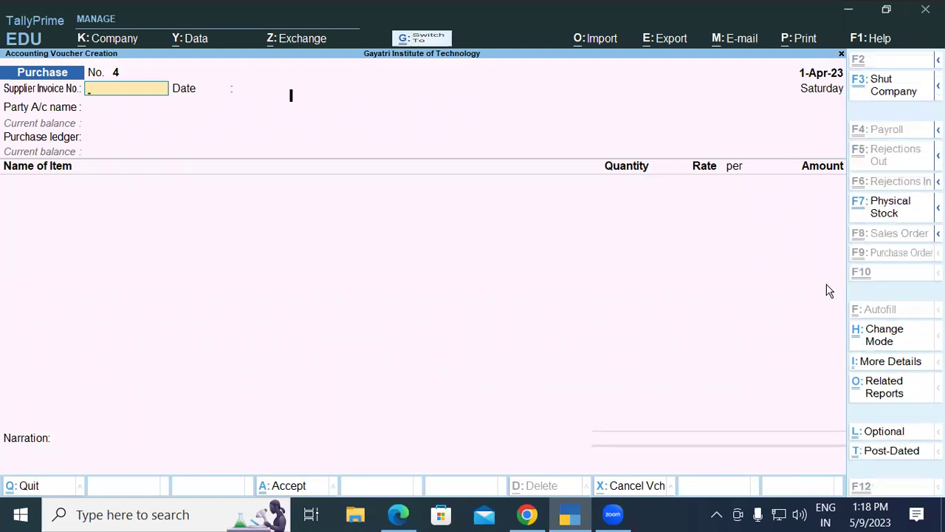
# Change the purchase voucher's mode from Item Invoice to Accounting Invoice
pyautogui.hotkey('ctrl', 'h')
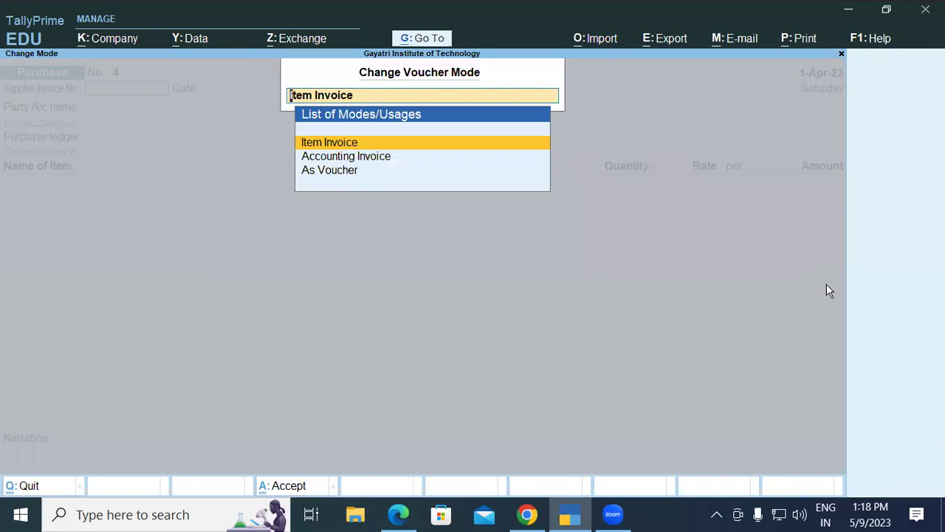
pyautogui.press('Down')
pyautogui.press('Return')
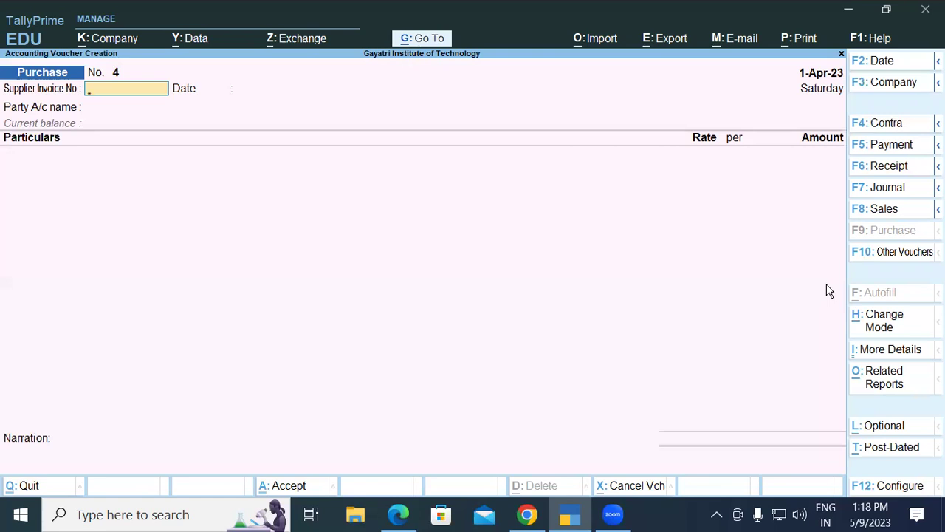
# Copy exercise 3's invoice number from the PDF into the voucher's supplier invoice number and accept the date 1-Apr-23
pyautogui.hotkey('alt', 'Tab')
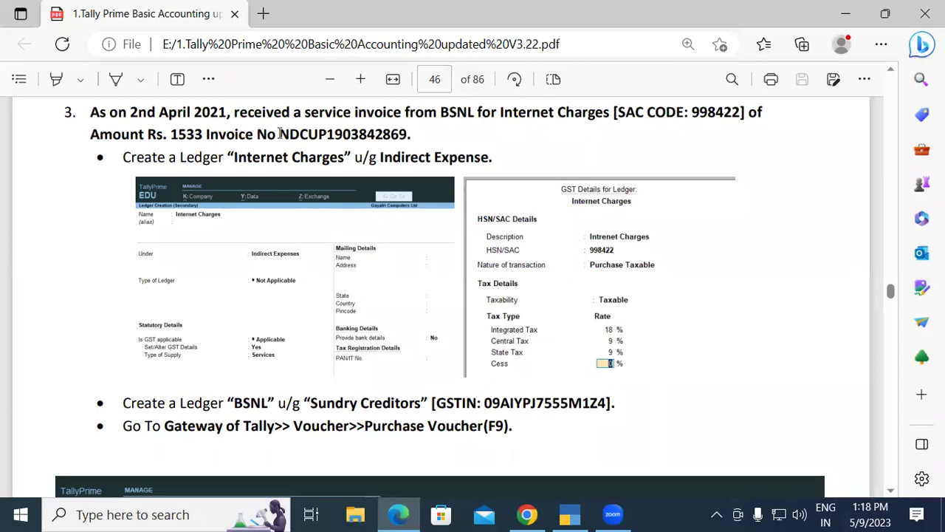
pyautogui.moveTo(280, 134); pyautogui.dragTo(404, 134)
pyautogui.hotkey('ctrl', 'c')
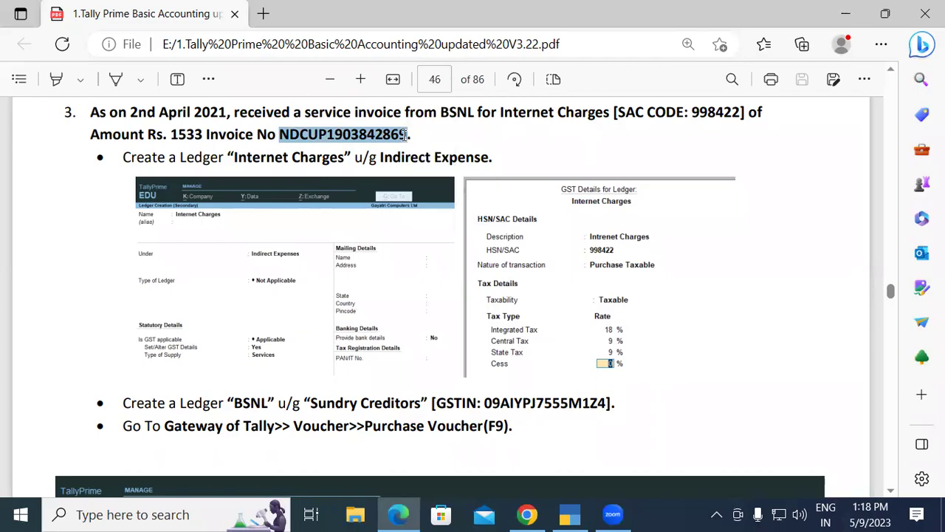
pyautogui.hotkey('alt', 'Tab')
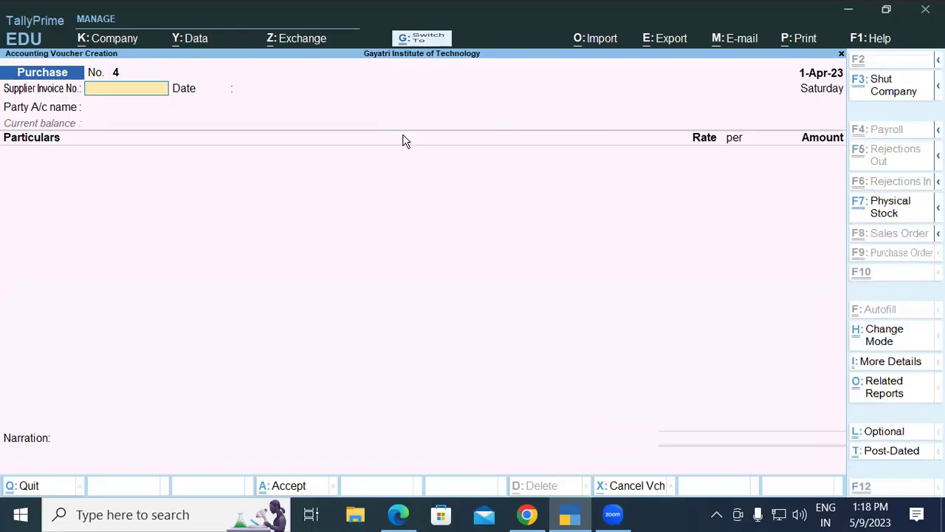
pyautogui.hotkey('ctrl', 'alt', 'v')
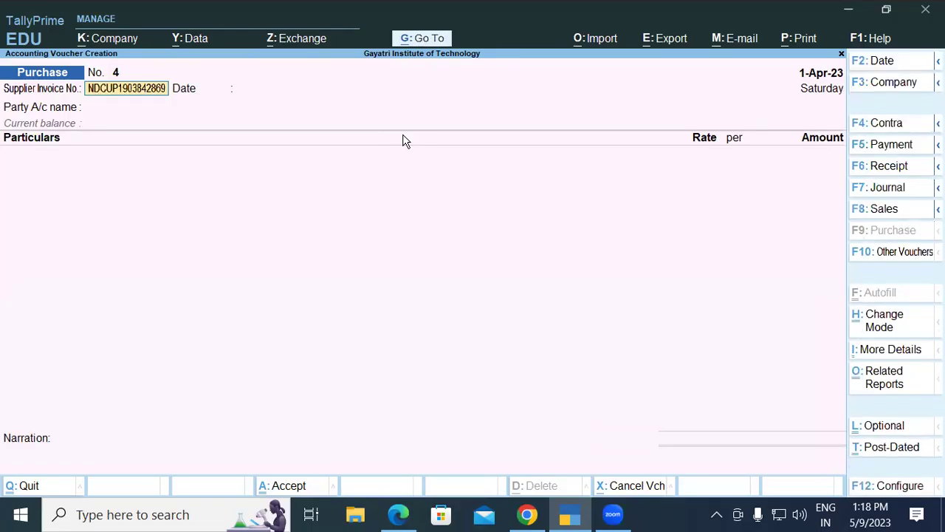
pyautogui.press('Return')
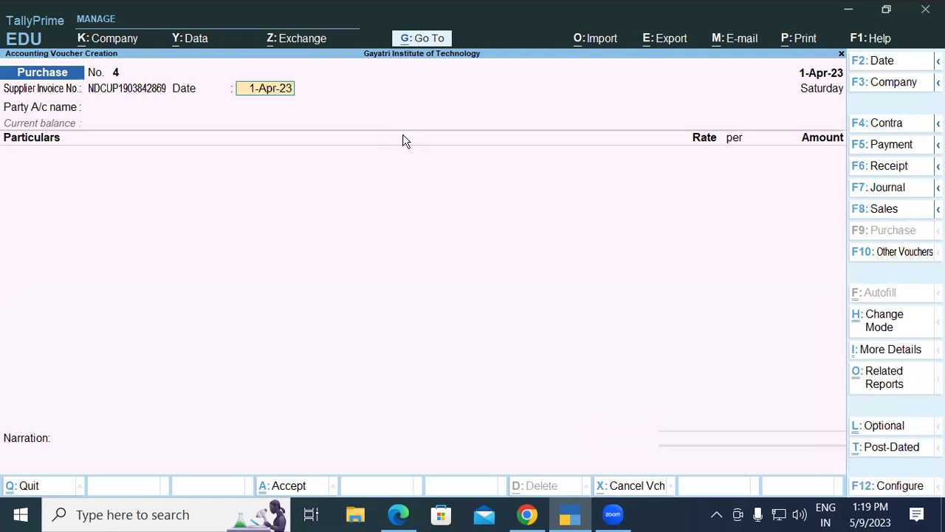
pyautogui.press('Return')
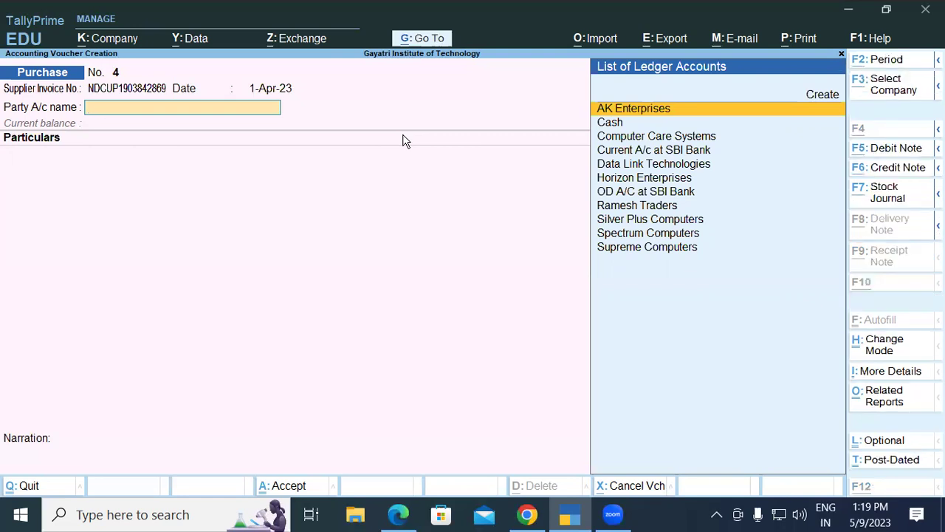
# Start creating a new party ledger from the voucher, naming it BSNL with no alias
pyautogui.hotkey('alt', 'c')
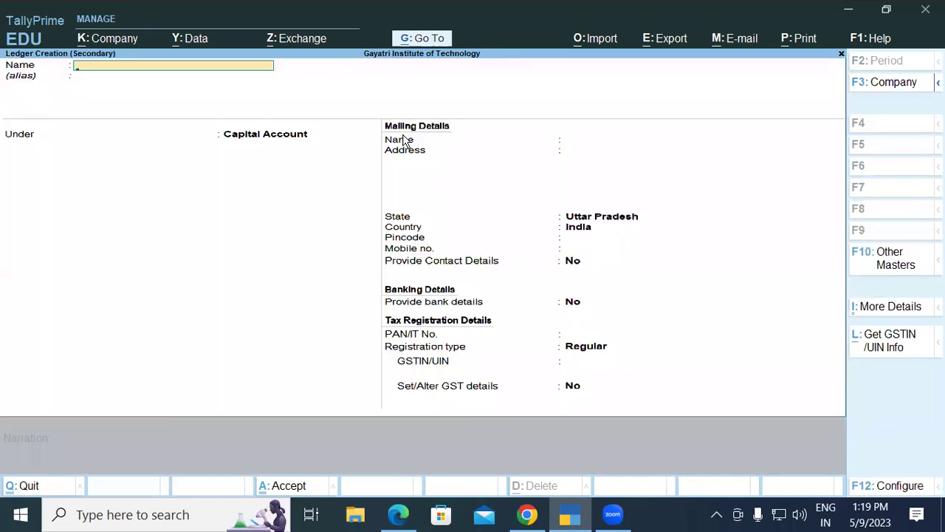
pyautogui.write('SBNL')
pyautogui.press('BackSpace')
pyautogui.press('BackSpace')
pyautogui.press('BackSpace')
pyautogui.press('BackSpace')
pyautogui.write('BSN')
pyautogui.press('BackSpace')
pyautogui.write('NL')
pyautogui.press('Return')
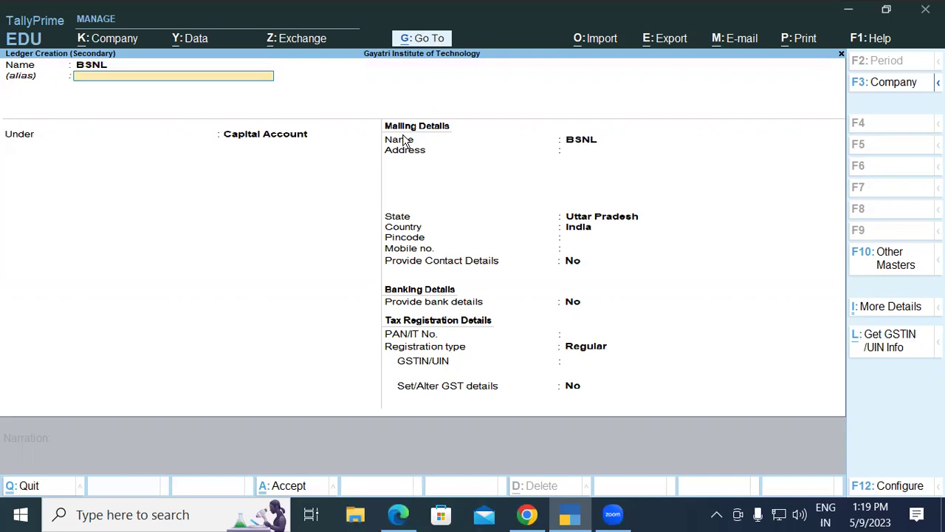
pyautogui.press('Return')
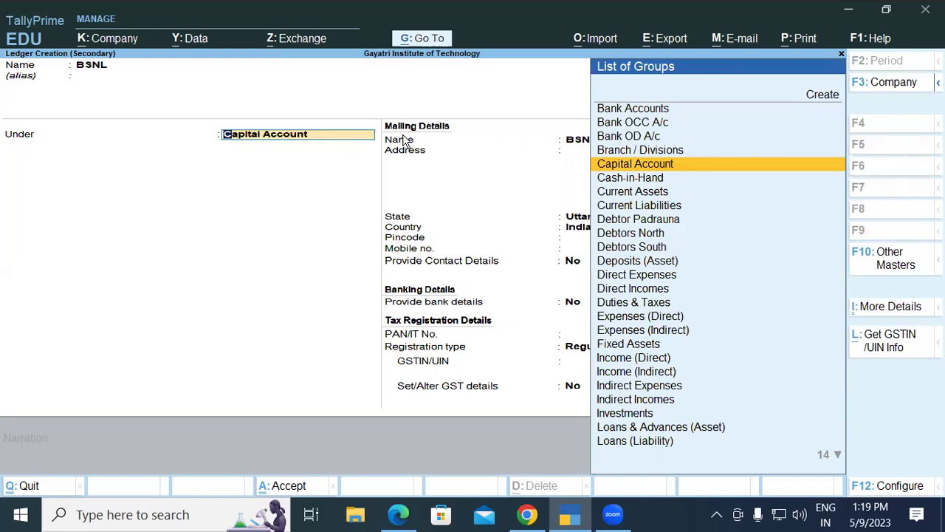
# Place the BSNL ledger under Sundry Creditors, accepting the default bill-by-bill, credit period and credit limit settings
pyautogui.write('Sun')
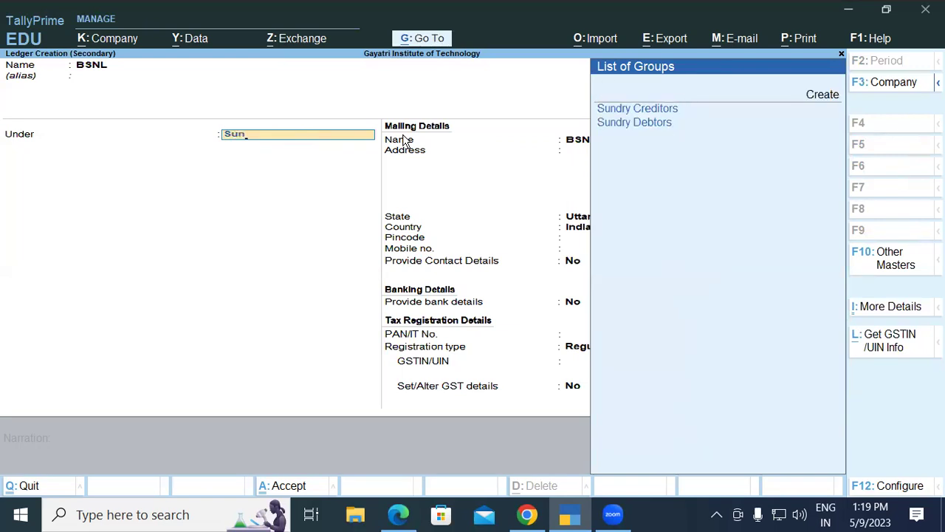
pyautogui.press('Return')
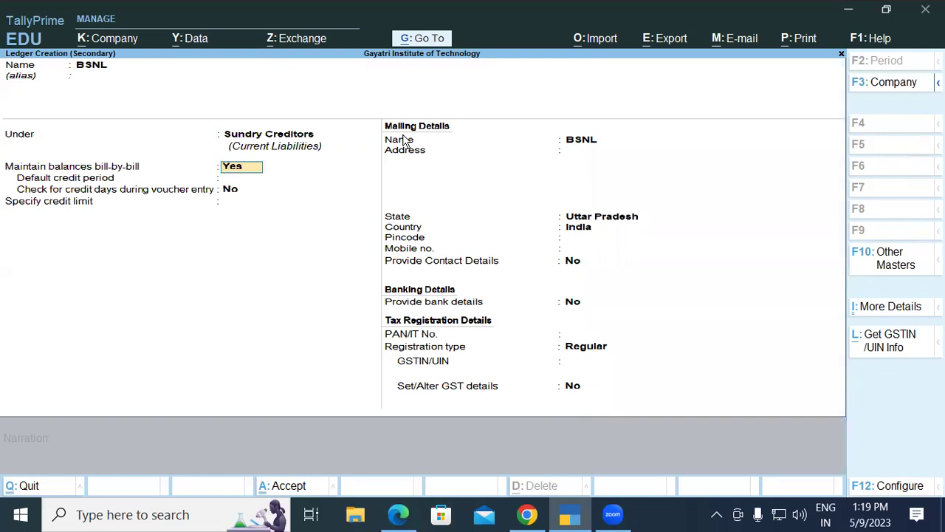
pyautogui.press('Return')
pyautogui.press('Return')
pyautogui.press('Return')
pyautogui.press('Return')
pyautogui.press('Return')
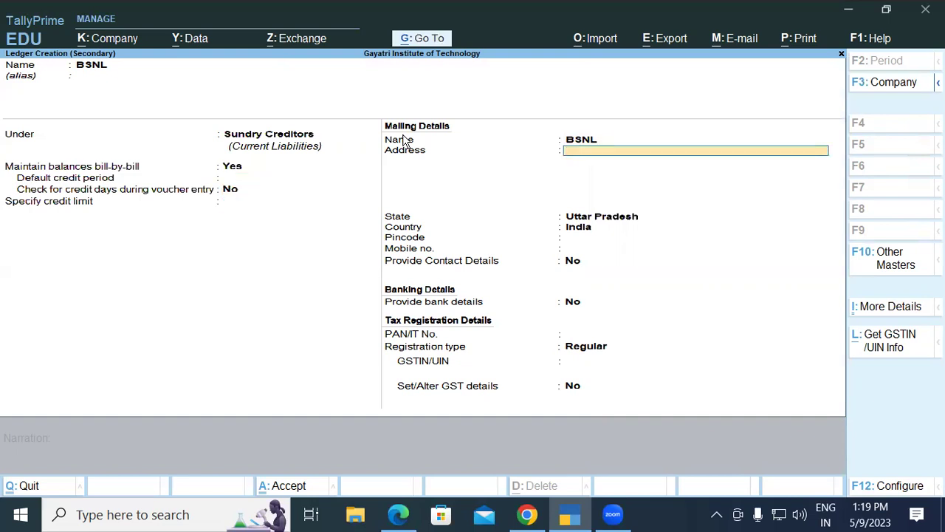
# Fill in the ledger's mailing address and pincode, leaving the mobile number blank and contact and bank details set to No
pyautogui.write('Padrauna')
pyautogui.press('Return')
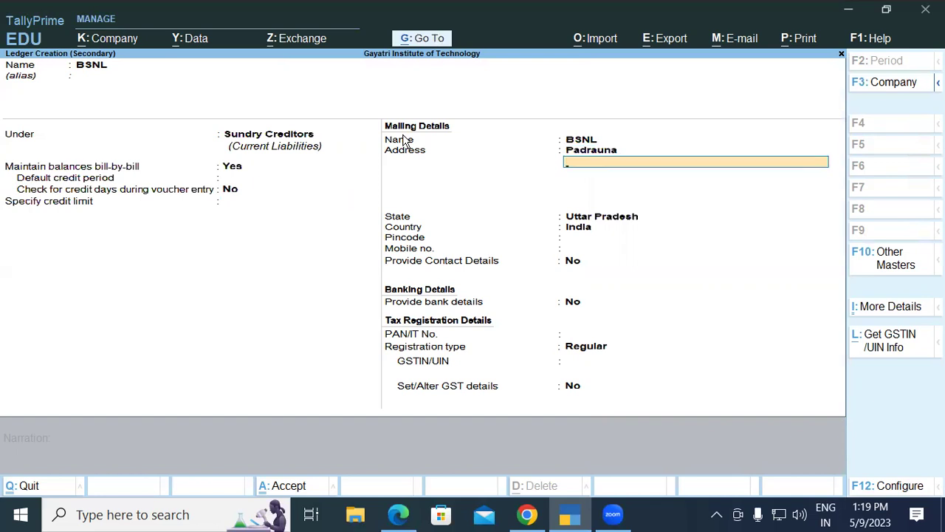
pyautogui.press('Return')
pyautogui.press('Return')
pyautogui.press('Return')
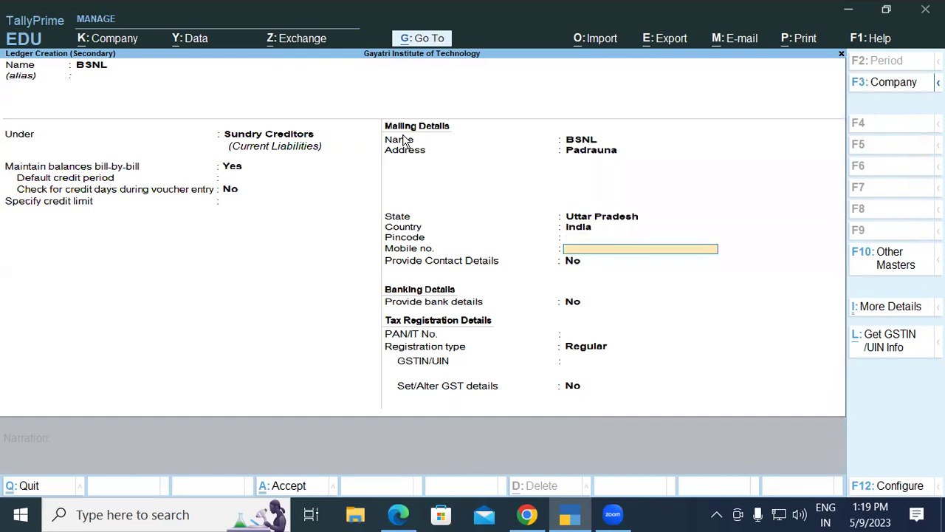
pyautogui.press('Up')
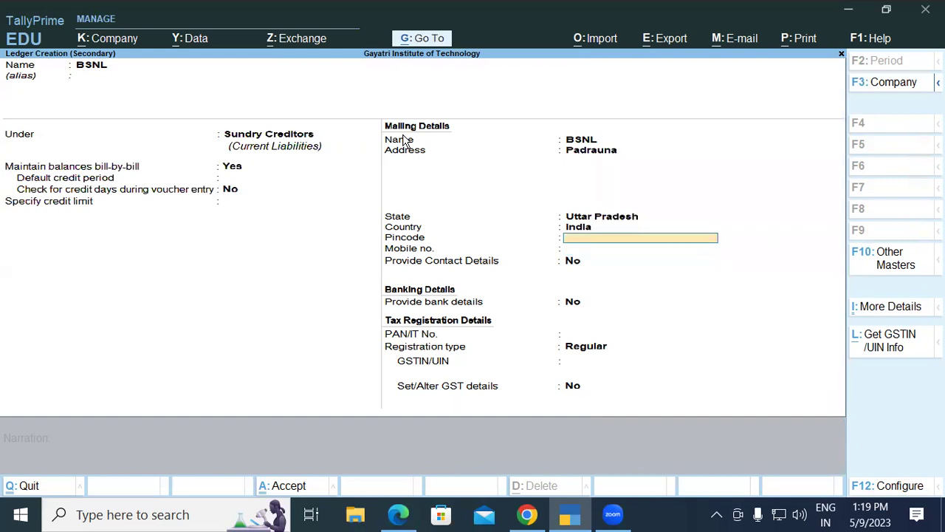
pyautogui.write('274304')
pyautogui.press('Return')
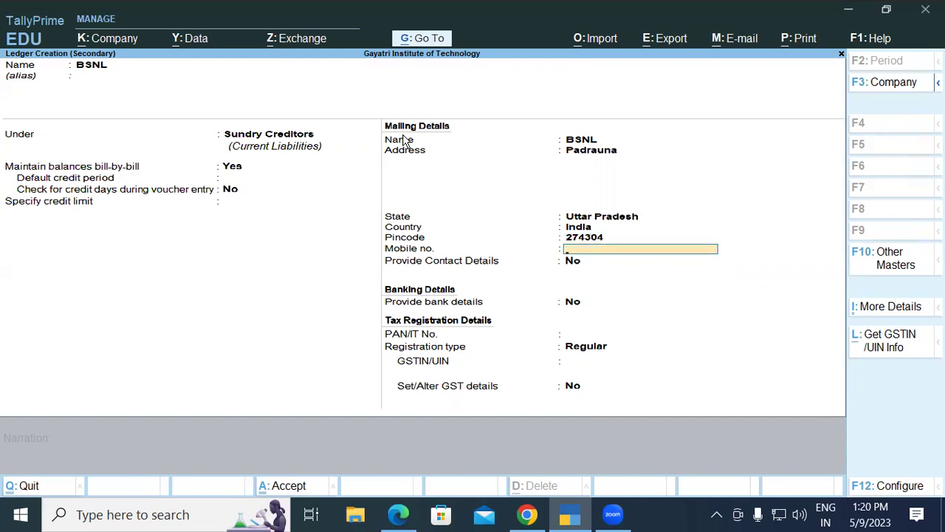
pyautogui.press('Return')
pyautogui.press('Return')
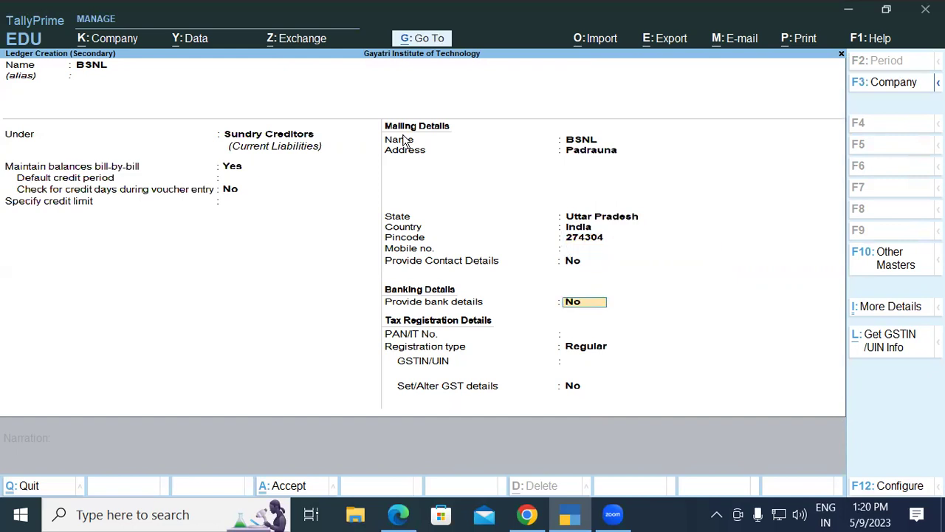
pyautogui.press('Return')
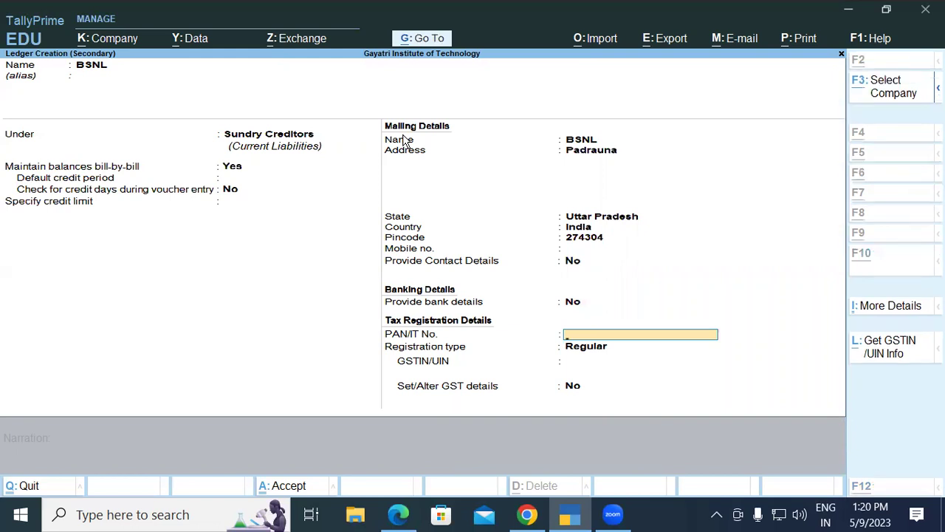
# Copy the PAN portion of BSNL's GSTIN from the PDF into the ledger's PAN/IT number, keeping the registration type Regular
pyautogui.hotkey('alt', 'Tab')
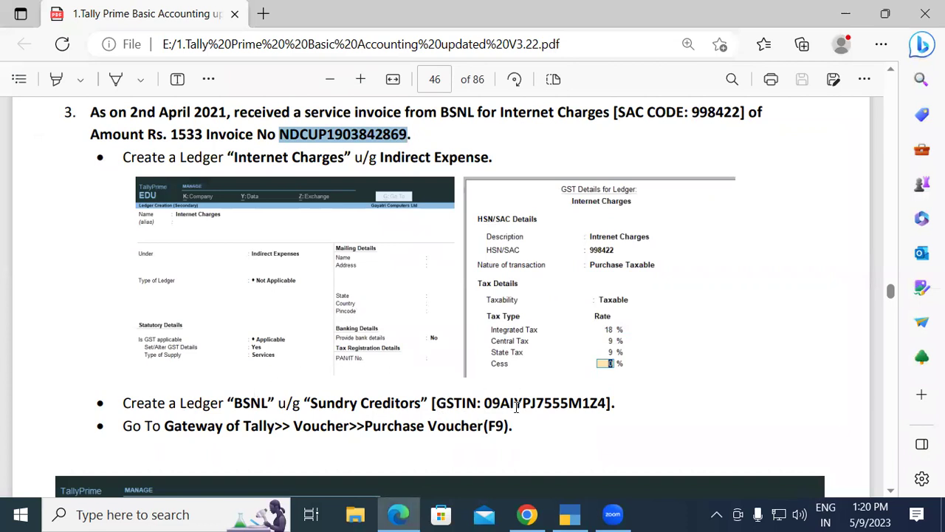
pyautogui.moveTo(502, 403); pyautogui.dragTo(583, 403)
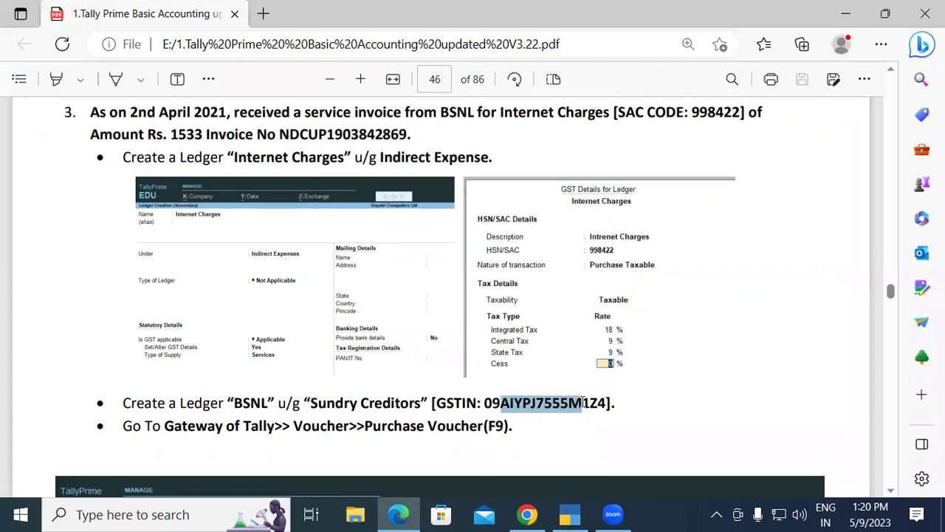
pyautogui.hotkey('alt', 'Tab')
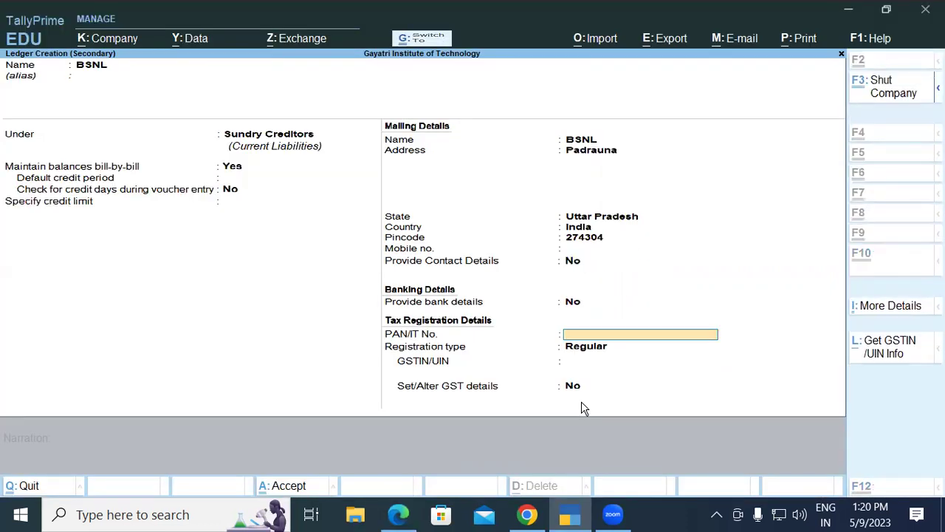
pyautogui.hotkey('ctrl', 'v')
pyautogui.press('Return')
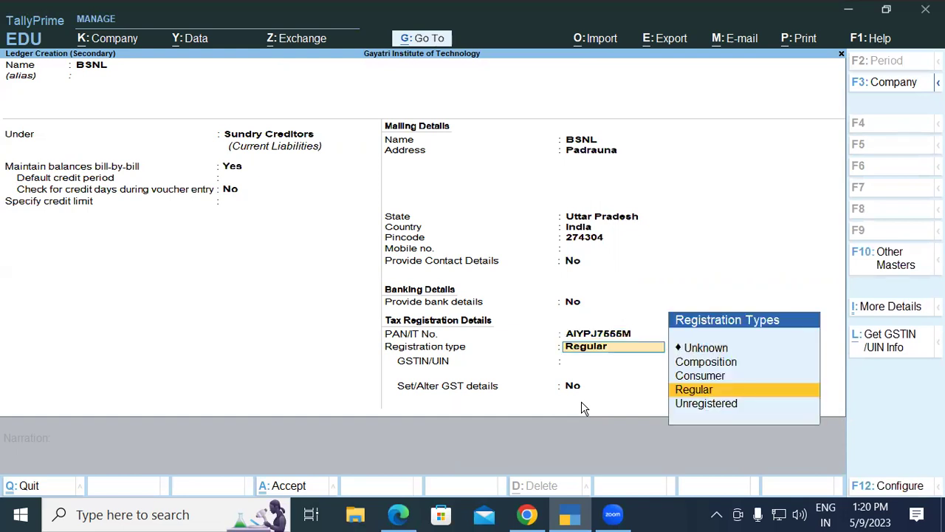
pyautogui.press('Return')
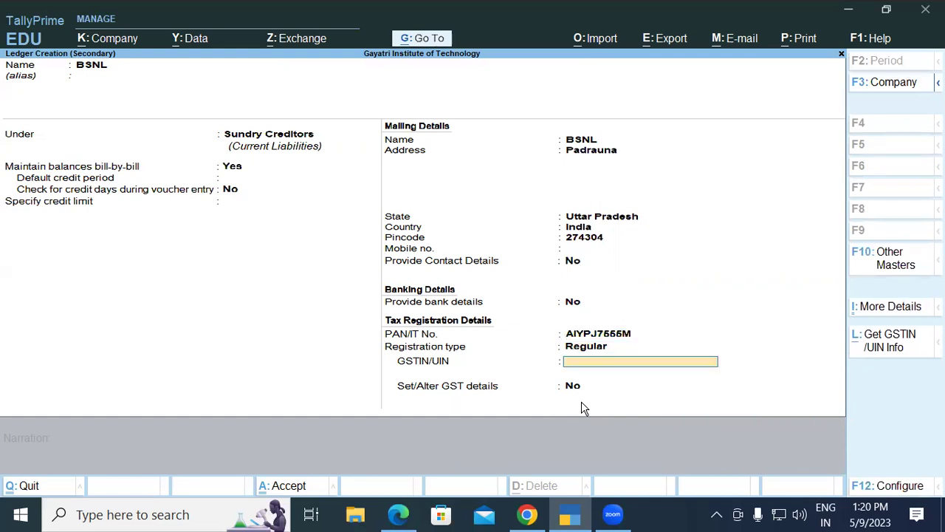
# Copy BSNL's full GSTIN from the PDF into the ledger's GSTIN/UIN, leave Set/Alter GST details at No and save the ledger
pyautogui.hotkey('alt', 'Tab')
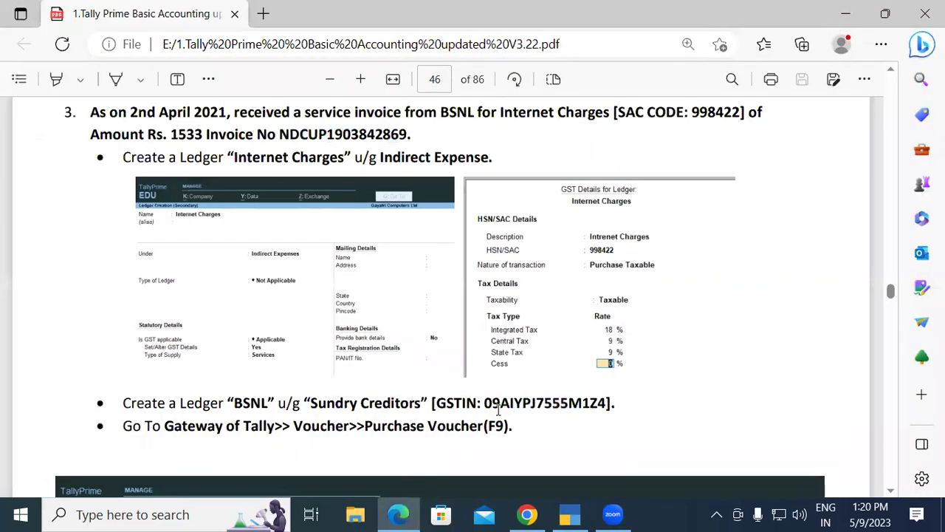
pyautogui.moveTo(486, 404); pyautogui.dragTo(605, 403)
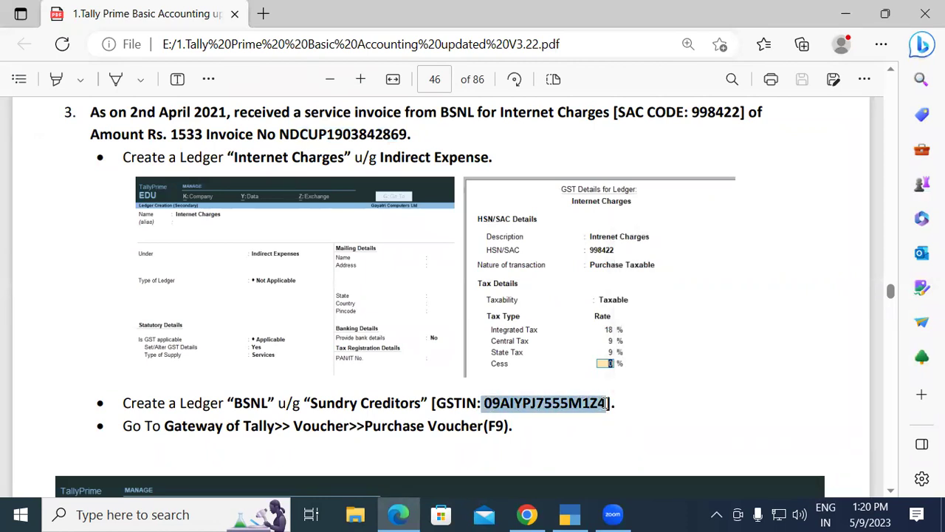
pyautogui.hotkey('alt', 'Tab')
pyautogui.hotkey('ctrl', 'alt', 'v')
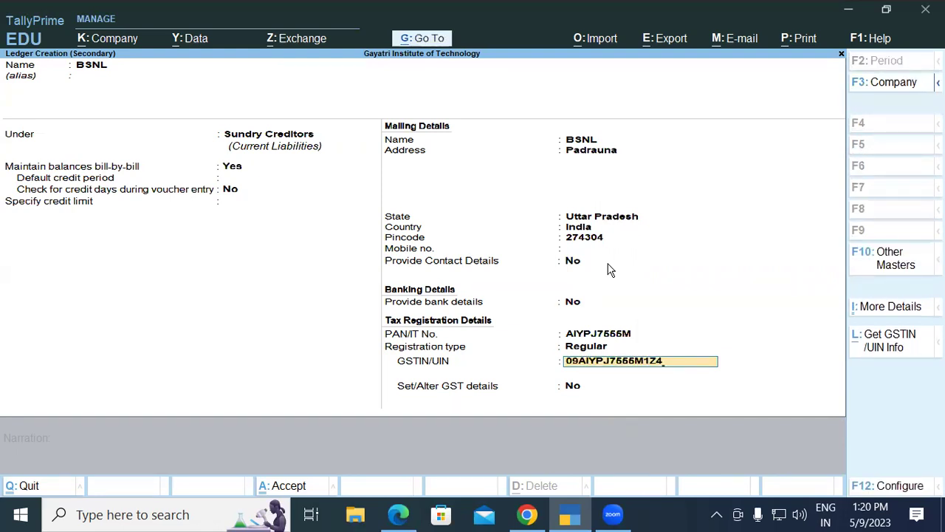
pyautogui.press('Return')
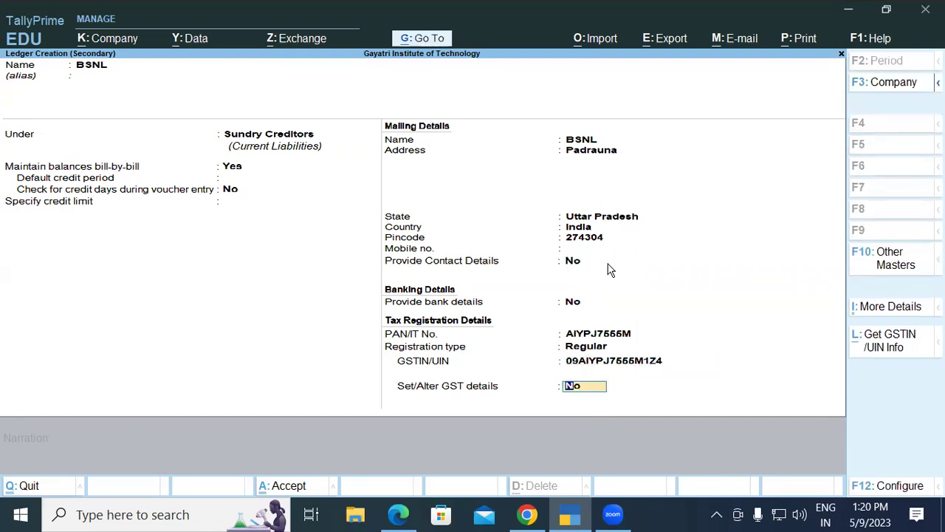
pyautogui.press('Return')
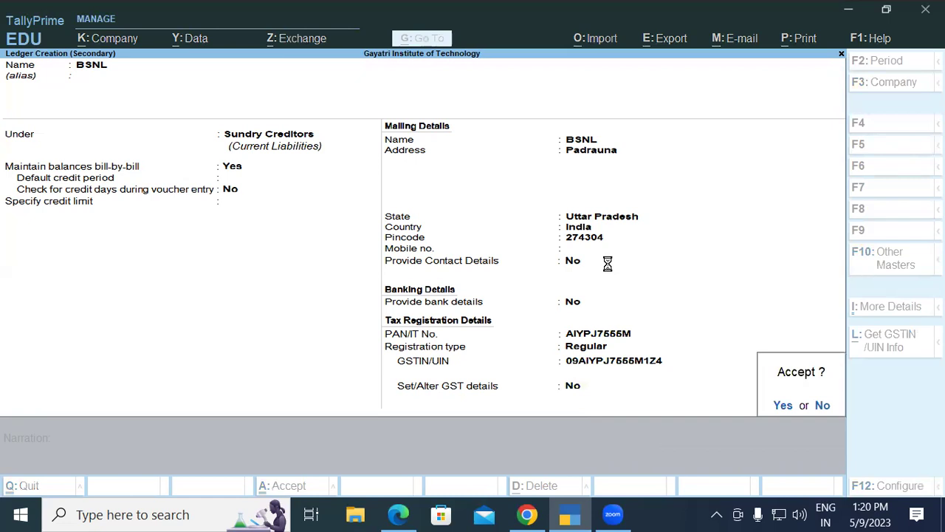
pyautogui.press('Return')
# Leave all receipt details blank and accept the BSNL party details for the purchase voucher
pyautogui.press('Return')
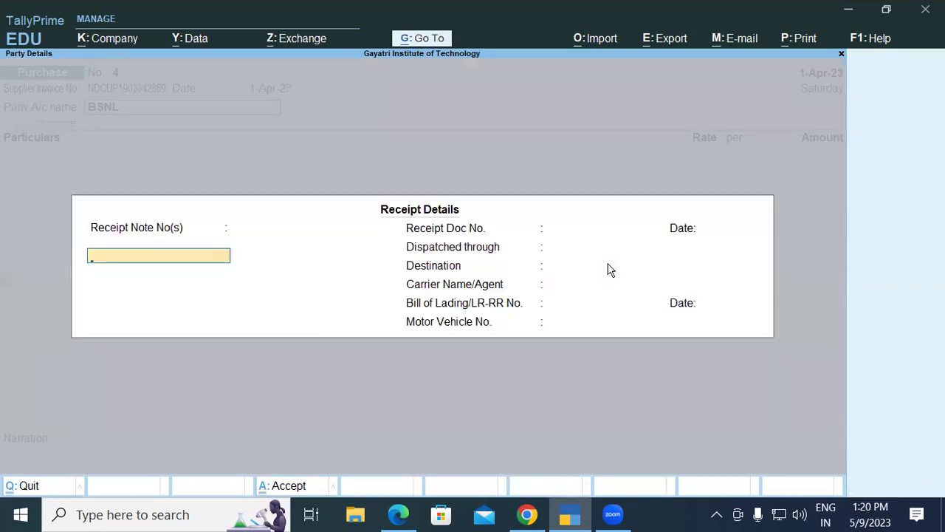
pyautogui.press('Return')
pyautogui.press('Return')
pyautogui.press('Return')
pyautogui.press('Return')
pyautogui.press('Return')
pyautogui.press('Return')
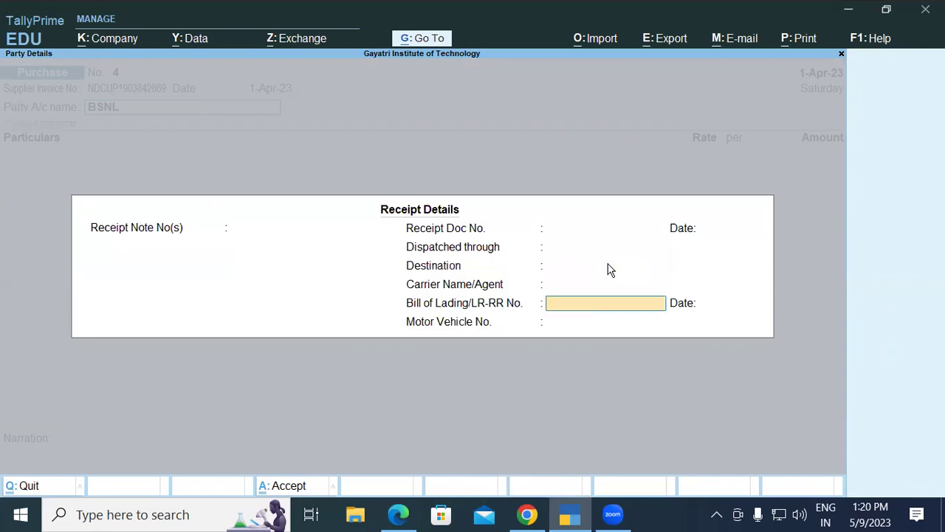
pyautogui.press('Return')
pyautogui.press('Return')
pyautogui.press('Return')
pyautogui.press('Return')
pyautogui.press('Return')
pyautogui.press('Return')
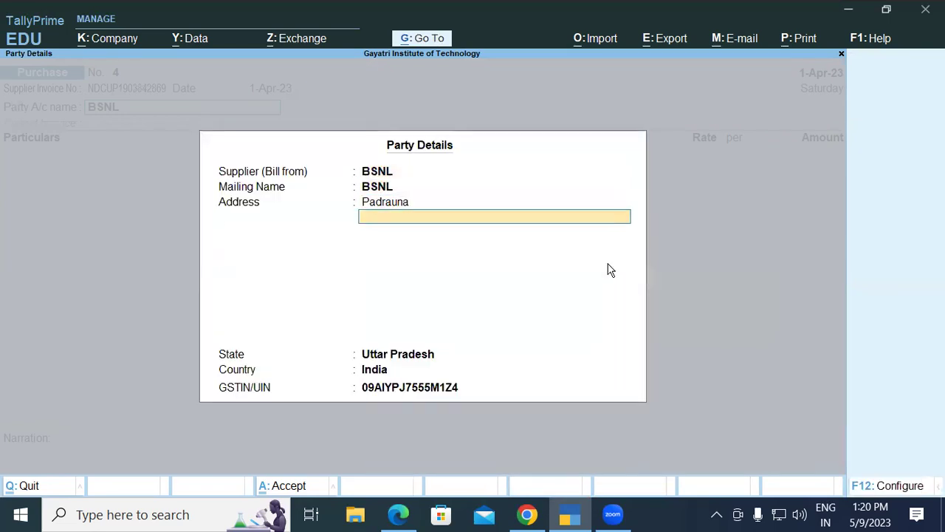
pyautogui.press('Return')
pyautogui.press('Return')
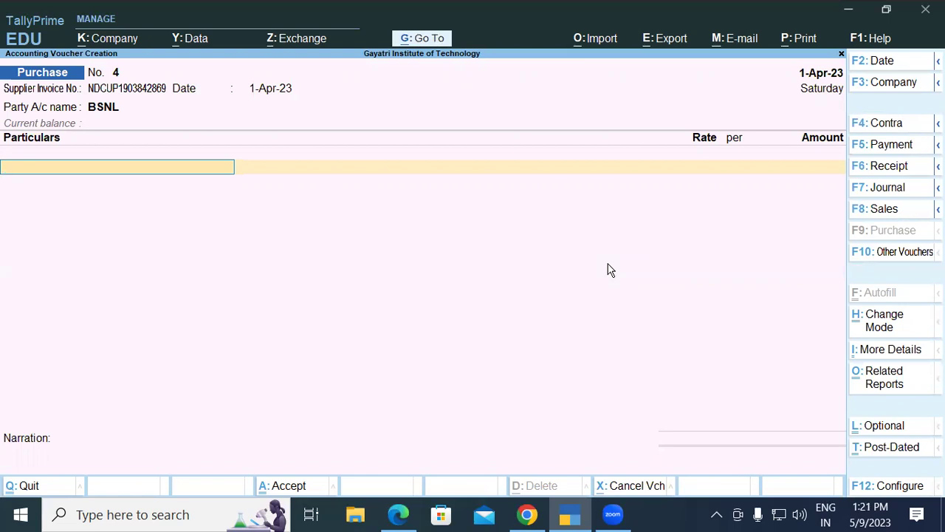
# Start creating a new ledger for the voucher's particulars, naming it Internet Services with no alias
pyautogui.hotkey('alt', 'c')
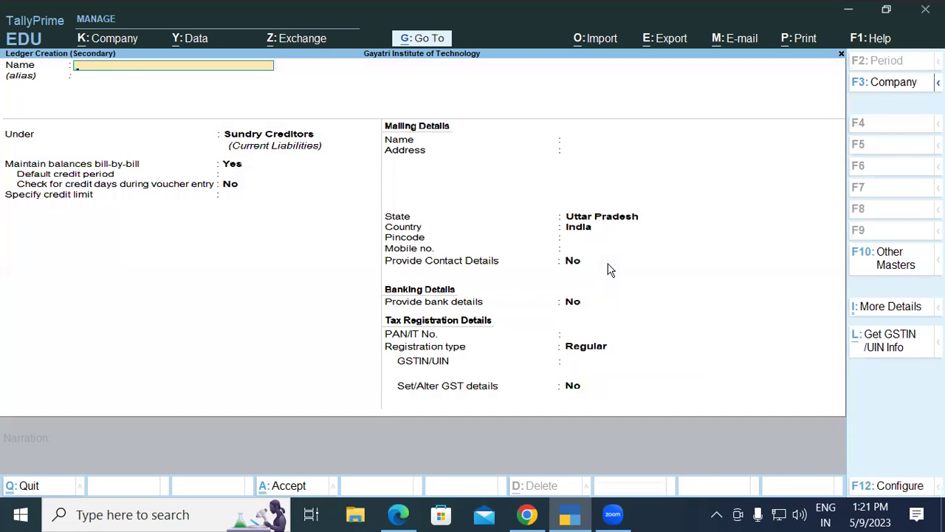
pyautogui.write('Internet Services')
pyautogui.press('Return')
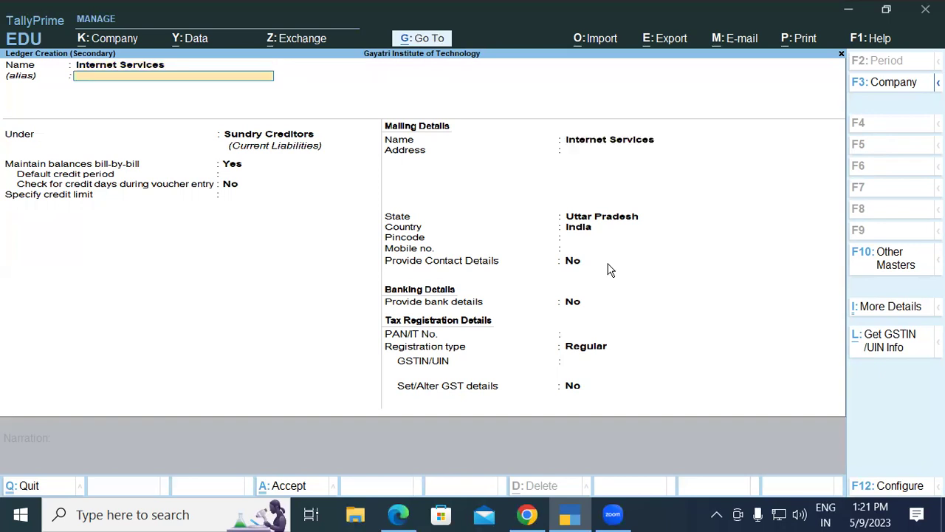
pyautogui.press('Return')
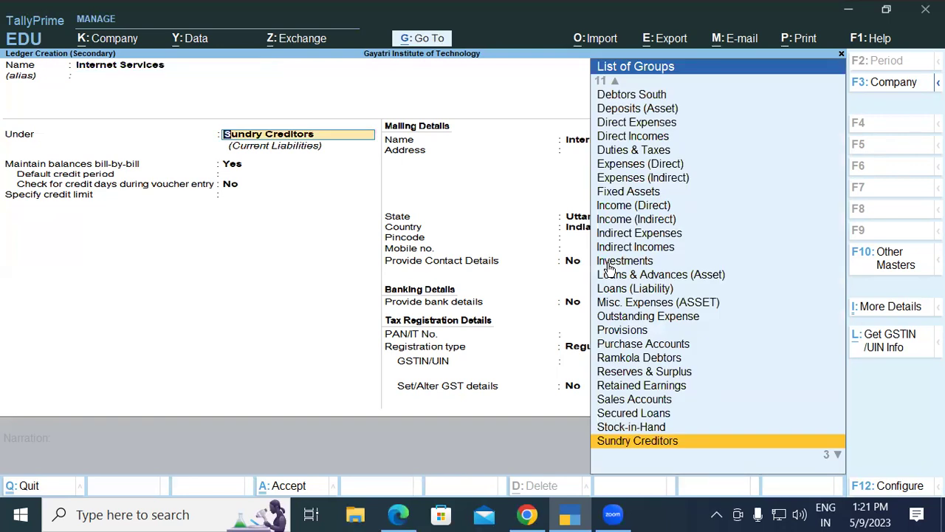
# Place the Internet Services ledger under Indirect Expenses, with type of ledger Not Applicable and GST Applicable
pyautogui.write('i')
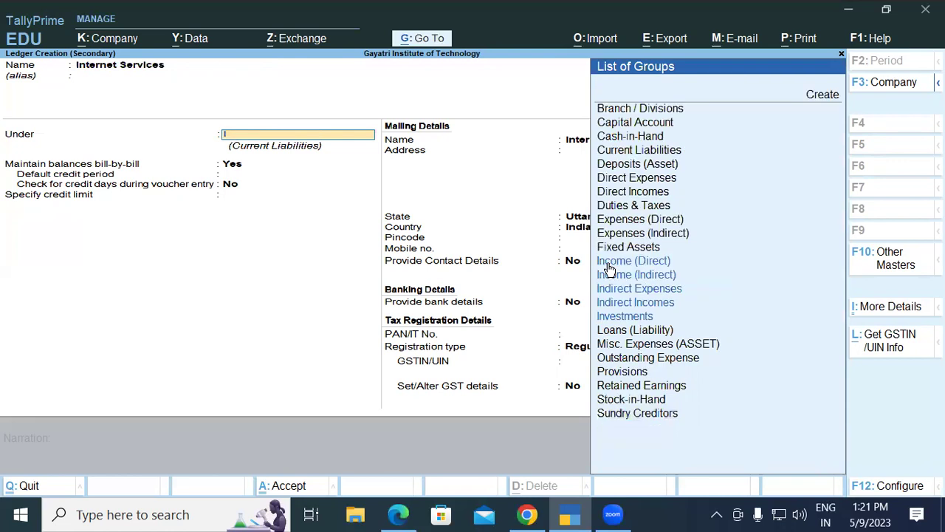
pyautogui.write('n')
pyautogui.press('Down')
pyautogui.press('Down')
pyautogui.press('Down')
pyautogui.press('Up')
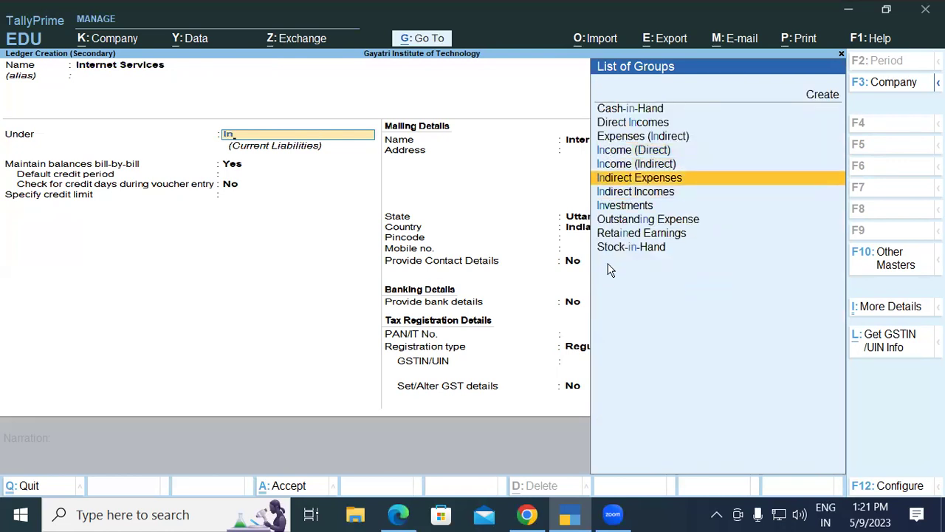
pyautogui.press('Return')
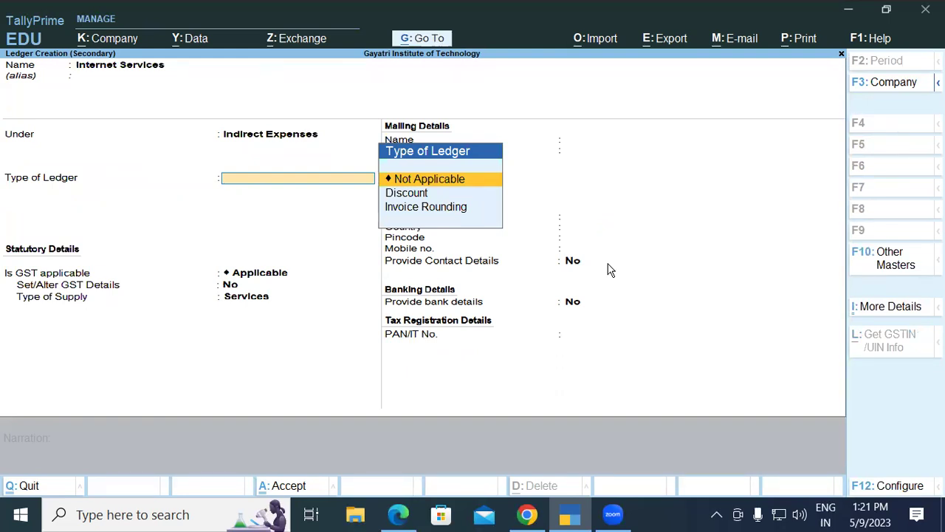
pyautogui.press('Return')
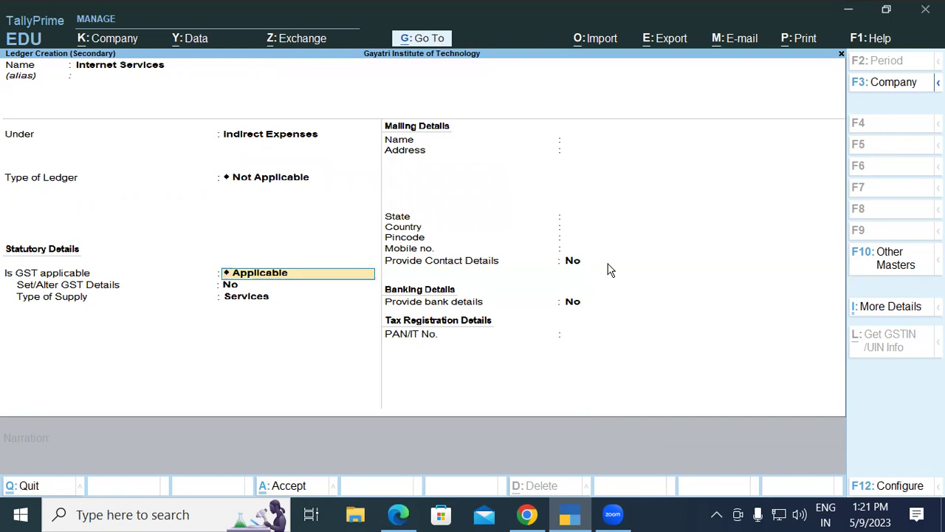
pyautogui.press('Return')
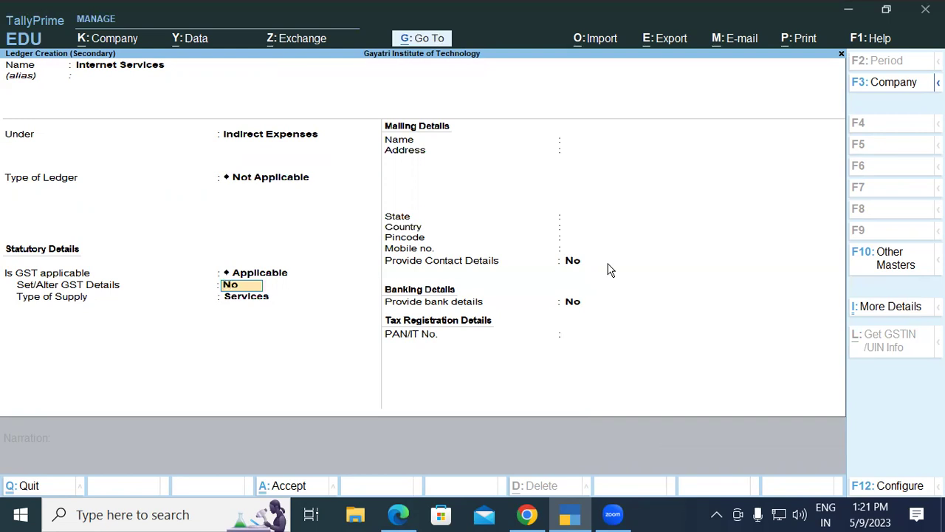
# Set Set/Alter GST Details to Yes and enter the description "Internet Services(Internet Charges)"
pyautogui.write('y')
pyautogui.press('Return')
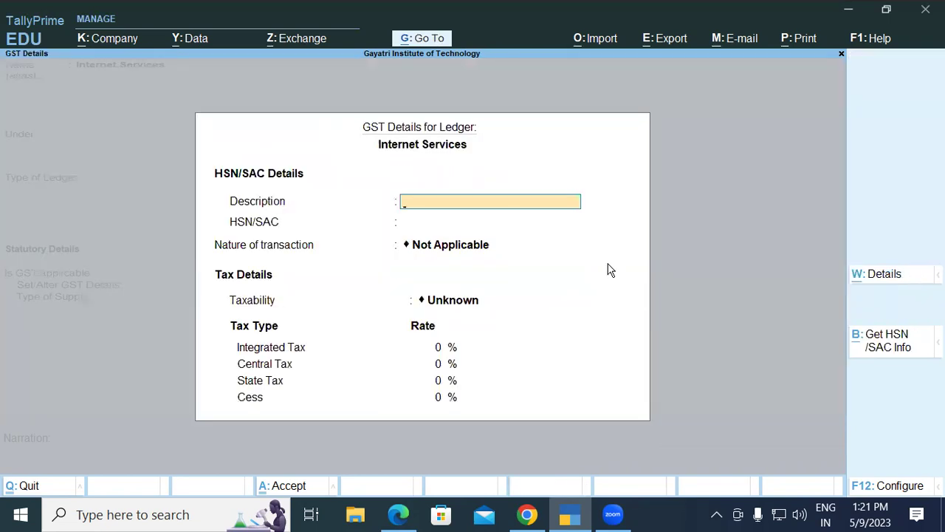
pyautogui.write('Internet Services')
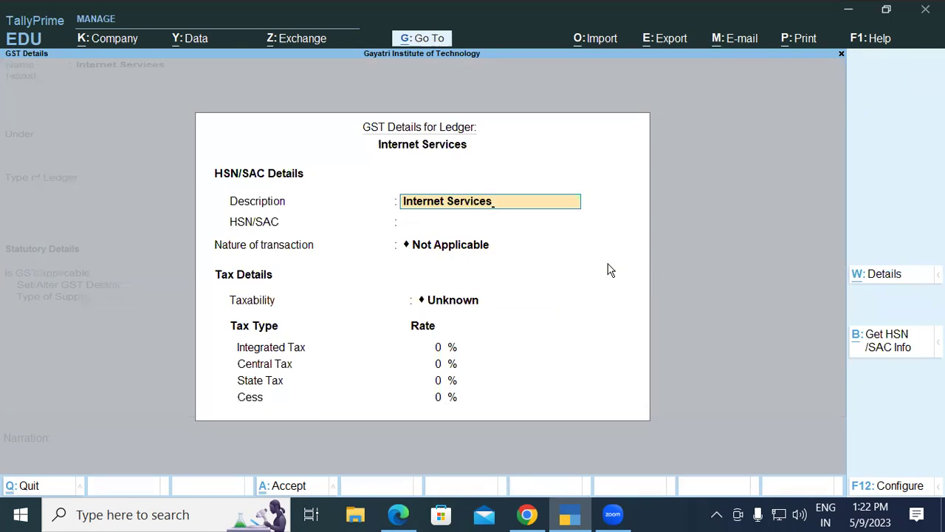
pyautogui.write('(')
pyautogui.write('In')
pyautogui.write('ternet Char')
pyautogui.write('eg')
pyautogui.press('BackSpace')
pyautogui.press('BackSpace')
pyautogui.write('ges')
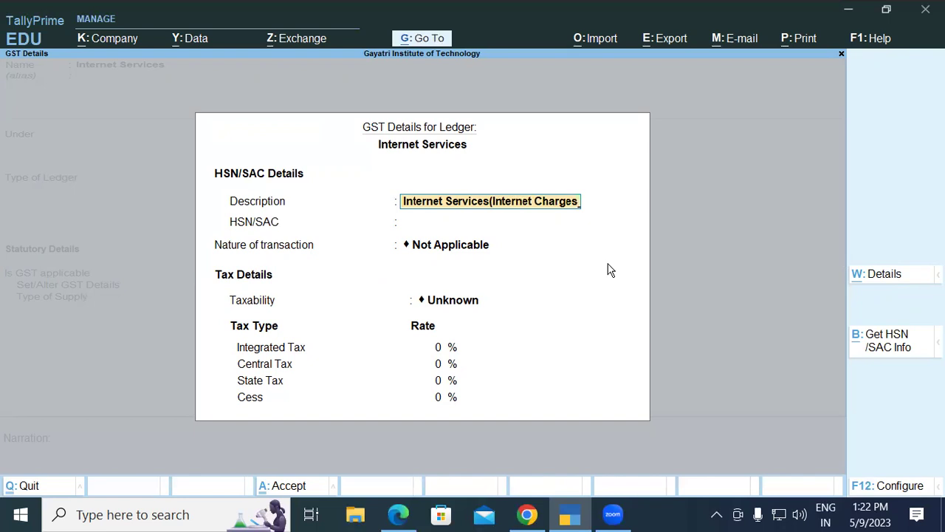
pyautogui.write(')')
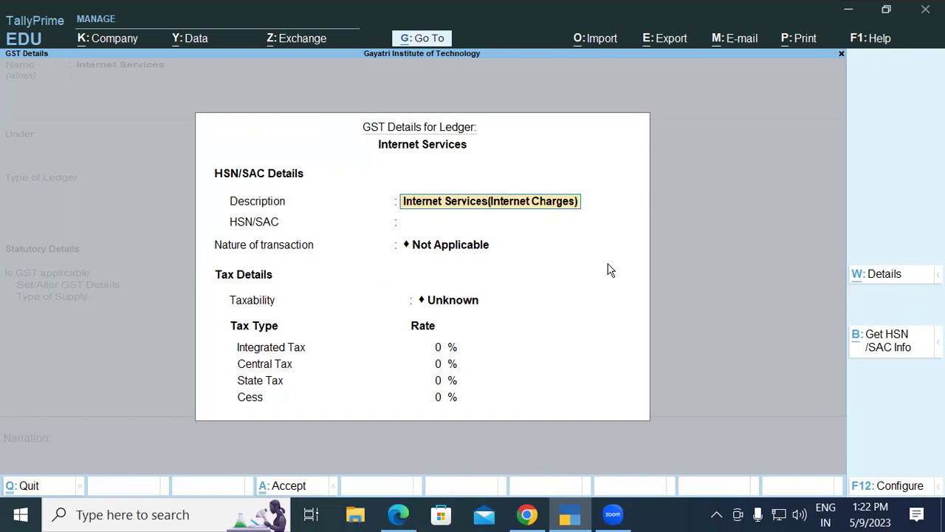
pyautogui.press('Return')
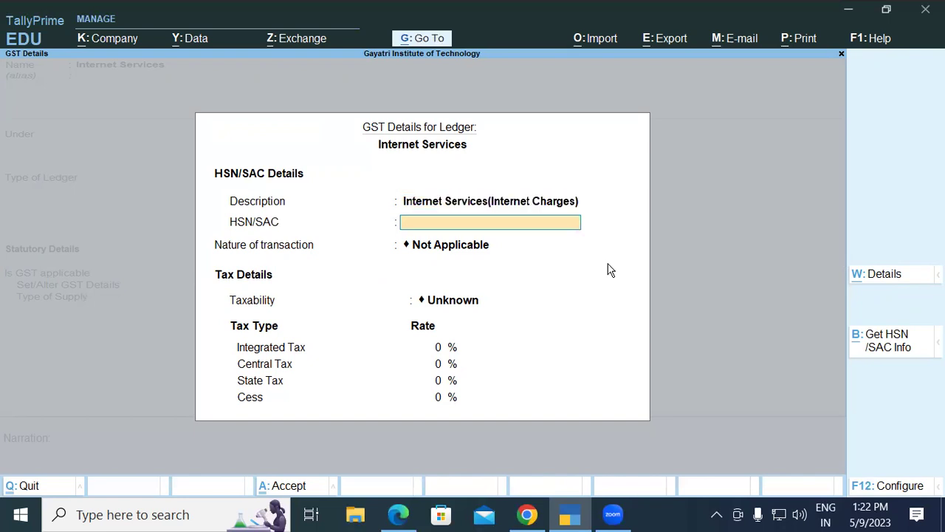
# Enter the PDF's SAC code 998422 as HSN/SAC and set the nature of transaction to Purchase Taxable
pyautogui.hotkey('alt', 'Tab')
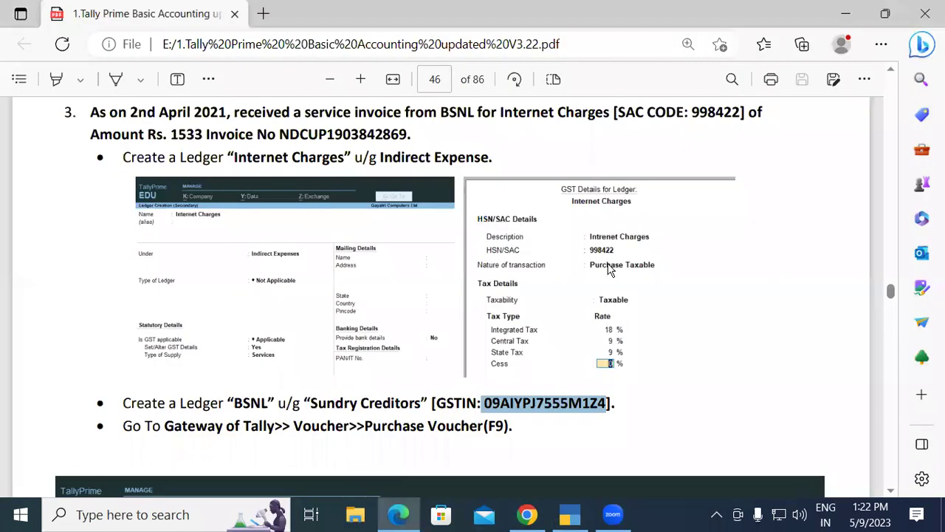
pyautogui.hotkey('alt', 'Tab')
pyautogui.write('998422')
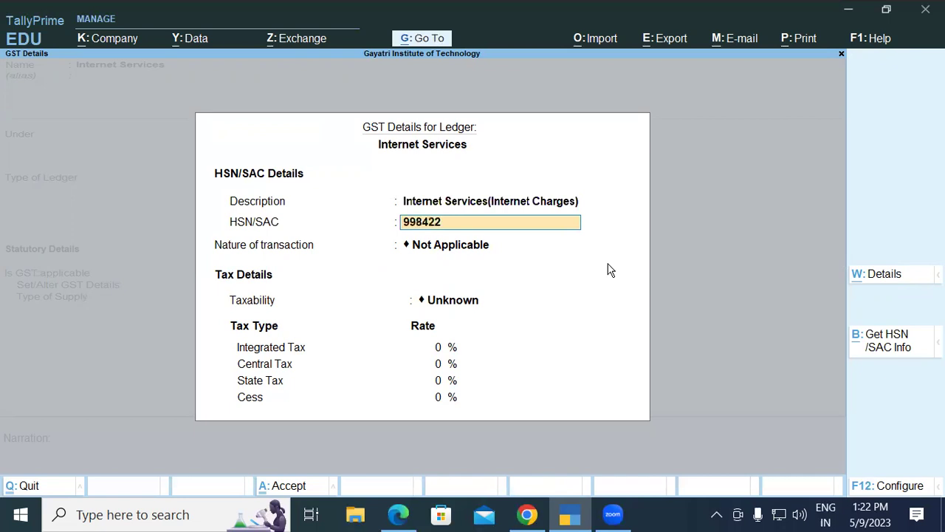
pyautogui.press('Return')
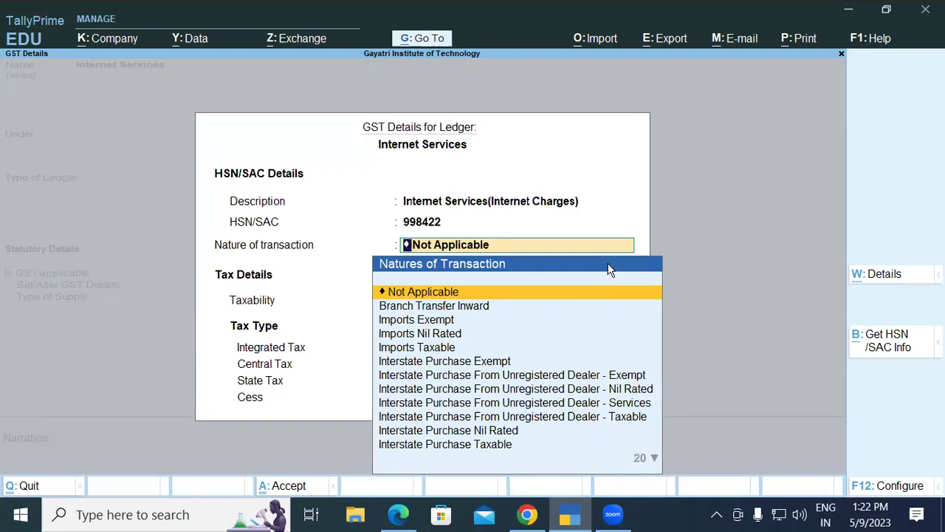
pyautogui.write('P')
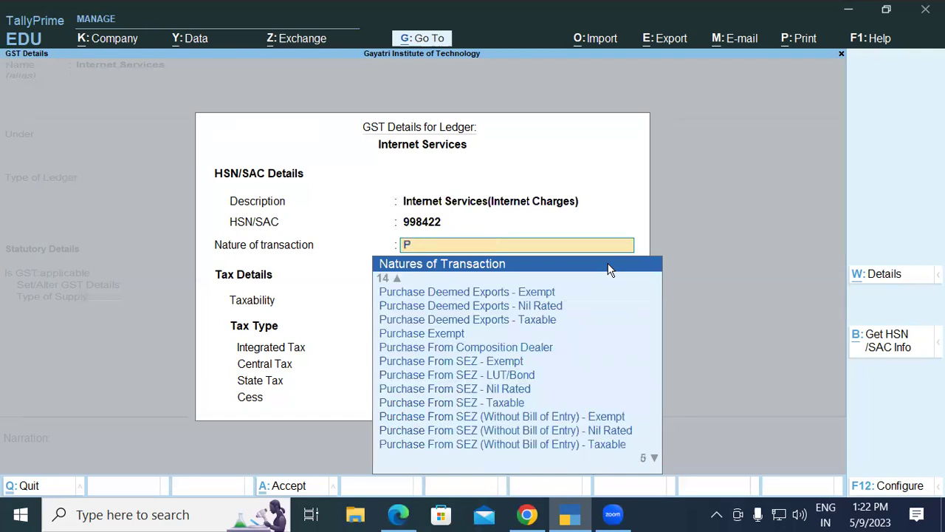
pyautogui.write('urchase Ta')
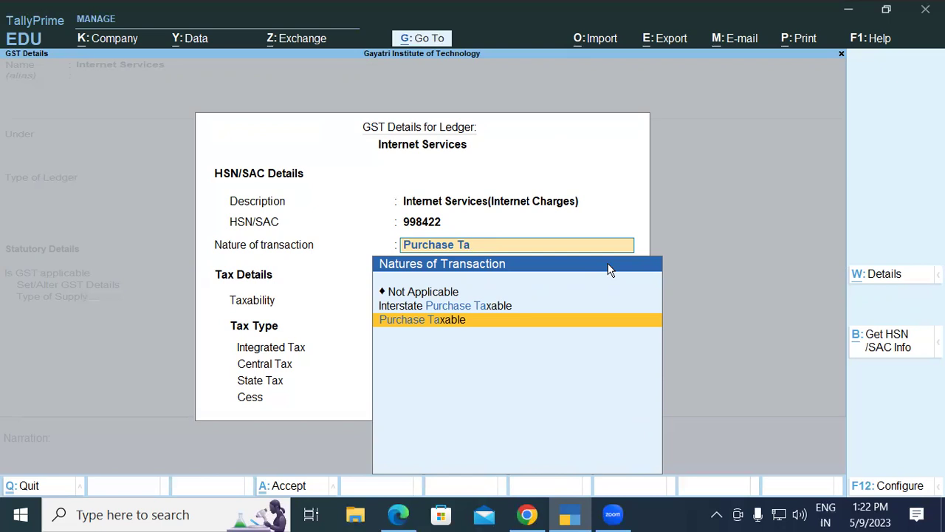
pyautogui.press('Return')
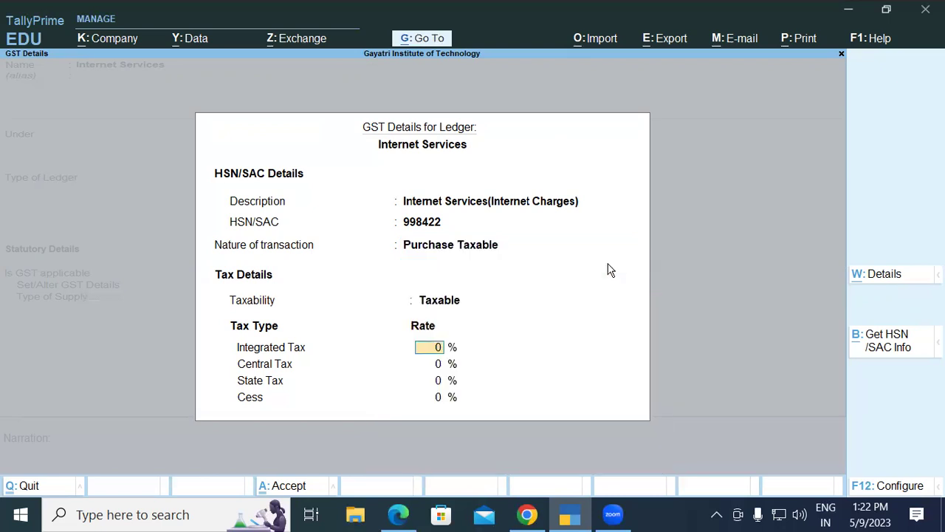
# Set the integrated tax rate to 18% and accept the GST details with central and state tax at 9% each
pyautogui.write('18')
pyautogui.press('Return')
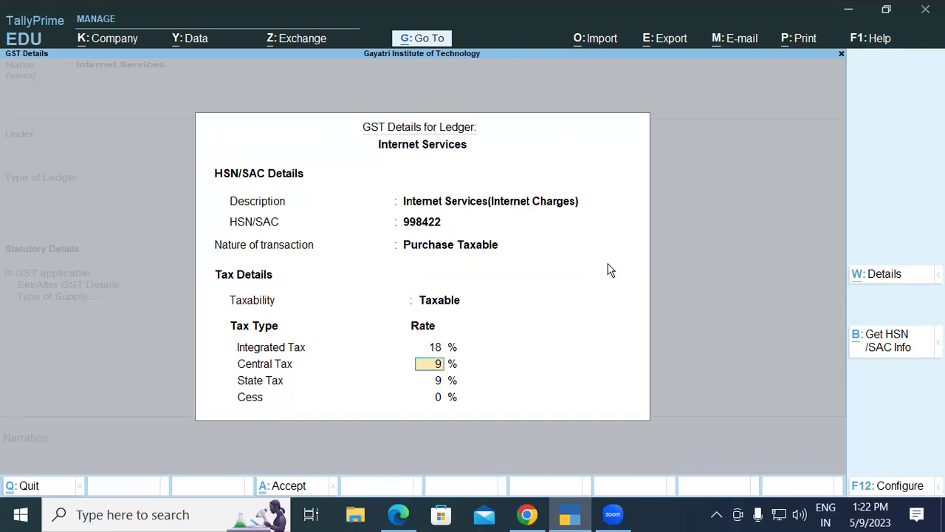
pyautogui.press('Return')
pyautogui.press('Return')
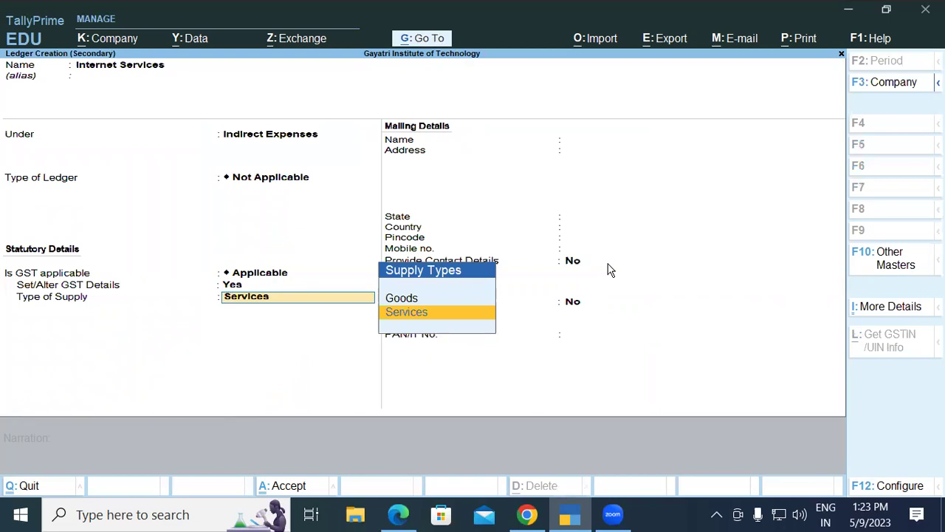
# Set the Internet Services ledger's type of supply to Services, leave bank details at No, and save the ledger
pyautogui.press('Return')
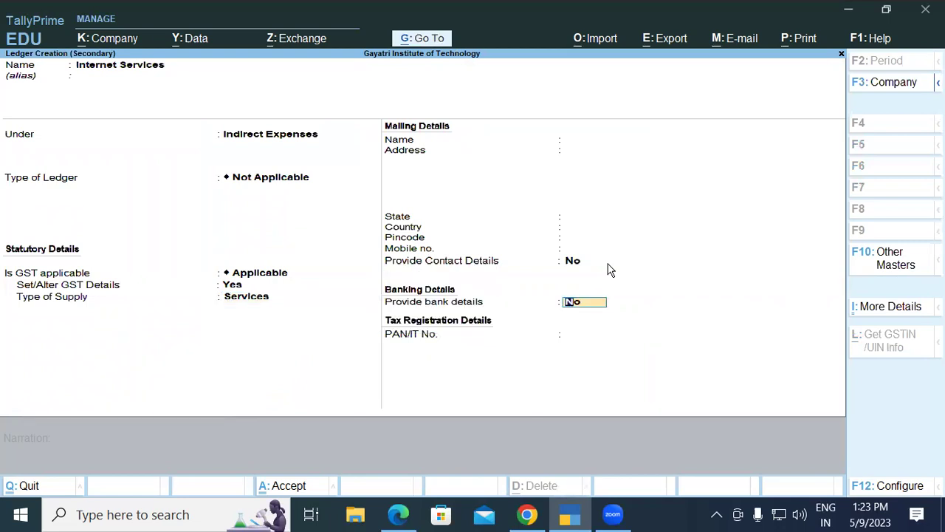
pyautogui.press('Return')
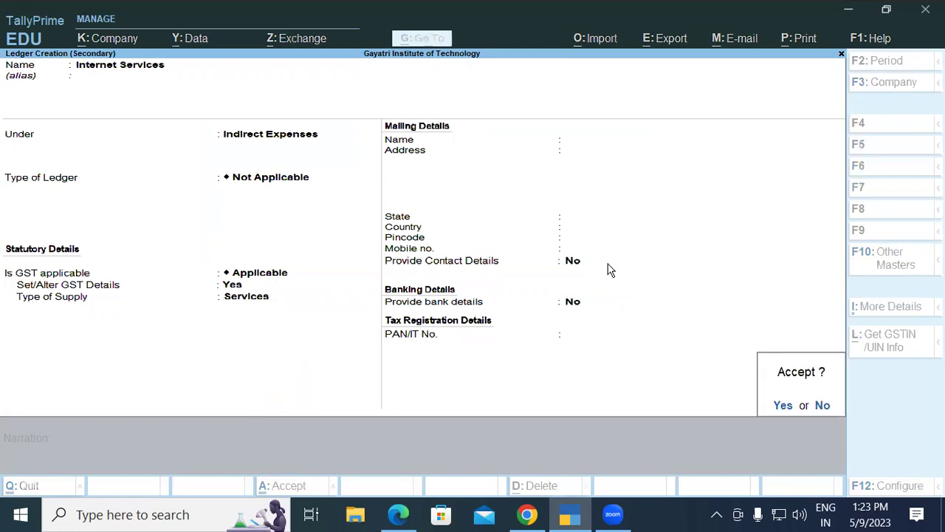
pyautogui.press('Return')
pyautogui.press('Return')
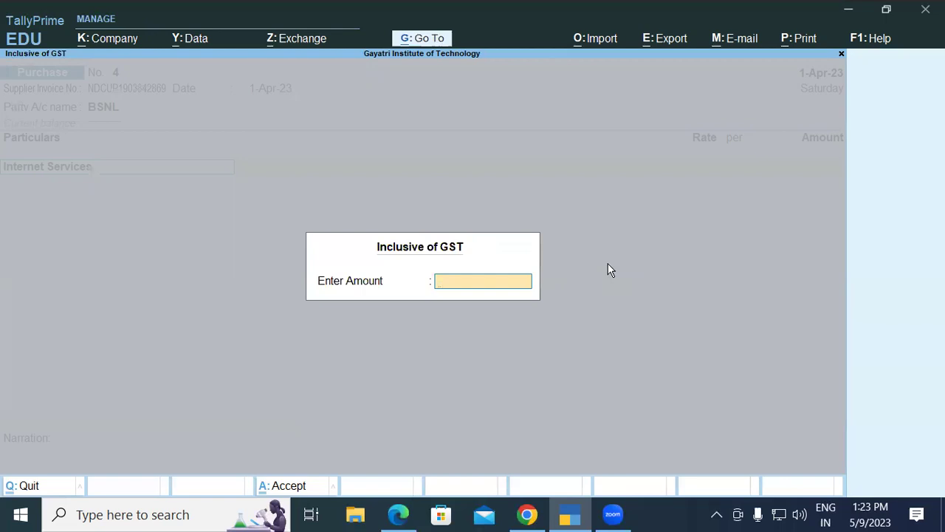
# Enter 1533 as the GST-inclusive amount for the Internet Services line and accept its calculated taxable amount
pyautogui.write('1533')
pyautogui.press('Return')
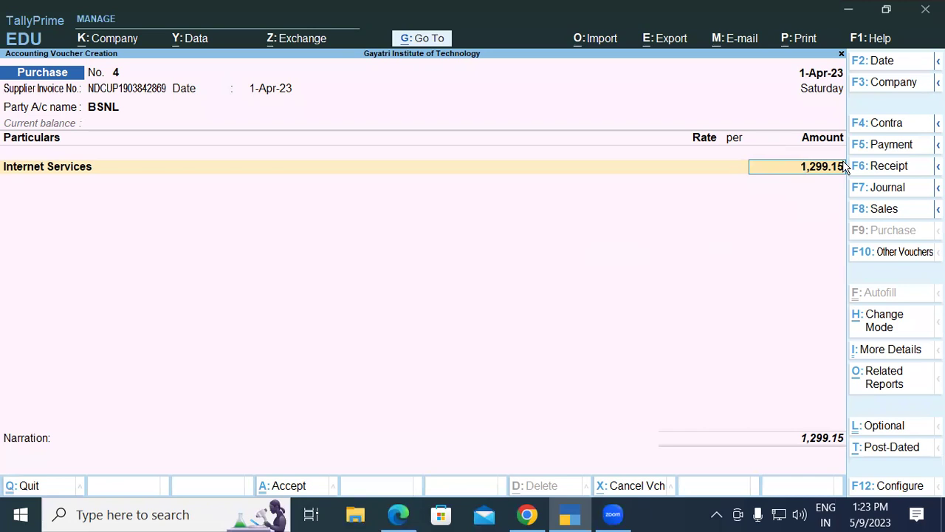
pyautogui.press('Return')
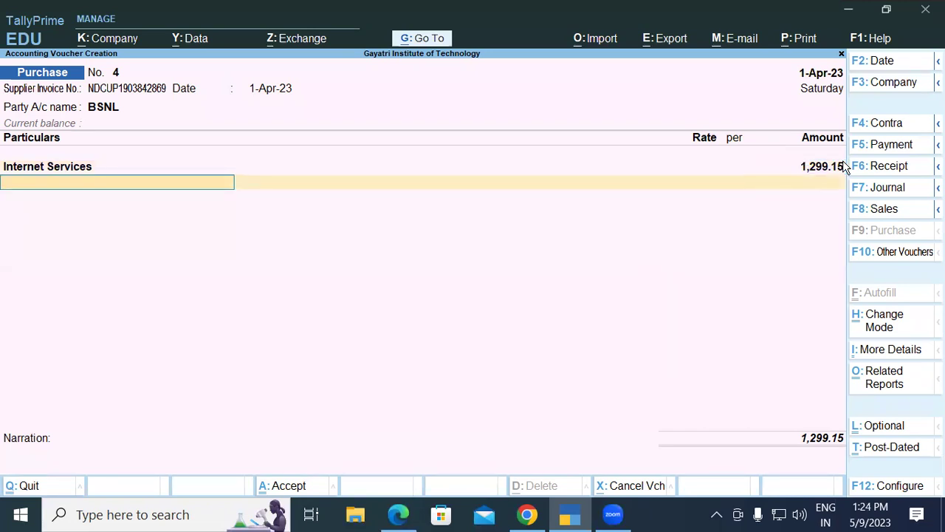
# Add the Central Tax and State Tax ledgers below Internet Services with their automatically calculated amounts
pyautogui.write('Central Tax')
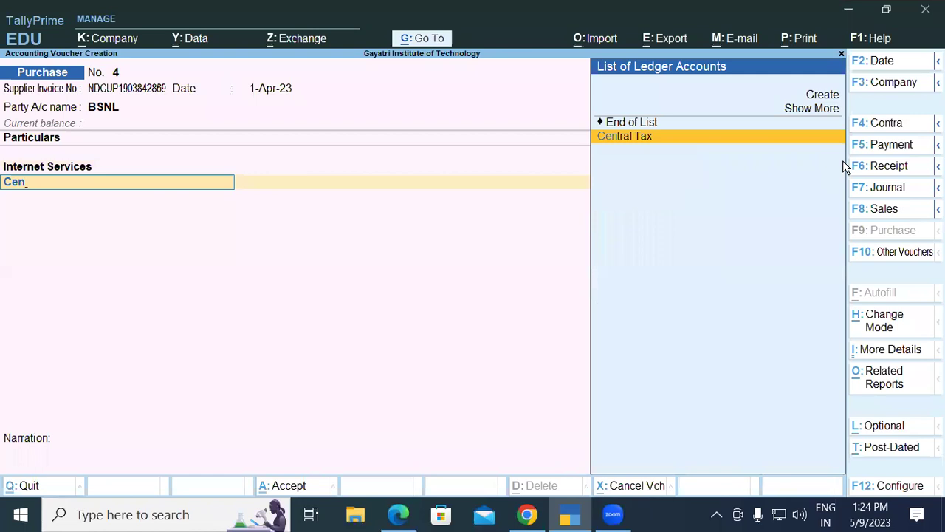
pyautogui.press('Return')
pyautogui.press('Return')
pyautogui.write('Sta')
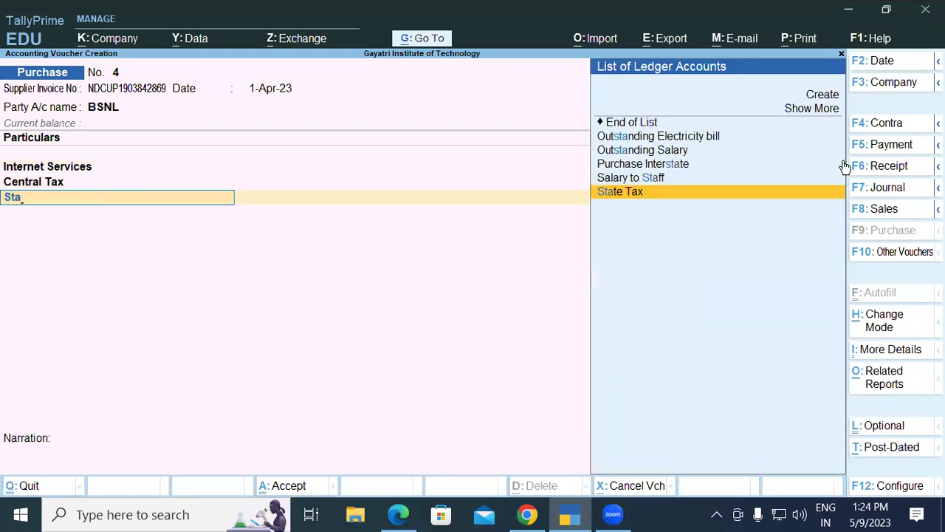
pyautogui.press('Return')
pyautogui.press('Return')
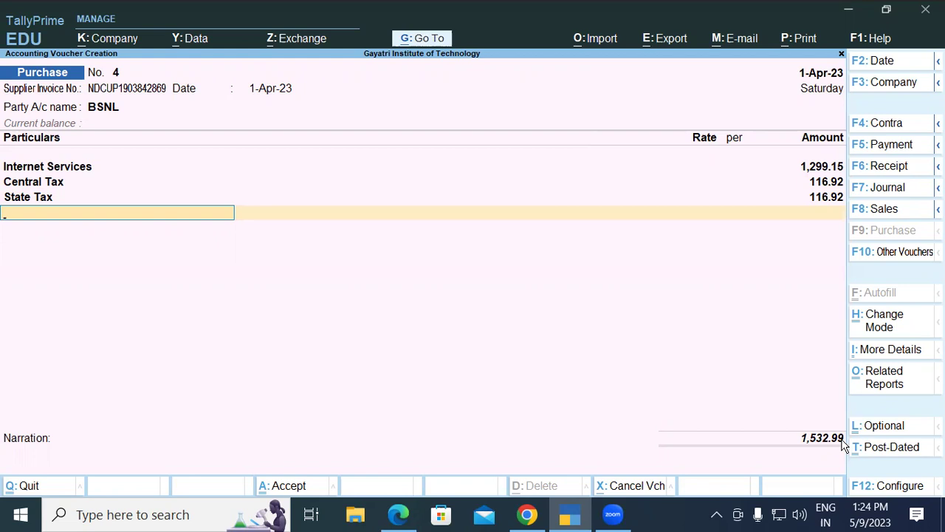
# Create a ledger named "Round Off" under Indirect Expenses from within the purchase voucher
pyautogui.hotkey('alt', 'c')
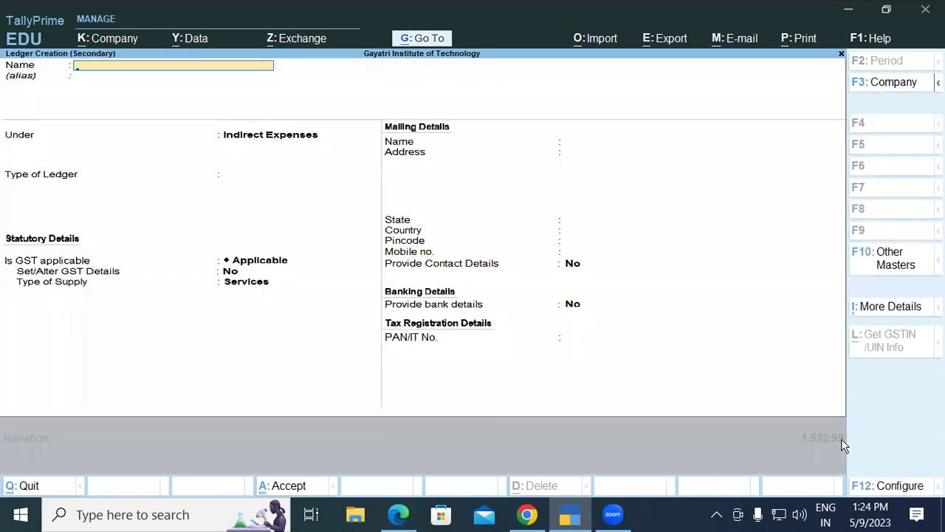
pyautogui.write('Round off')
pyautogui.press('Return')
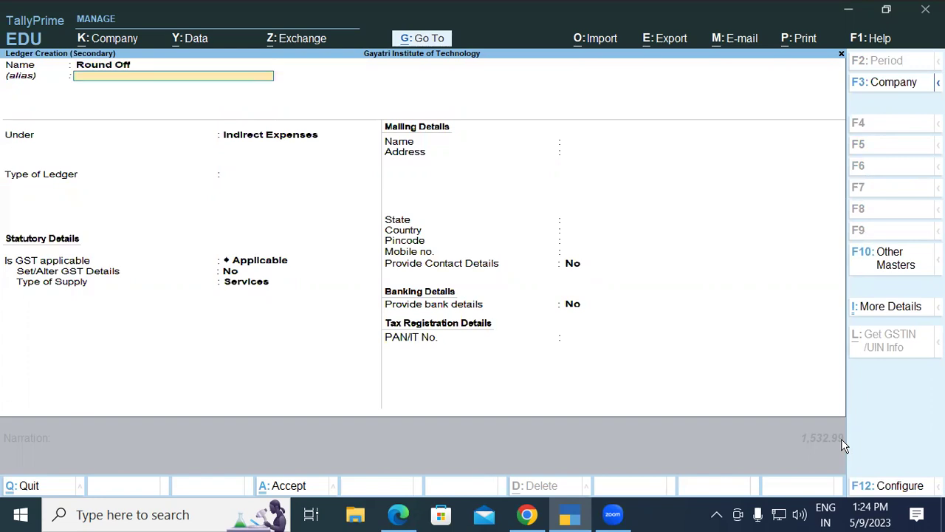
pyautogui.press('Return')
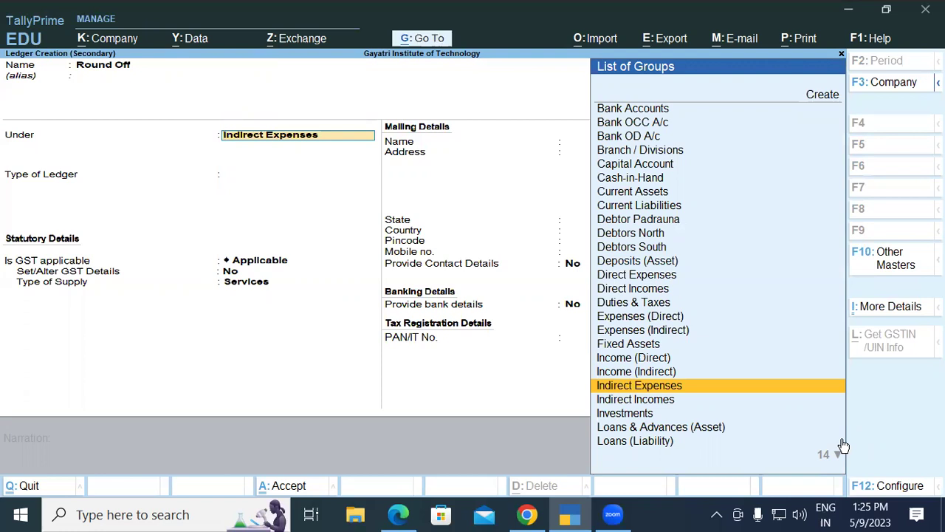
pyautogui.press('Return')
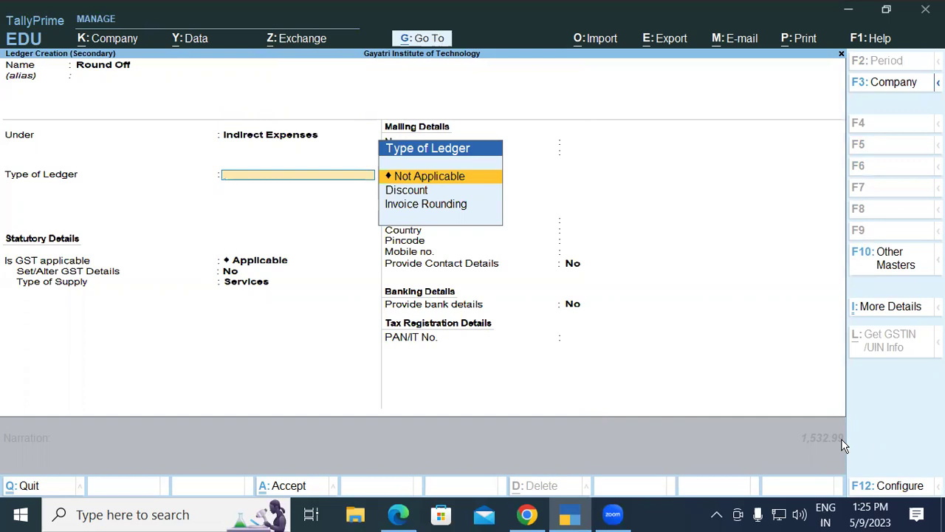
# Set the Round Off ledger's type to Invoice Rounding with Normal Rounding and a rounding limit of 1, and save it
pyautogui.press('Down')
pyautogui.press('Down')
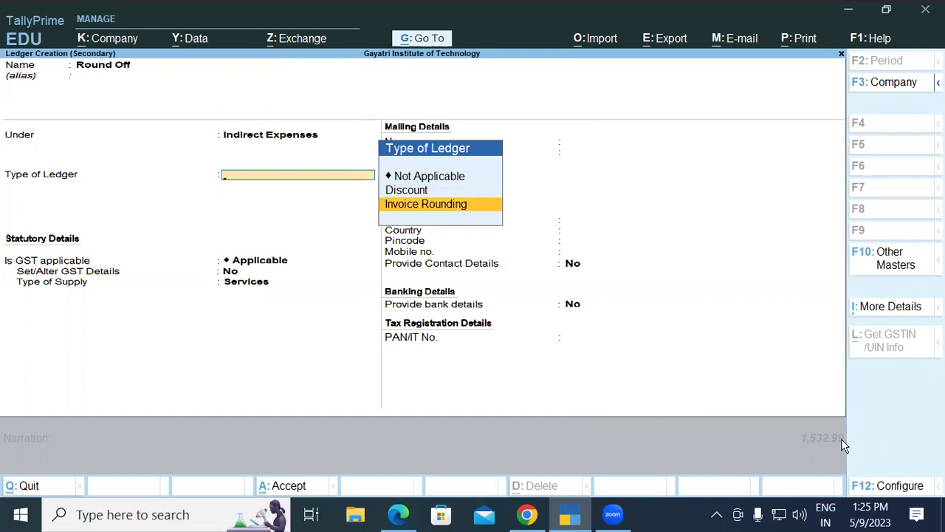
pyautogui.press('Return')
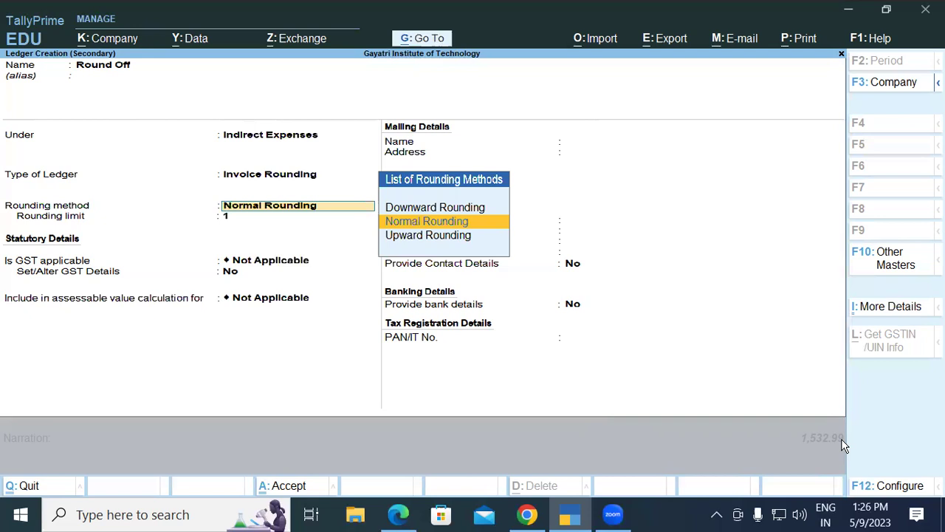
pyautogui.press('Return')
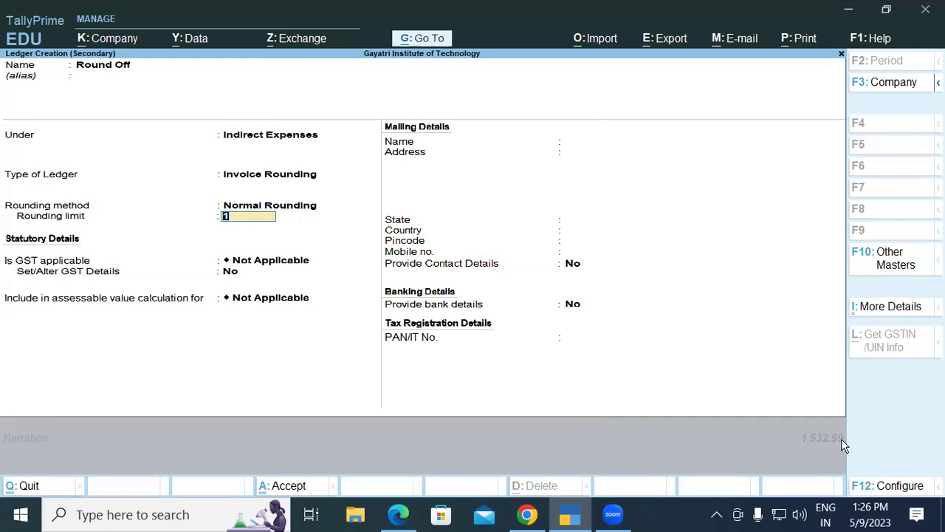
pyautogui.press('Return')
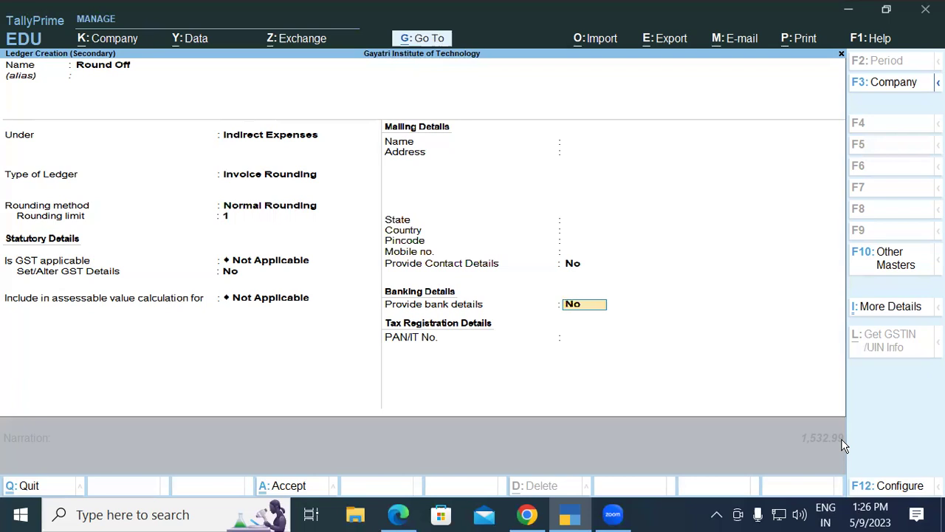
pyautogui.press('Return')
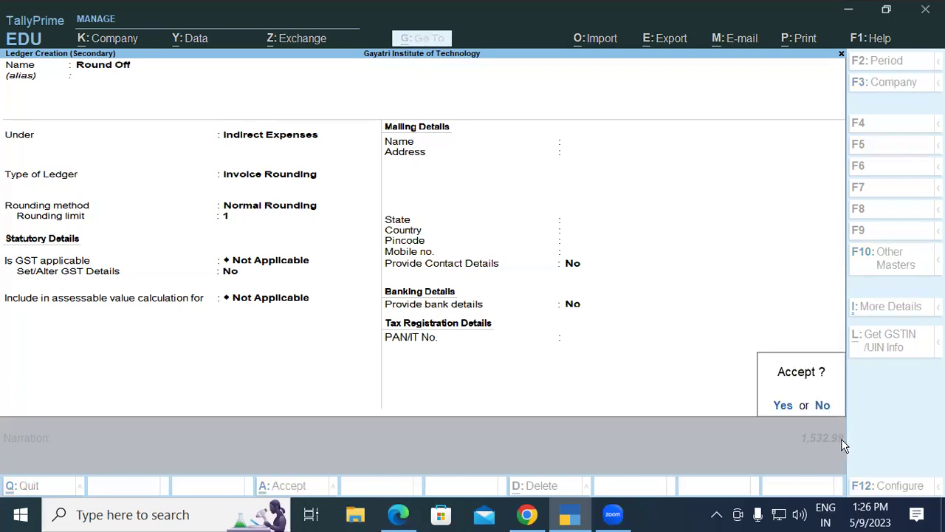
pyautogui.press('Return')
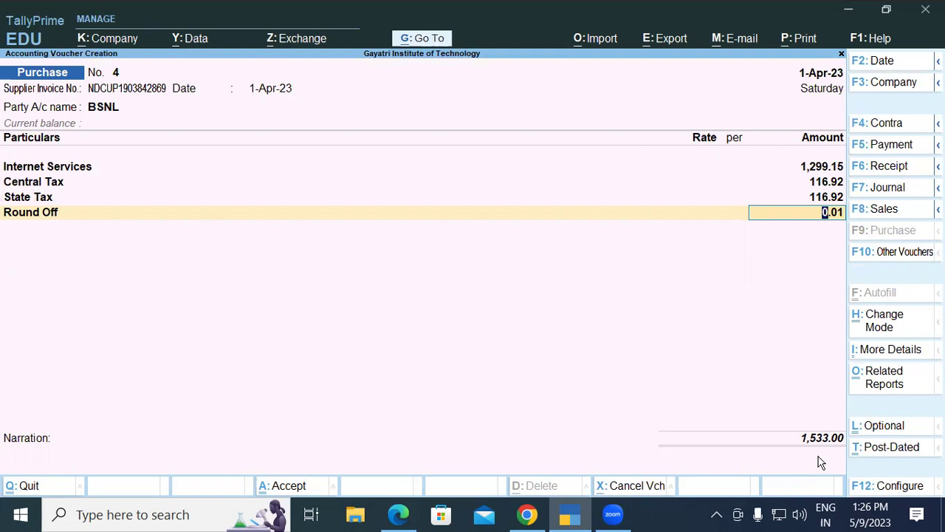
# Accept the Round Off amount, allocate the BSNL bill as New Ref, and save the purchase voucher without narration
pyautogui.press('Return')
pyautogui.press('Return')
pyautogui.press('Return')
pyautogui.press('Return')
pyautogui.press('Return')
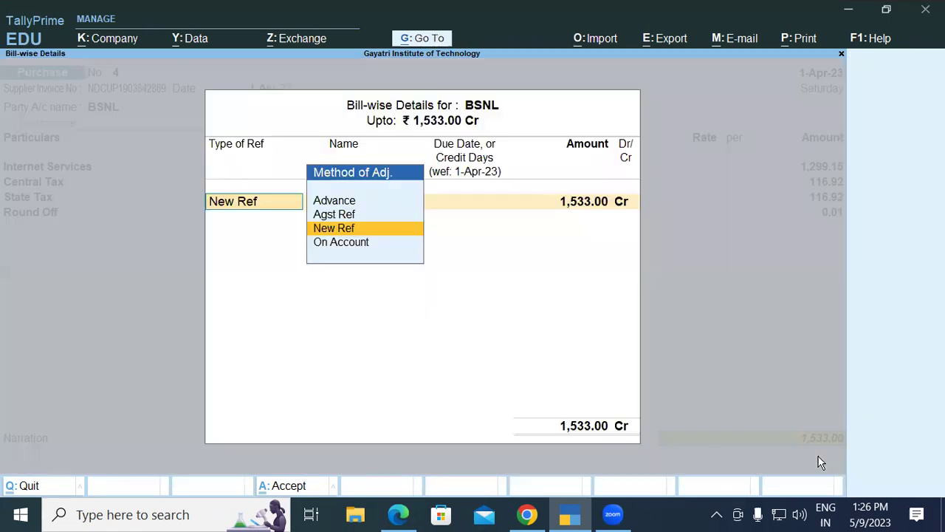
pyautogui.press('Return')
pyautogui.press('Return')
pyautogui.press('Return')
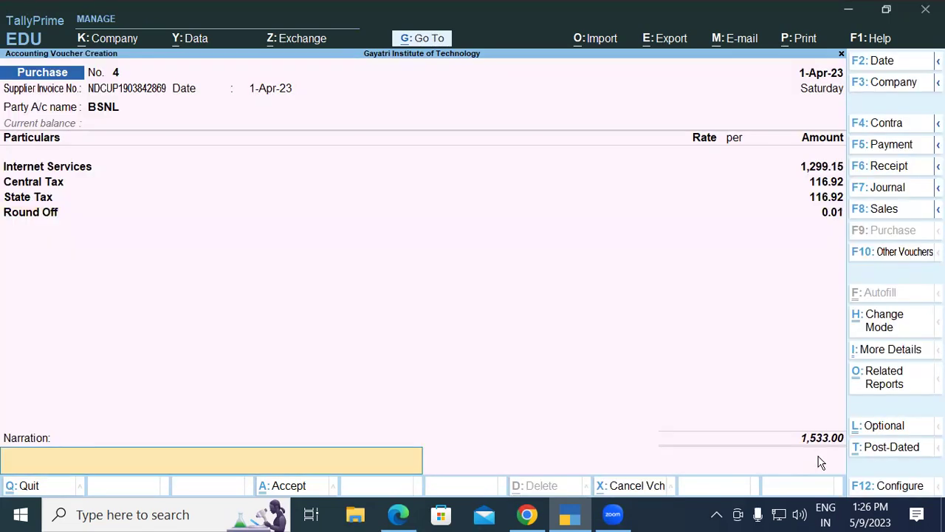
pyautogui.press('Return')
pyautogui.press('Return')
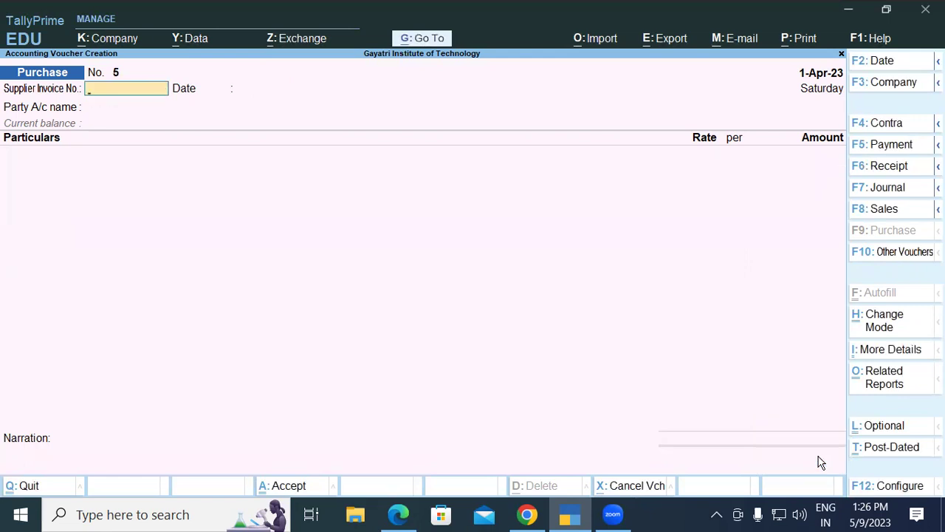
# Start another purchase voucher with supplier invoice number 02 dated 1-Apr-23 and party BSNL, accepting the receipt and party details
pyautogui.write('02')
pyautogui.press('Return')
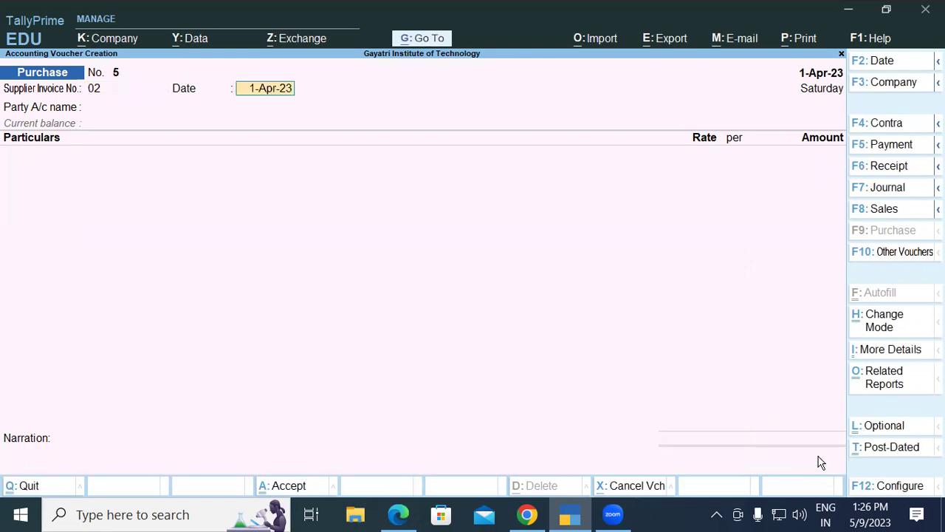
pyautogui.press('Return')
pyautogui.write('Bsn')
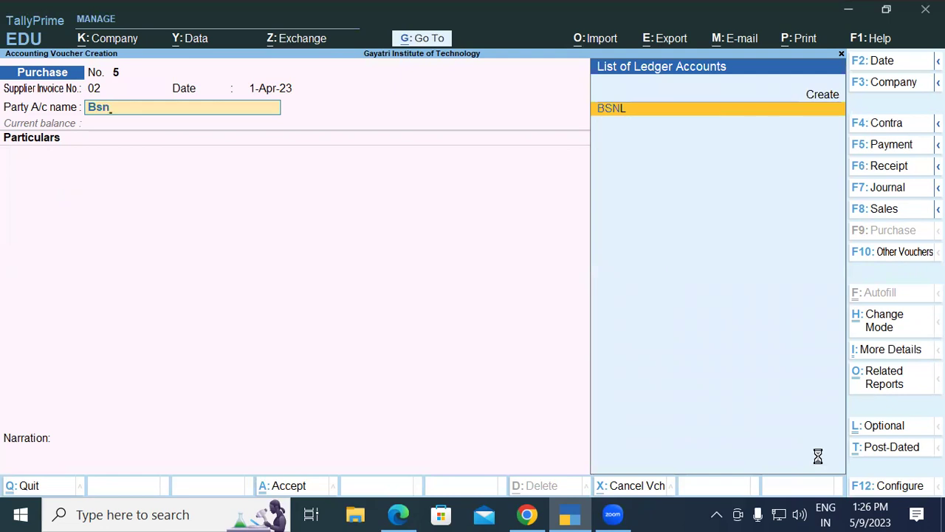
pyautogui.press('Return')
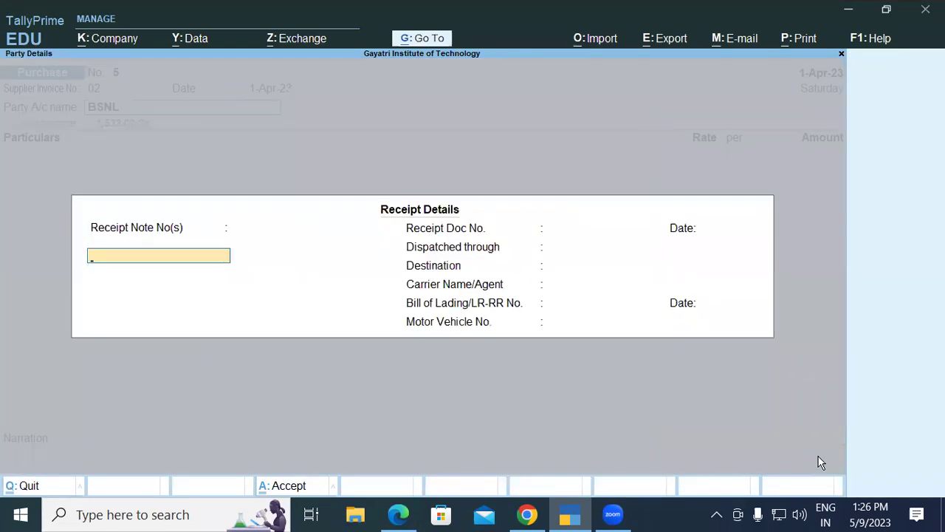
pyautogui.hotkey('ctrl', 'a')
pyautogui.hotkey('ctrl', 'a')
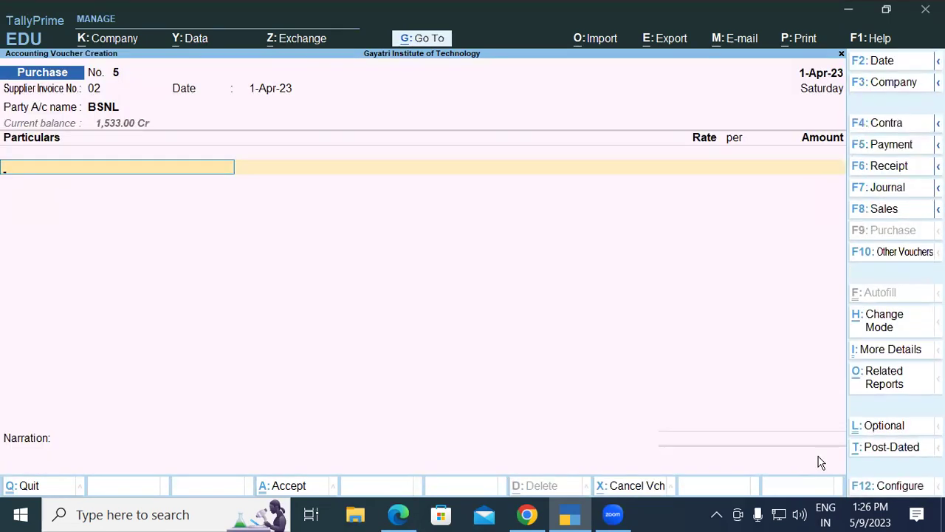
# Add the Internet Services ledger to the new voucher with a GST-inclusive amount of 299
pyautogui.write('In')
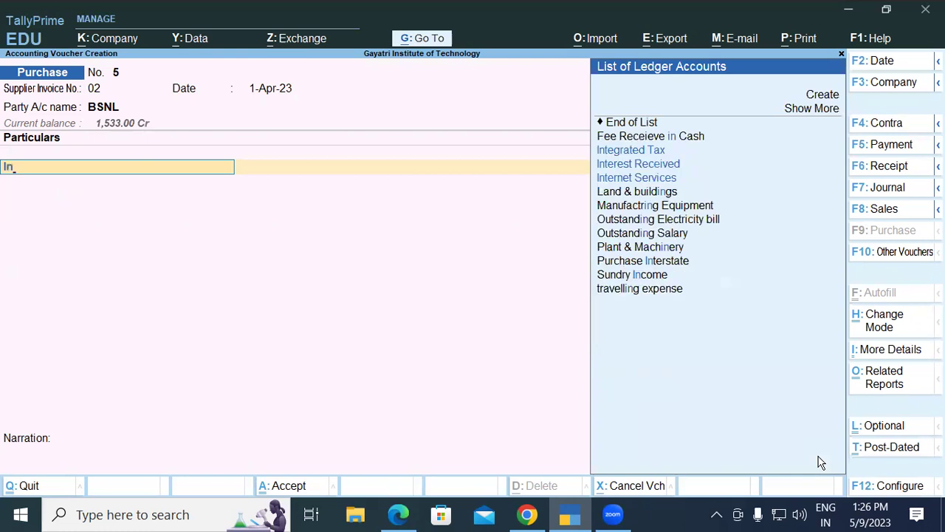
pyautogui.press('Down')
pyautogui.press('Down')
pyautogui.press('Down')
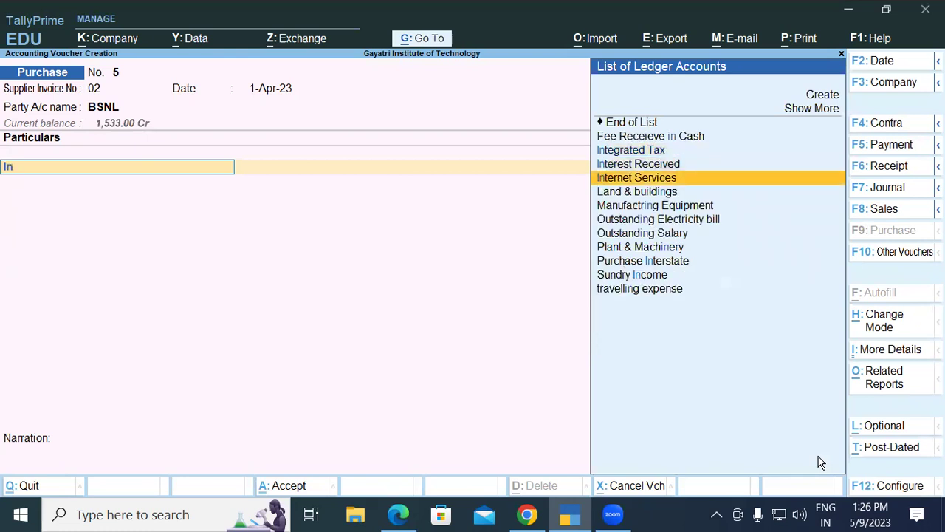
pyautogui.press('Return')
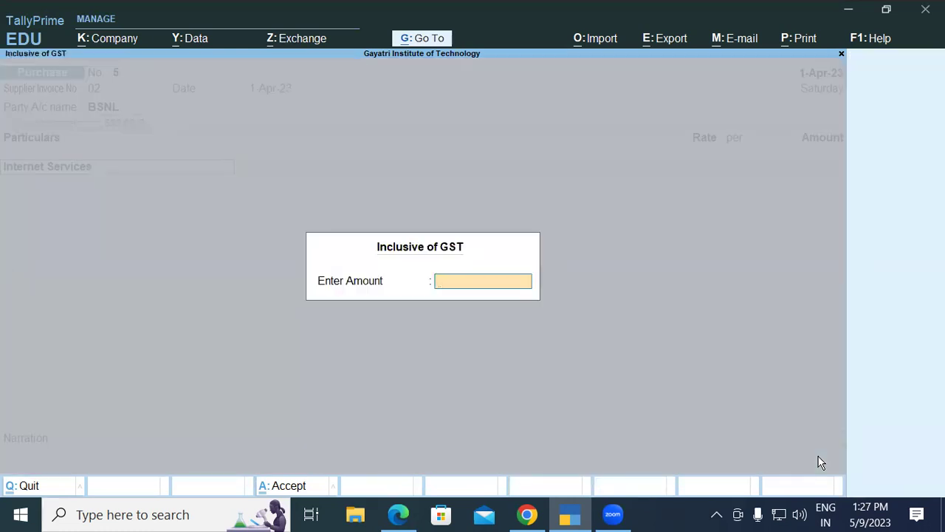
pyautogui.write('299')
pyautogui.press('Return')
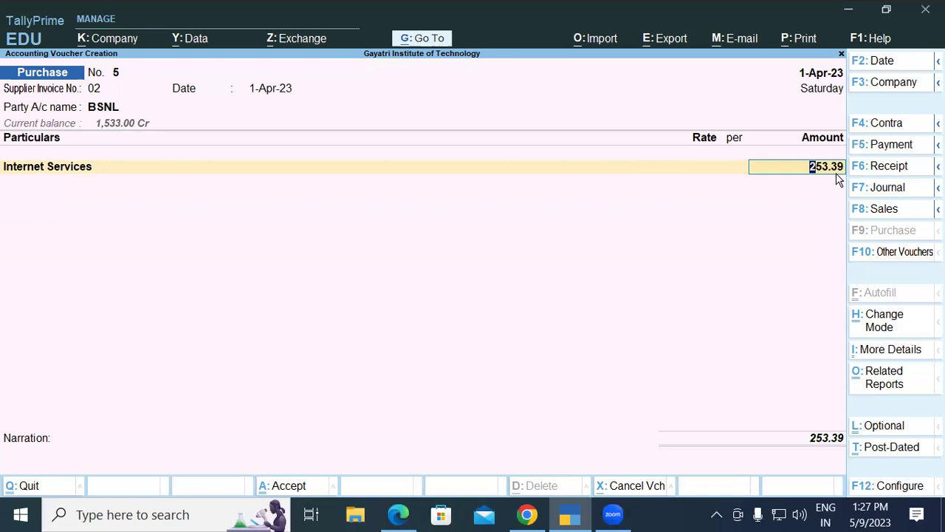
pyautogui.press('Return')
# Add the Central Tax and State Tax ledgers to this second BSNL voucher and quit it without saving
pyautogui.write('Cen')
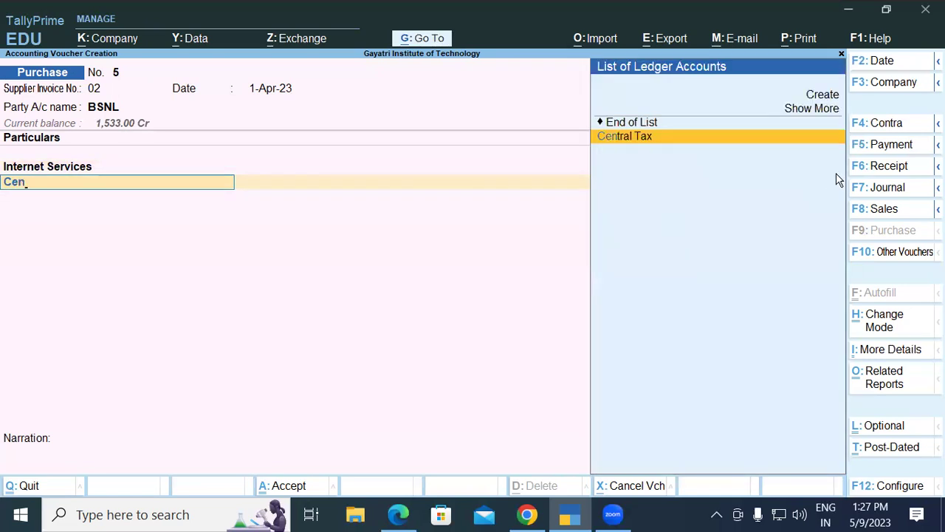
pyautogui.press('Return')
pyautogui.write('Sta')
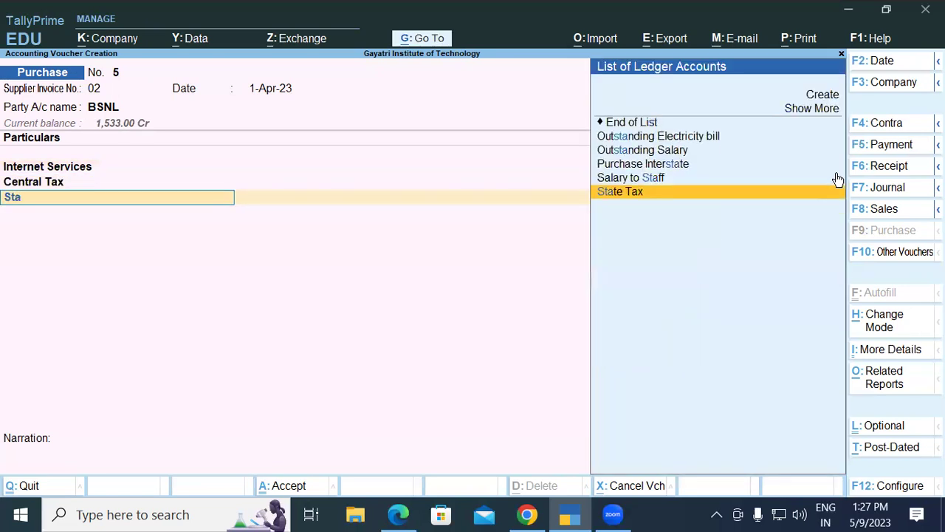
pyautogui.press('Return')
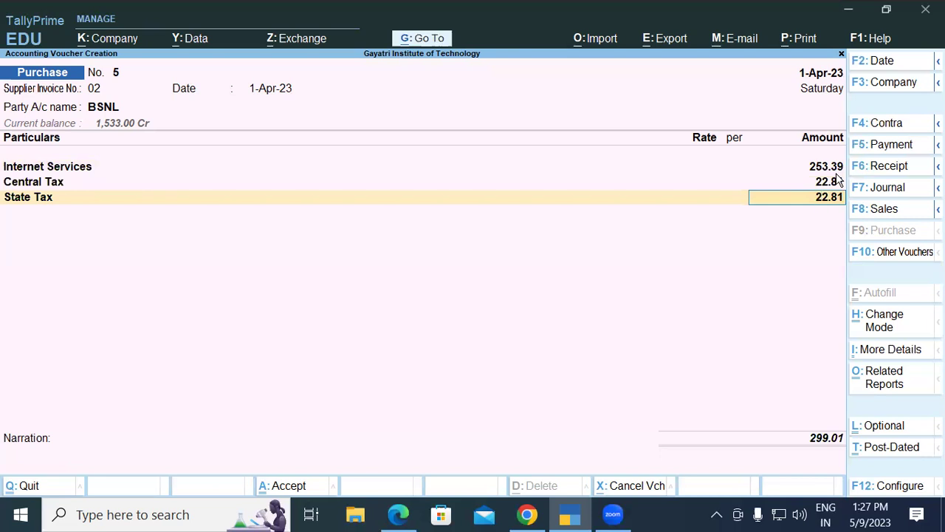
pyautogui.press('Return')
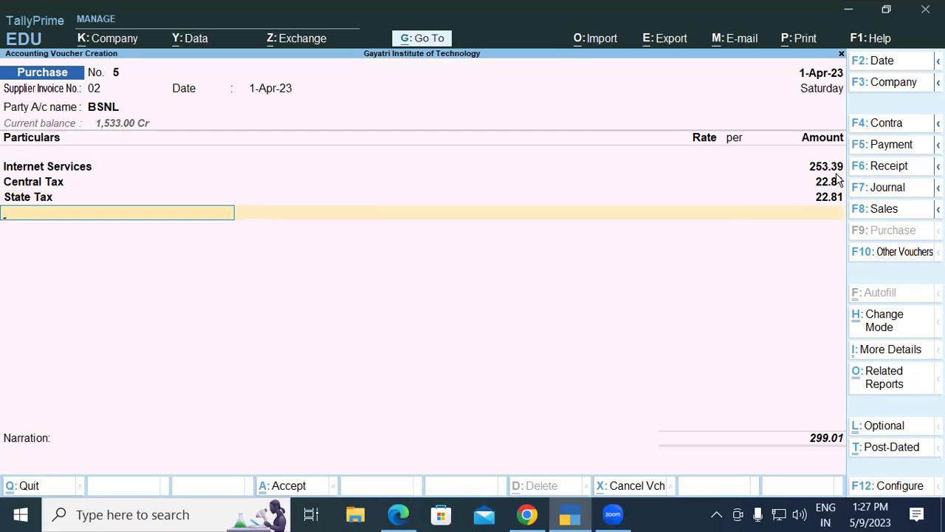
pyautogui.press('Escape')
pyautogui.press('y')
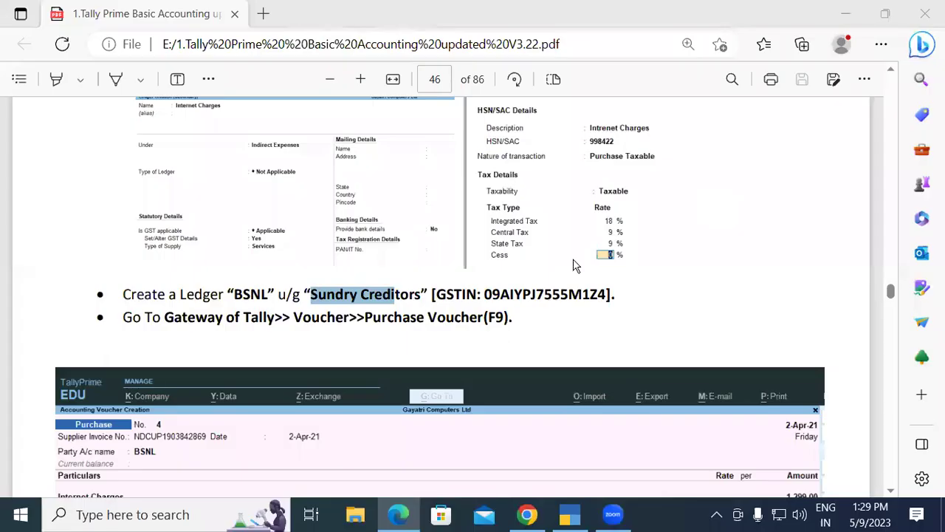
pyautogui.moveTo(443, 298); pyautogui.dragTo(243, 296)
pyautogui.click(248, 272)
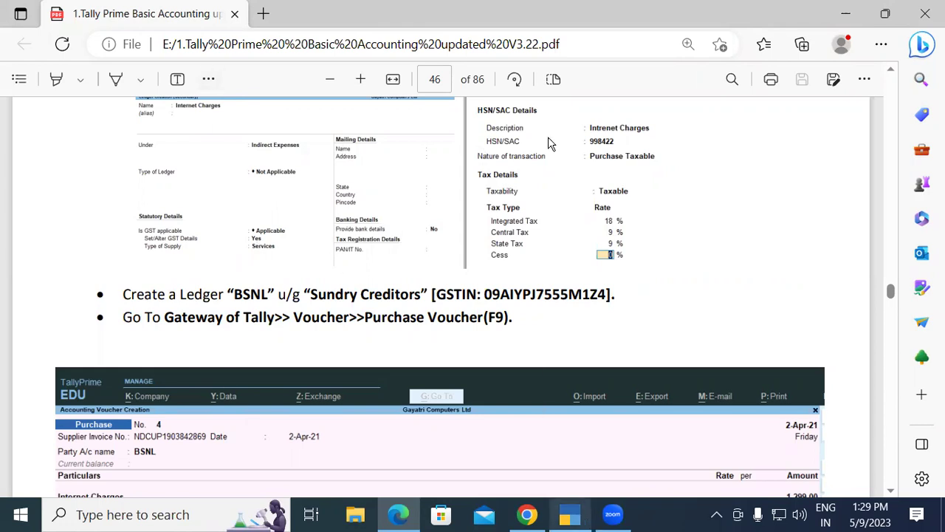
# Switch to TallyPrime and start a payment voucher with BSNL as the debit ledger
pyautogui.hotkey('alt', 'Tab')
pyautogui.press('v')
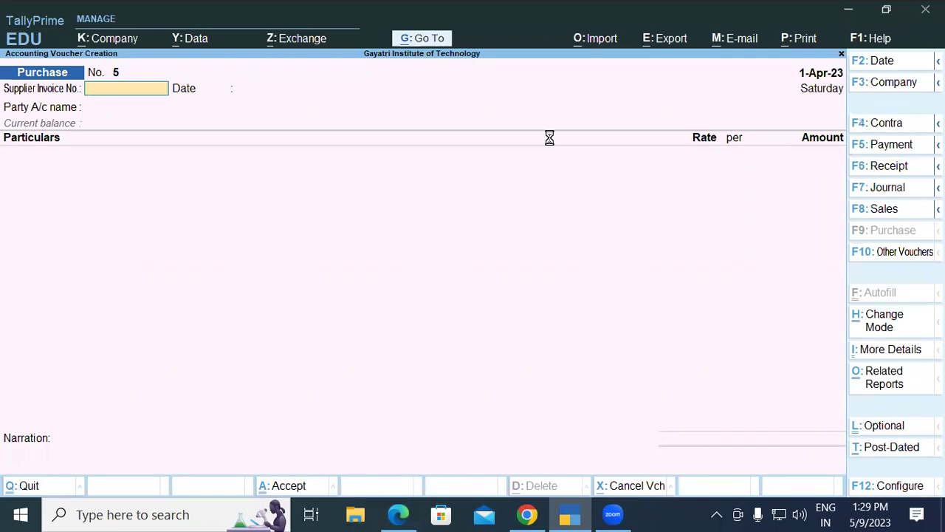
pyautogui.press('F5')
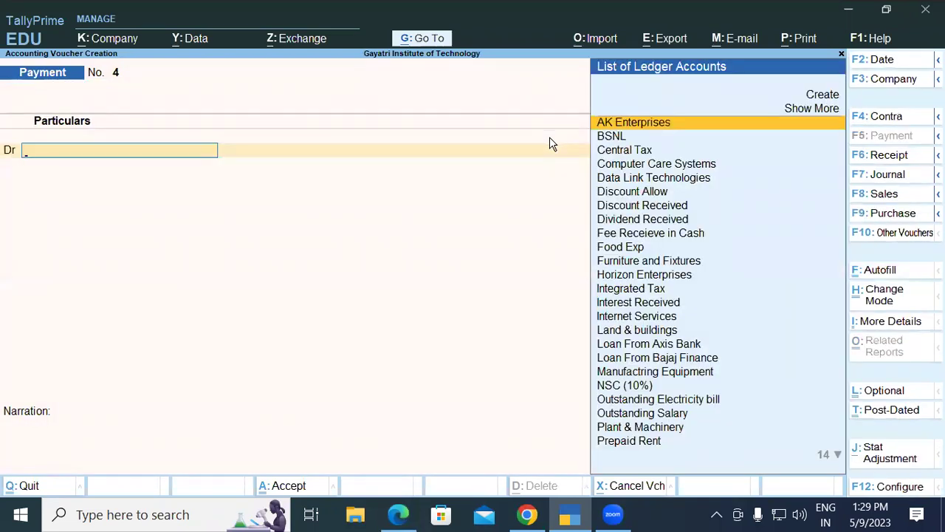
pyautogui.press('Down')
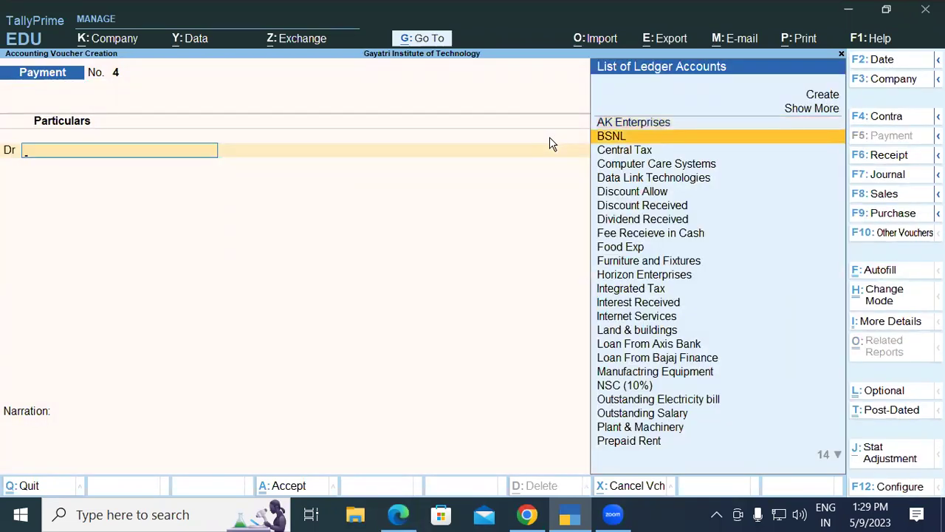
pyautogui.press('Return')
# Debit BSNL with 1,533.00, allocated as Agst Ref to its pending internet bill
pyautogui.press('Return')
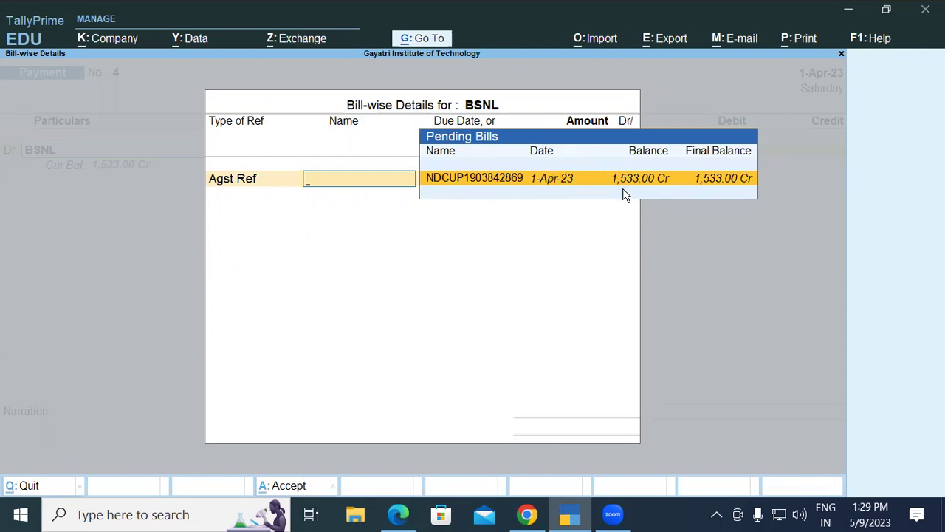
pyautogui.press('Return')
pyautogui.press('Return')
pyautogui.press('Return')
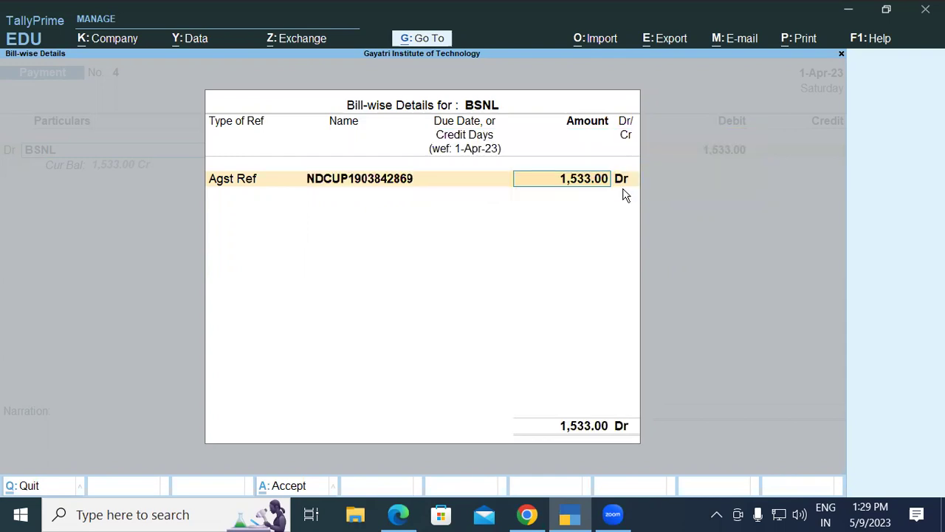
pyautogui.press('Return')
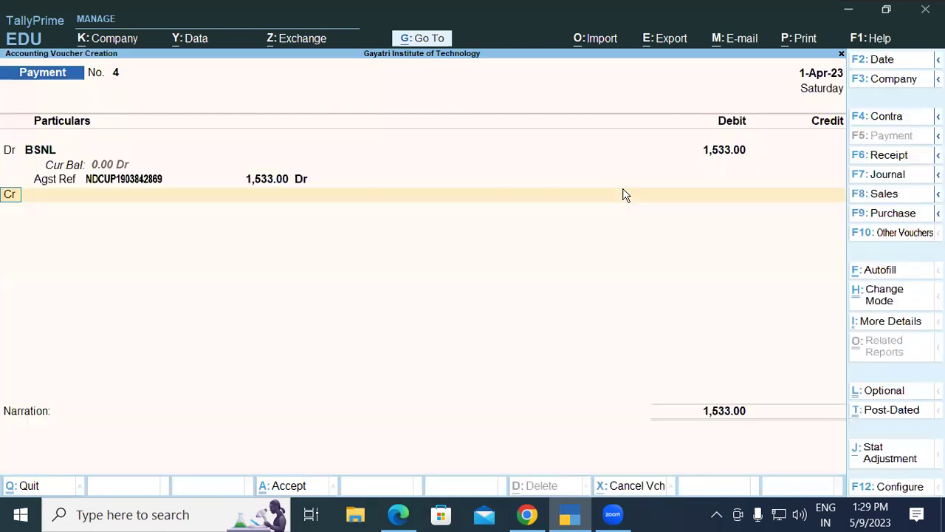
# Credit Current A/c at SBI Bank with 1,533.00 by cheque without an instrument number, and save the payment voucher
pyautogui.write('Sbi')
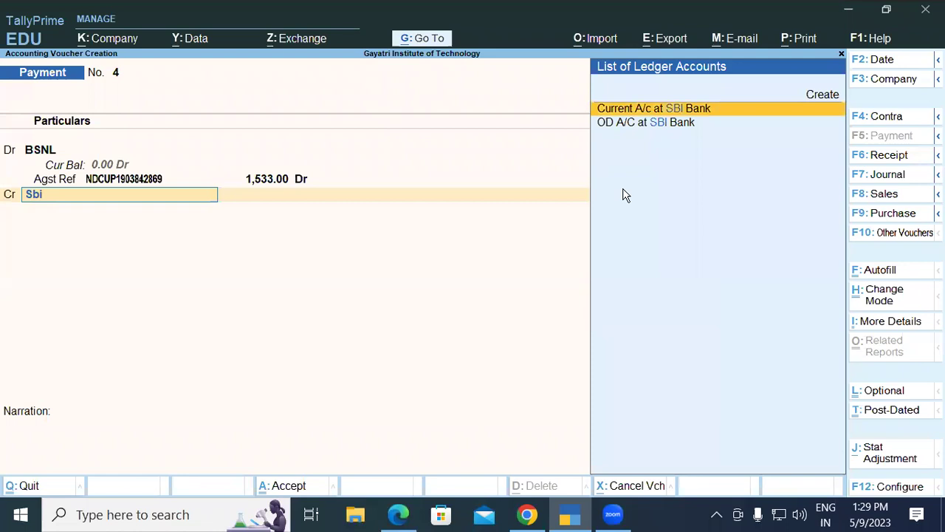
pyautogui.press('Return')
pyautogui.press('Return')
pyautogui.press('Return')
pyautogui.press('Return')
pyautogui.press('Return')
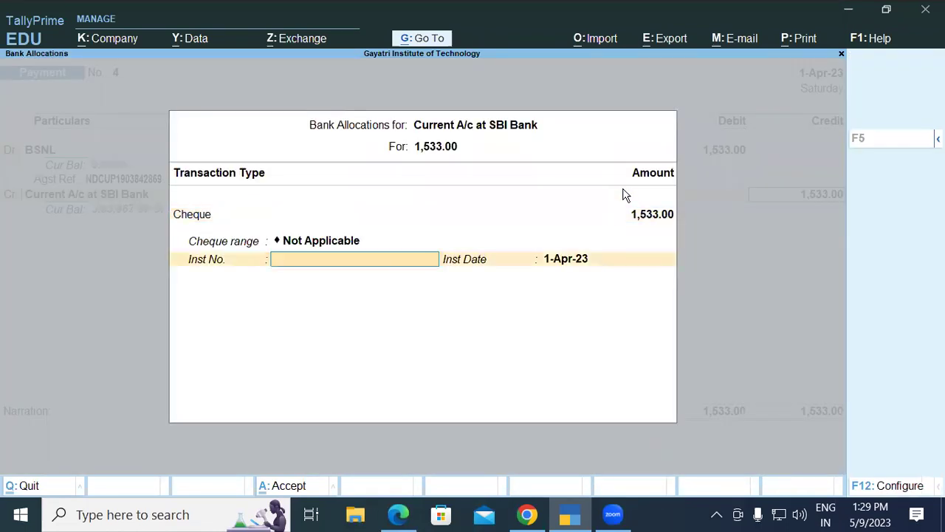
pyautogui.press('Return')
pyautogui.press('Return')
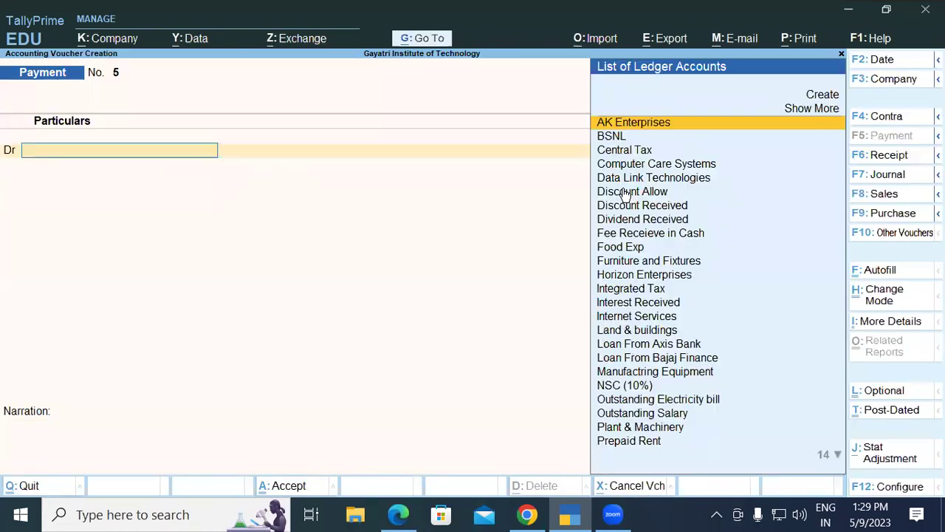
# Check BSNL's balance and bill-wise details in a new payment voucher, and return to the Gateway of Tally without saving
pyautogui.press('Down')
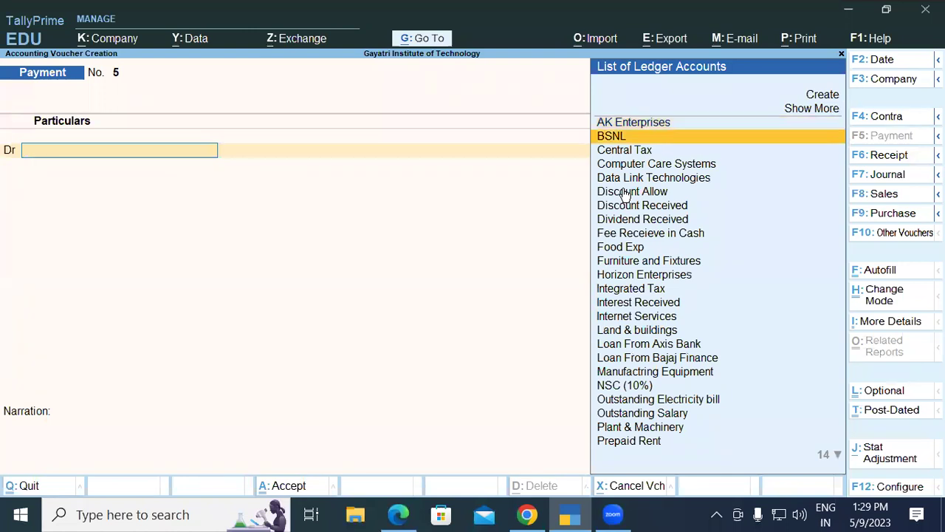
pyautogui.press('Return')
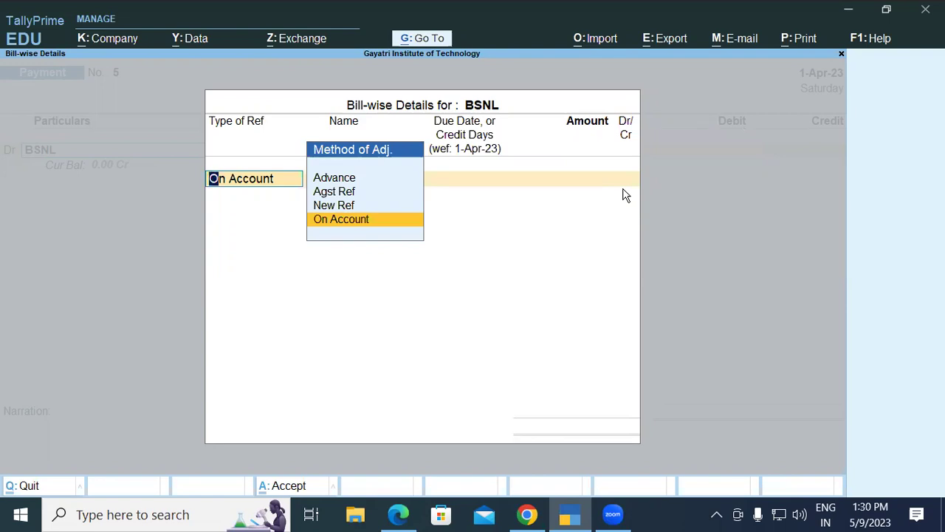
pyautogui.press('Escape')
pyautogui.press('Escape')
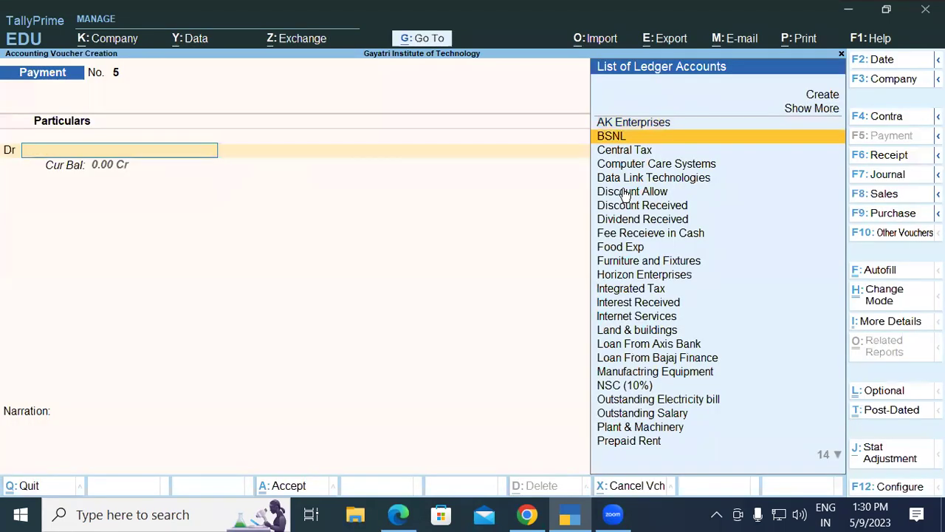
pyautogui.press('Escape')
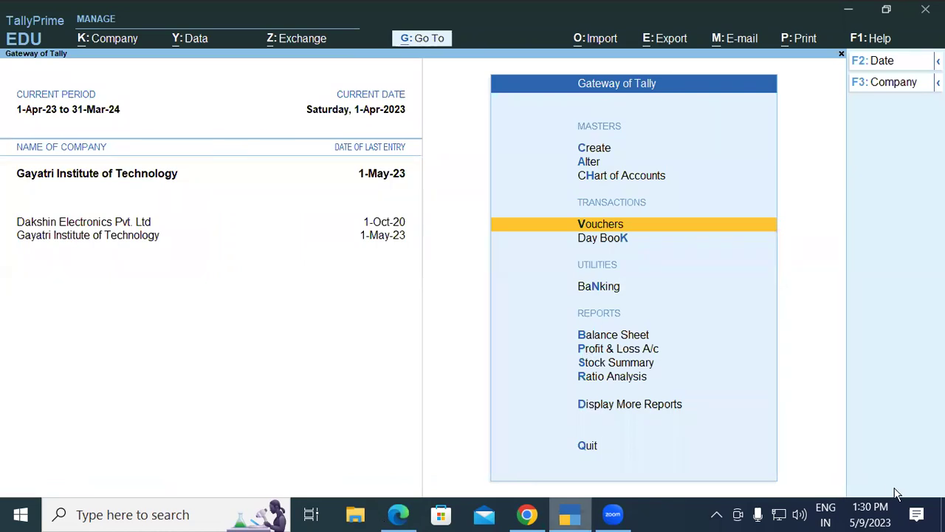
# Switch to the PDF guide and look through the Company Product List on page 47
pyautogui.hotkey('alt', 'Tab')
pyautogui.scroll(-3, 895, 493)
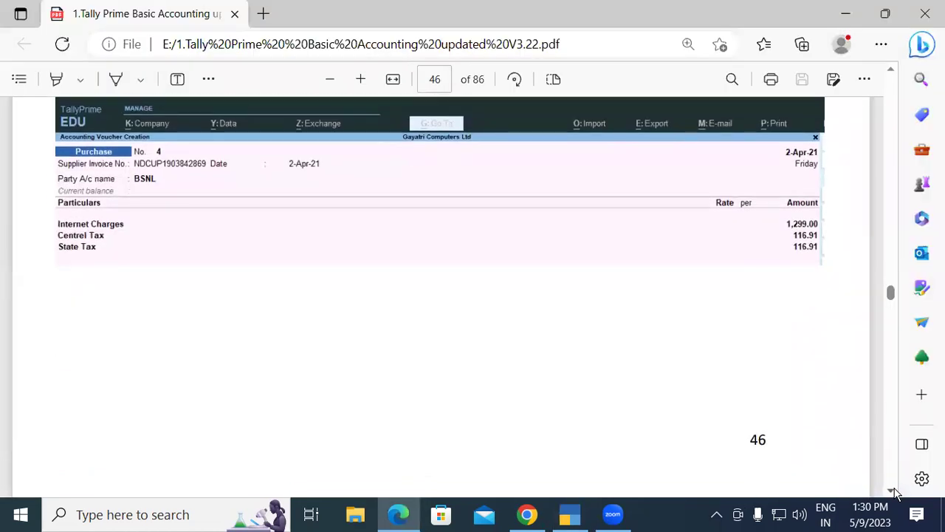
pyautogui.scroll(-5, 896, 493)
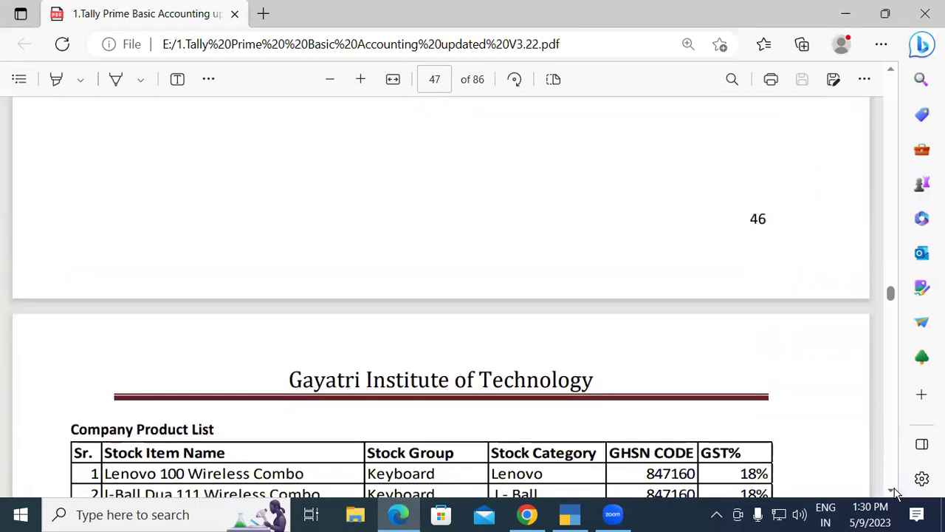
pyautogui.scroll(-3, 895, 493)
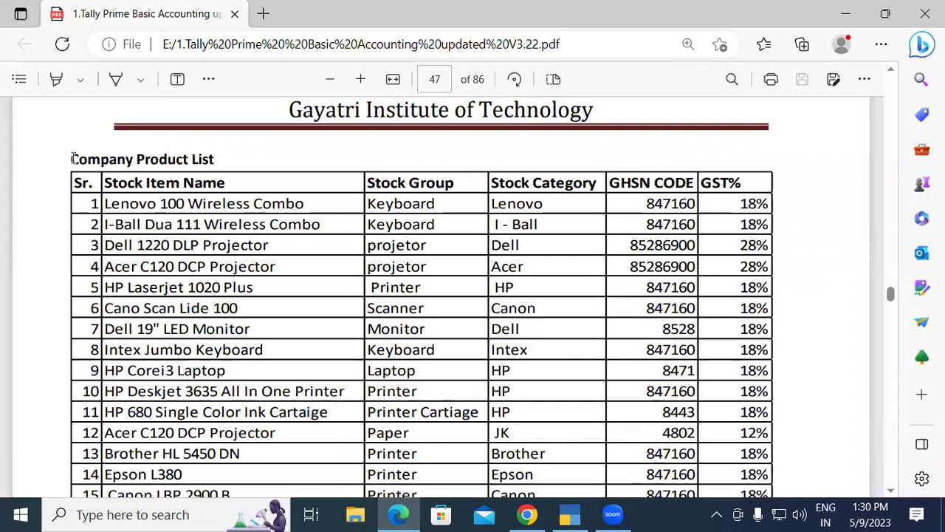
pyautogui.moveTo(76, 159); pyautogui.dragTo(220, 159)
pyautogui.click(219, 159)
pyautogui.moveTo(71, 158); pyautogui.dragTo(209, 159)
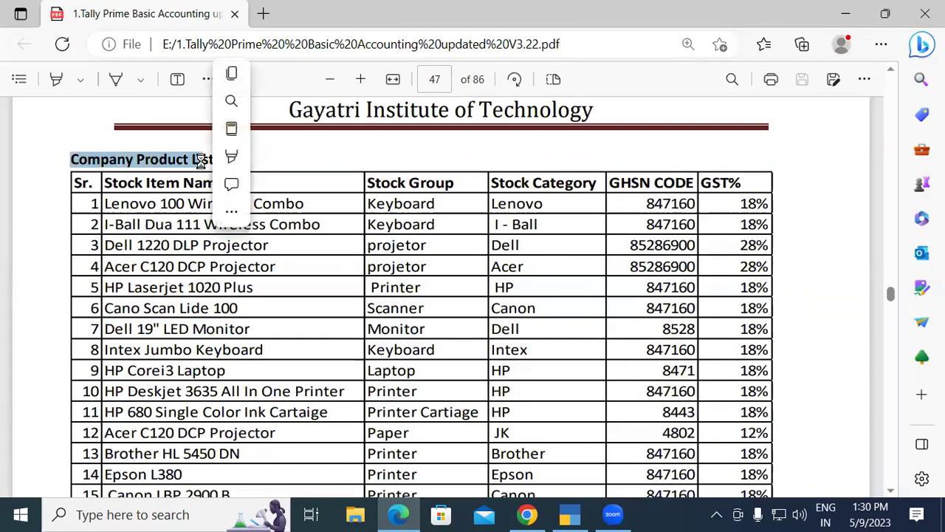
pyautogui.click(81, 160)
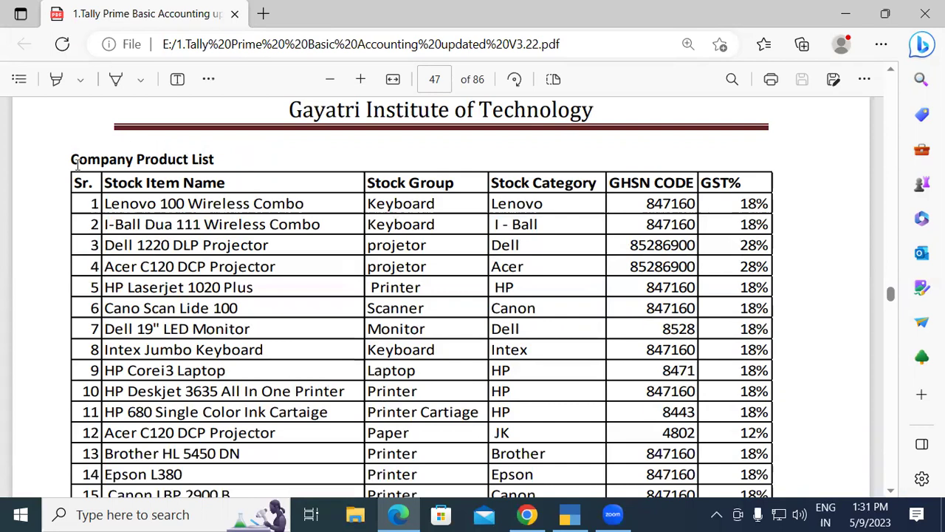
pyautogui.click(891, 491)
pyautogui.click(891, 491)
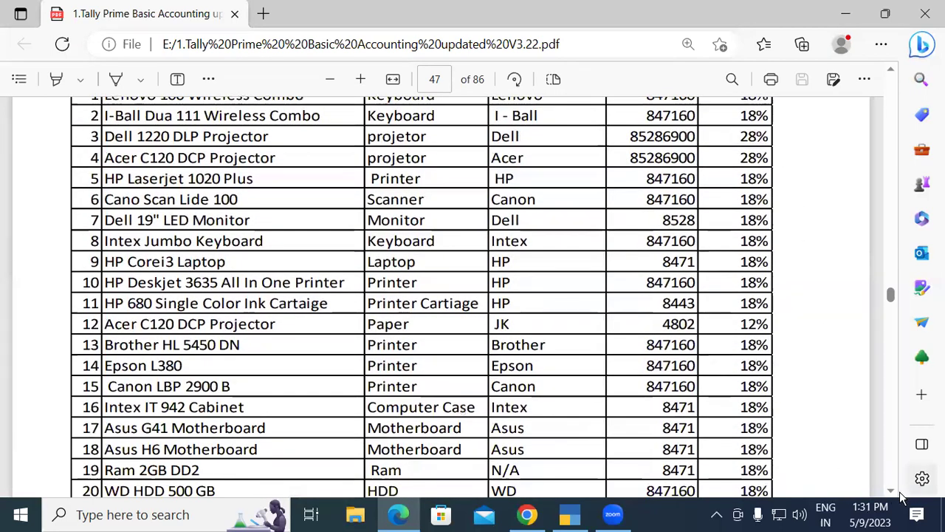
pyautogui.click(890, 491)
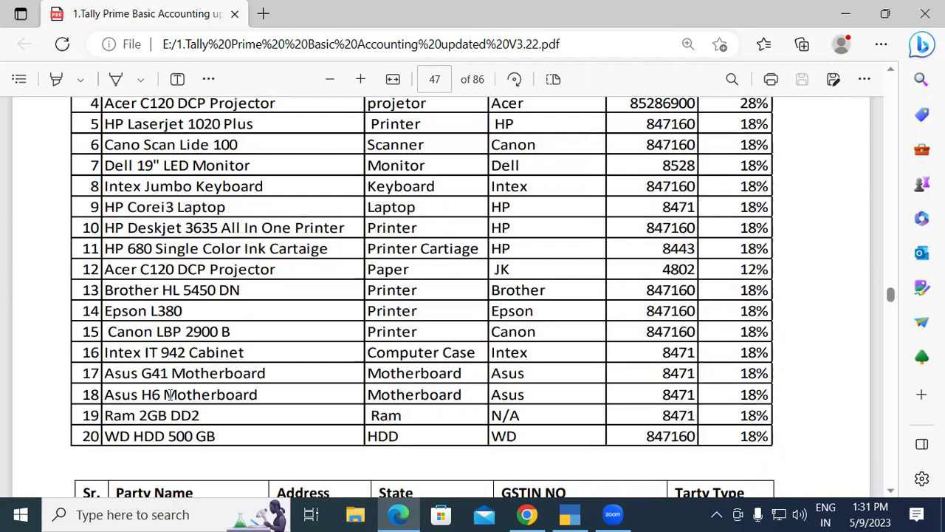
pyautogui.click(890, 71)
pyautogui.click(890, 71)
pyautogui.click(892, 72)
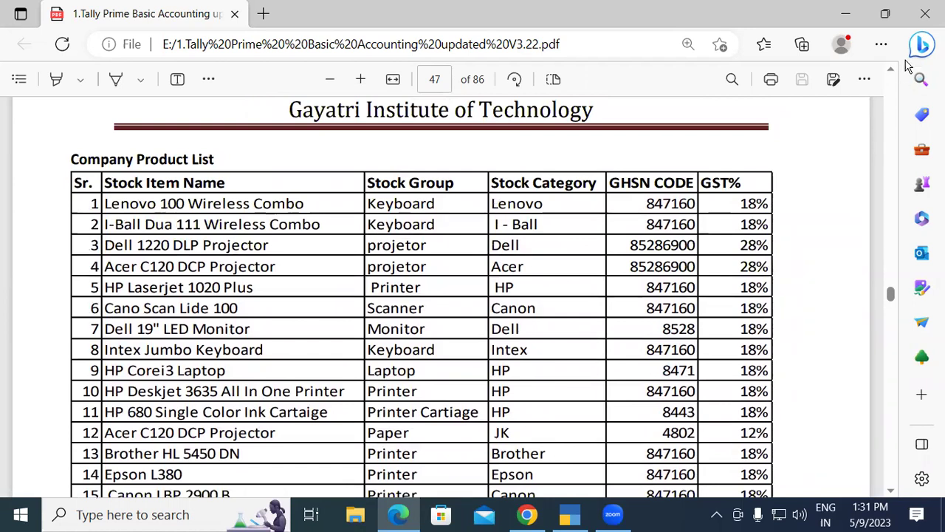
# Compare the GST rates of the stock items in the Company Product List
pyautogui.moveTo(741, 204); pyautogui.dragTo(768, 205)
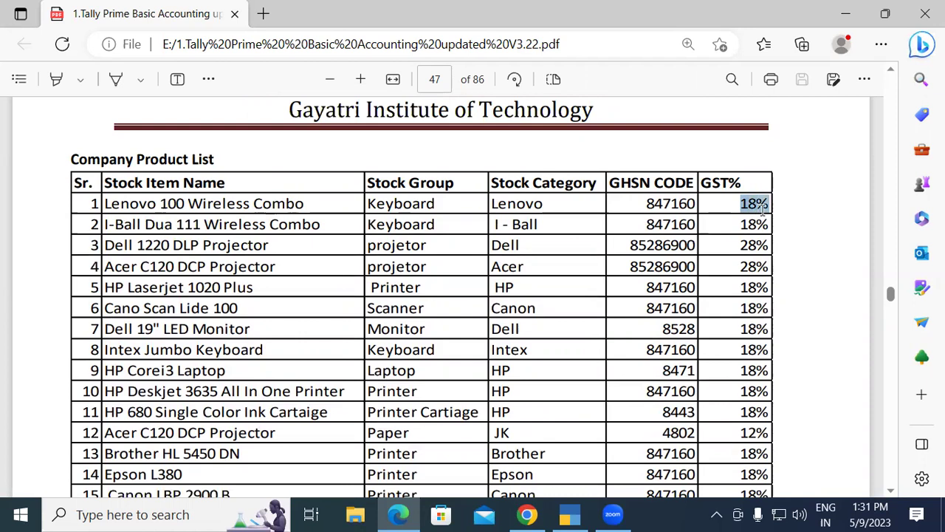
pyautogui.click(762, 215)
pyautogui.moveTo(741, 247); pyautogui.dragTo(768, 246)
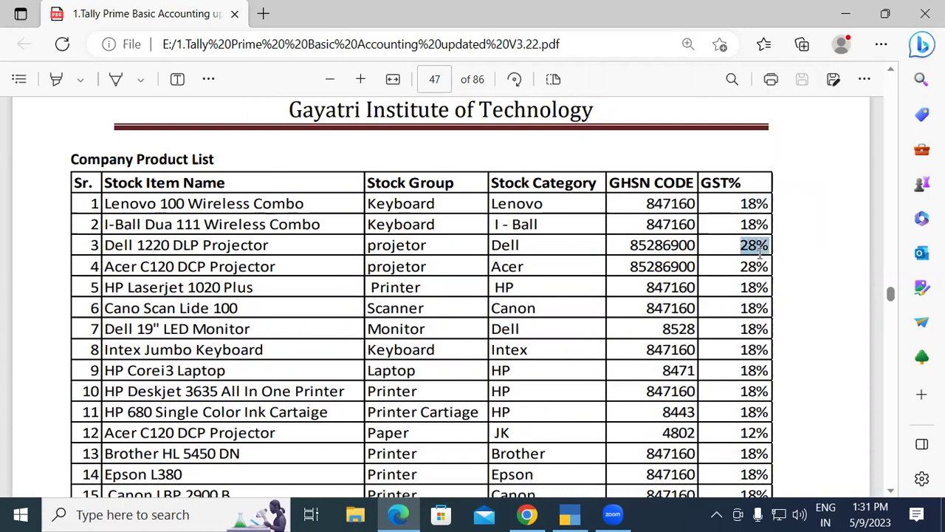
pyautogui.click(744, 433)
pyautogui.moveTo(744, 433); pyautogui.dragTo(766, 435)
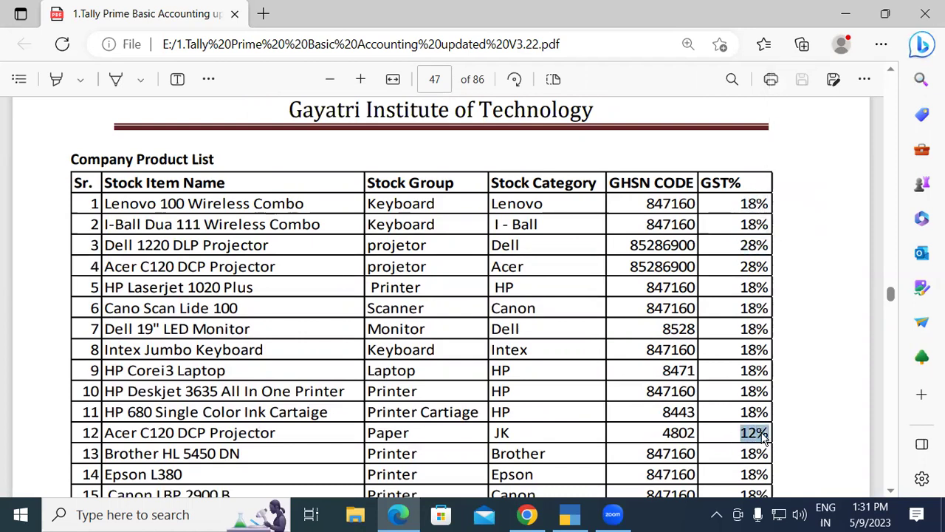
pyautogui.click(761, 435)
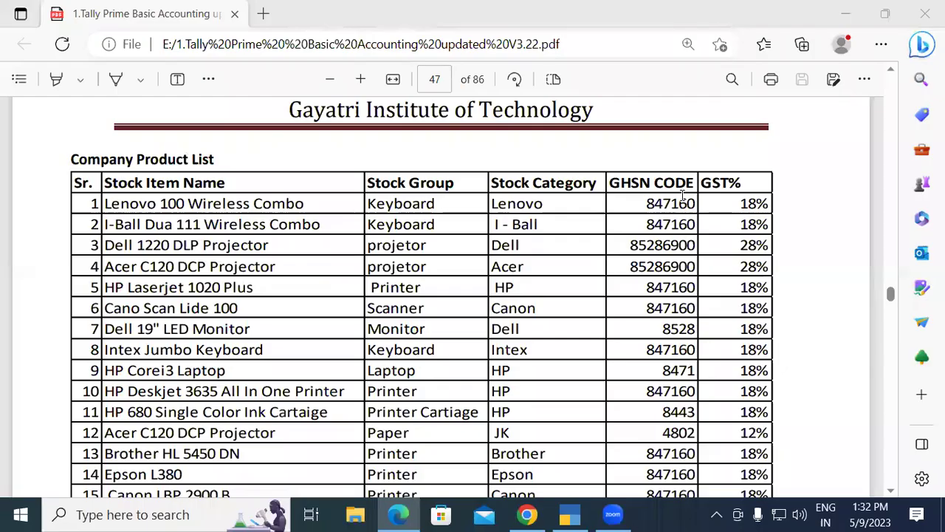
pyautogui.click(279, 217)
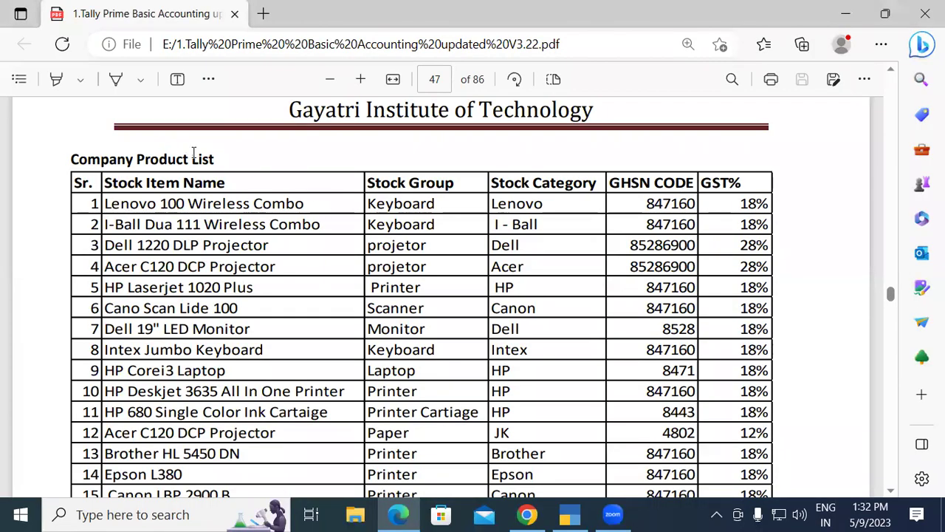
# Examine the stock group, category, HSN code and GST rate listed for Lenovo 100 Wireless Combo
pyautogui.moveTo(108, 205); pyautogui.dragTo(311, 219)
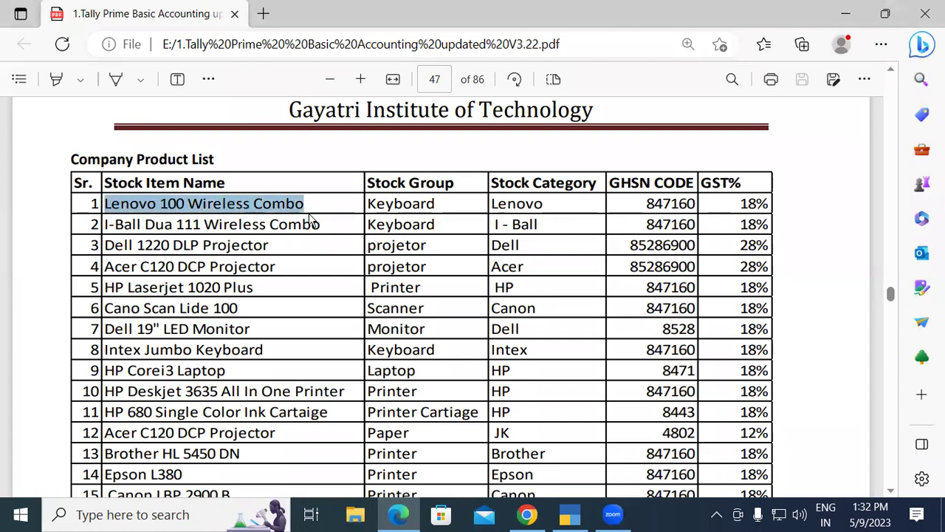
pyautogui.click(311, 218)
pyautogui.moveTo(370, 201); pyautogui.dragTo(441, 211)
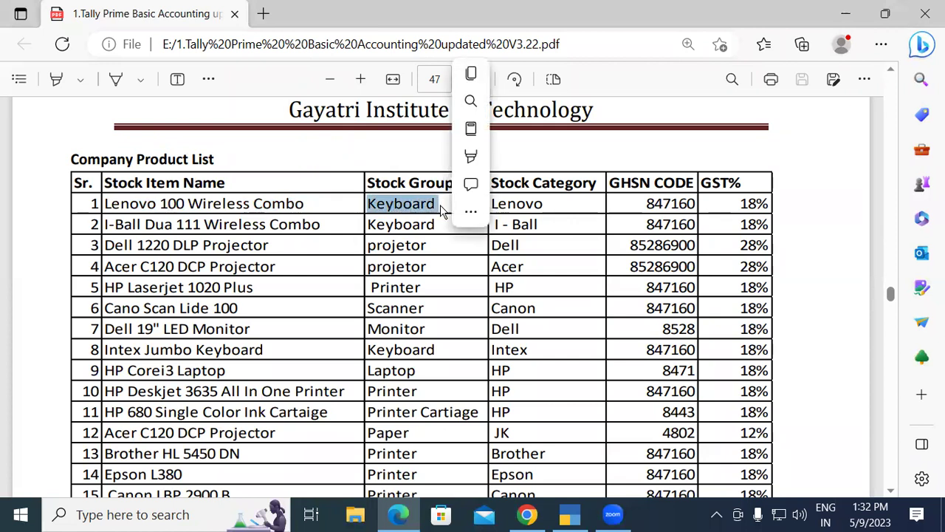
pyautogui.click(441, 211)
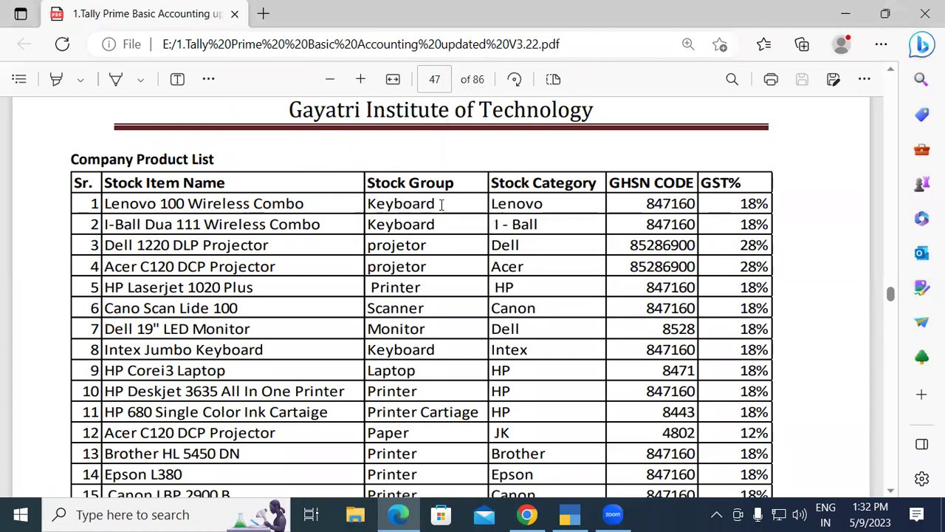
pyautogui.moveTo(491, 206); pyautogui.dragTo(536, 210)
pyautogui.click(534, 211)
pyautogui.moveTo(647, 206); pyautogui.dragTo(768, 212)
pyautogui.click(691, 206)
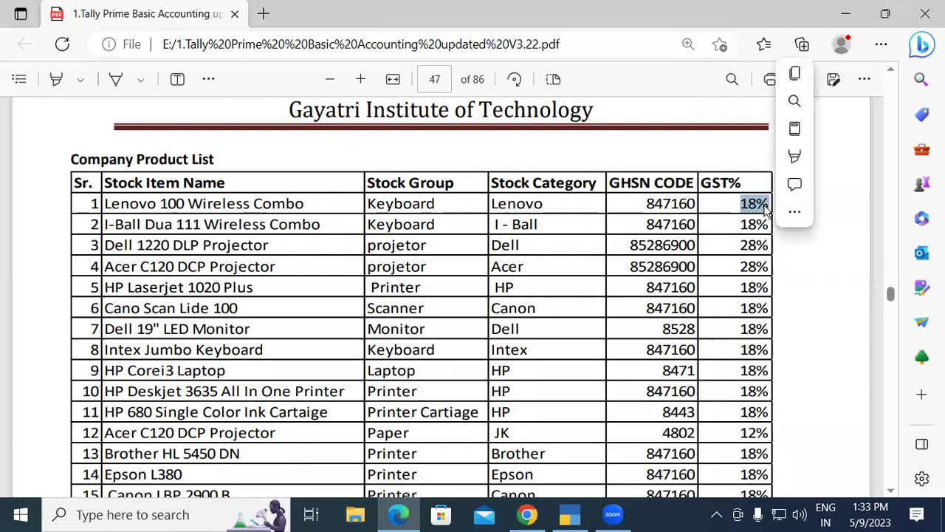
pyautogui.click(768, 212)
# Switch to TallyPrime and open the creation form for a new stock item
pyautogui.click(571, 515)
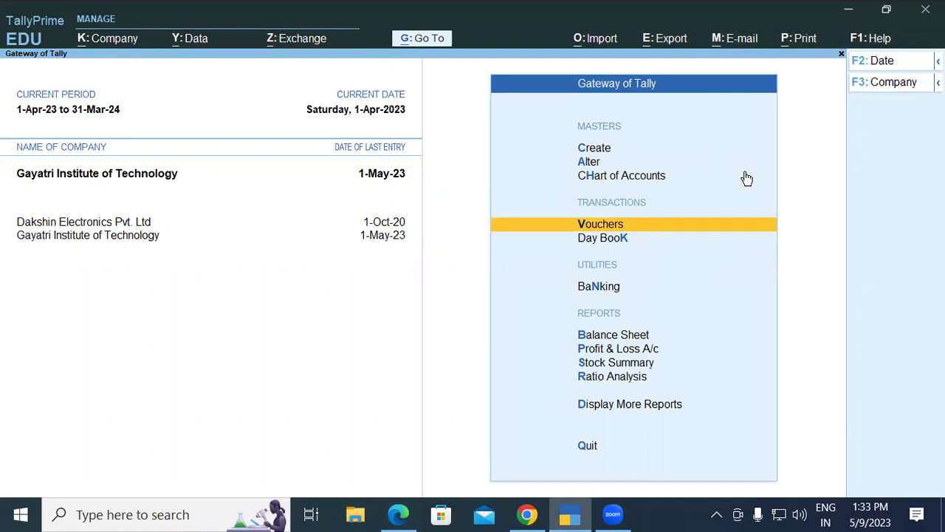
pyautogui.press('Up')
pyautogui.press('Up')
pyautogui.press('Up')
pyautogui.press('Return')
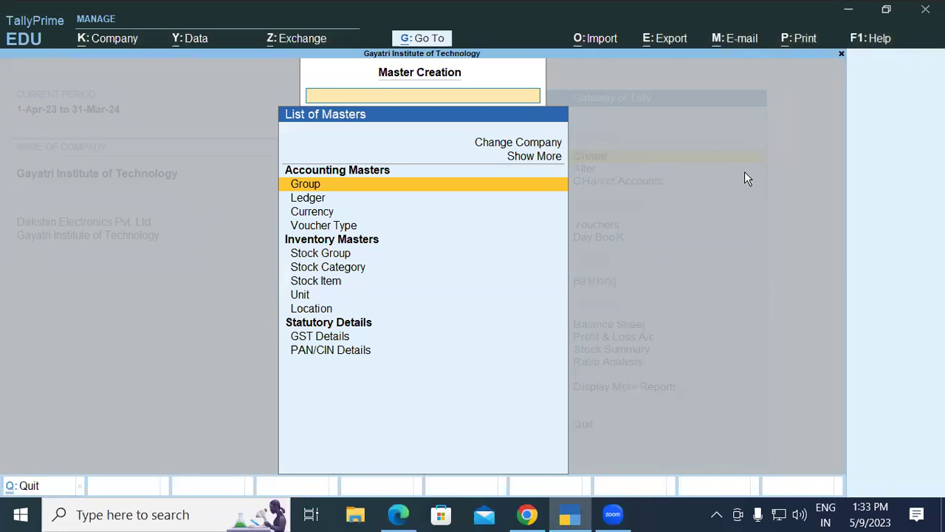
pyautogui.press('Down')
pyautogui.press('Down')
pyautogui.press('Down')
pyautogui.press('Down')
pyautogui.press('Down')
pyautogui.press('Down')
pyautogui.press('Down')
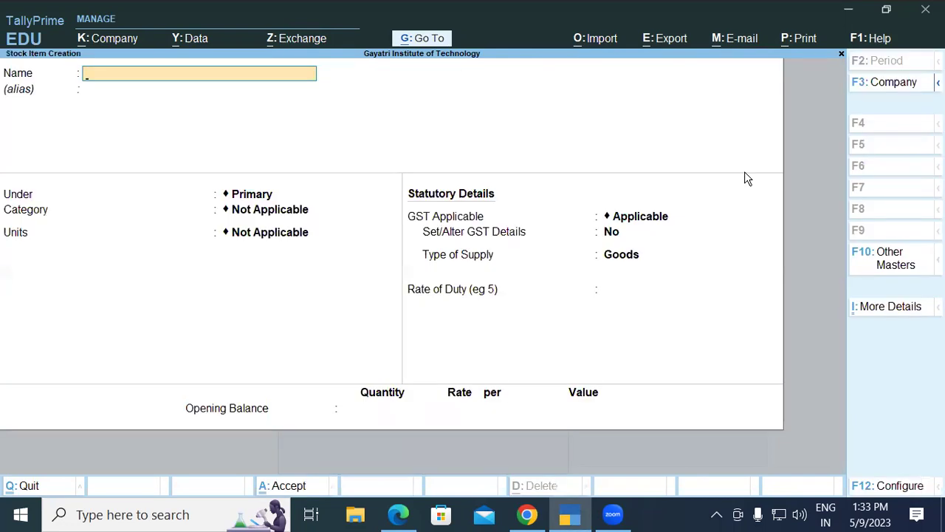
# Copy the name Lenovo 100 Wireless Combo from the PDF guide and use it as the new stock item's name in TallyPrime
pyautogui.hotkey('alt', 'Tab')
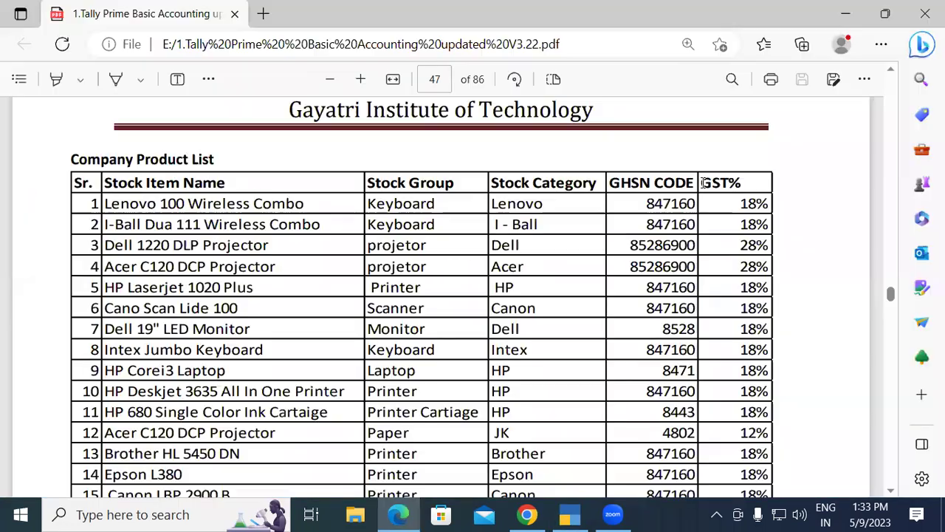
pyautogui.moveTo(105, 204); pyautogui.dragTo(305, 206)
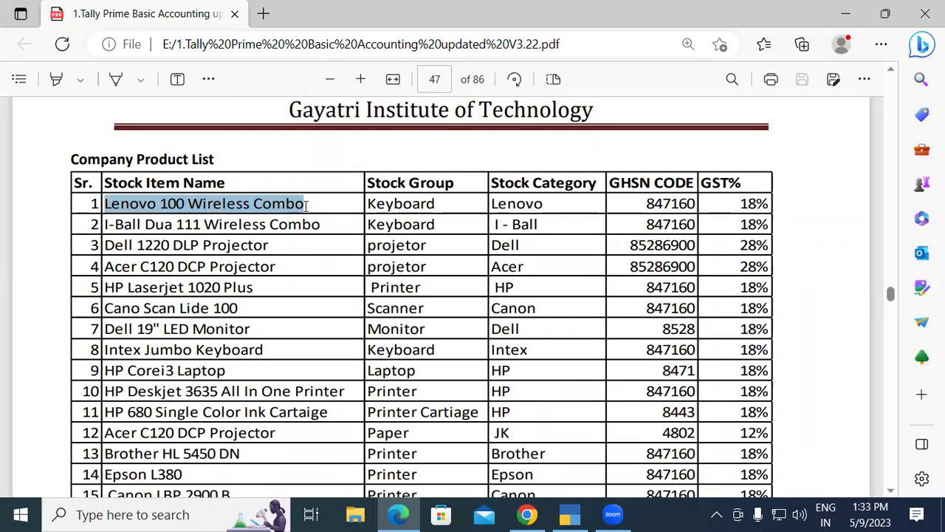
pyautogui.hotkey('ctrl', 'c')
pyautogui.hotkey('alt', 'Tab')
pyautogui.hotkey('ctrl', 'alt', 'v')
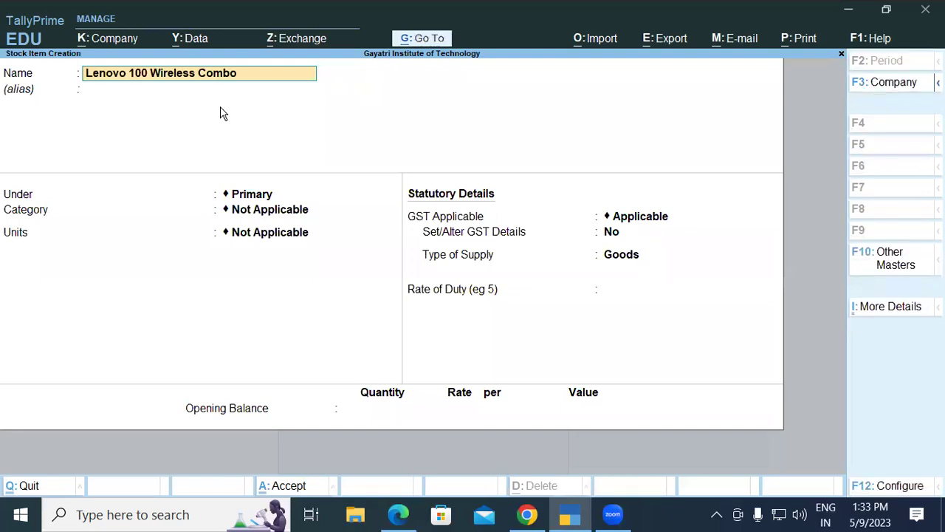
pyautogui.press('Return')
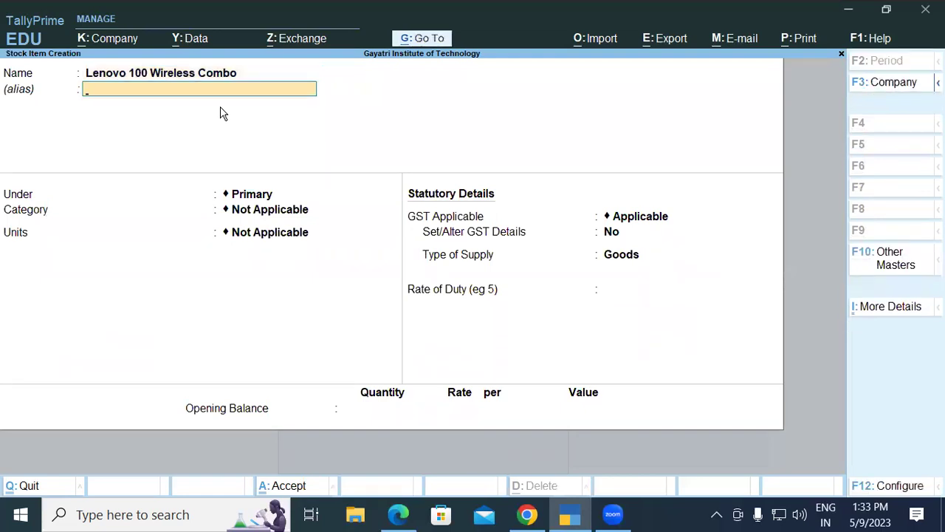
pyautogui.press('Return')
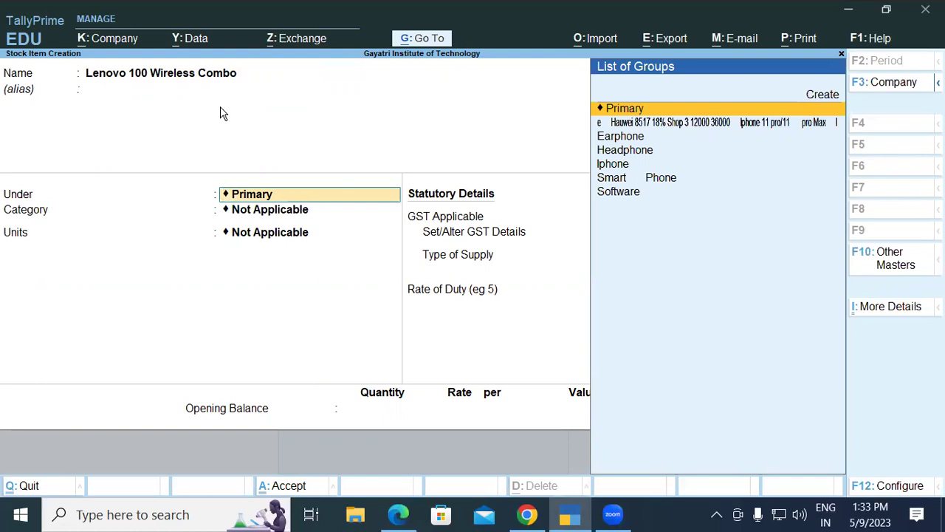
# Create a stock group named Keyboard under Primary for the item and enable entry of its GST details
pyautogui.press('alt')
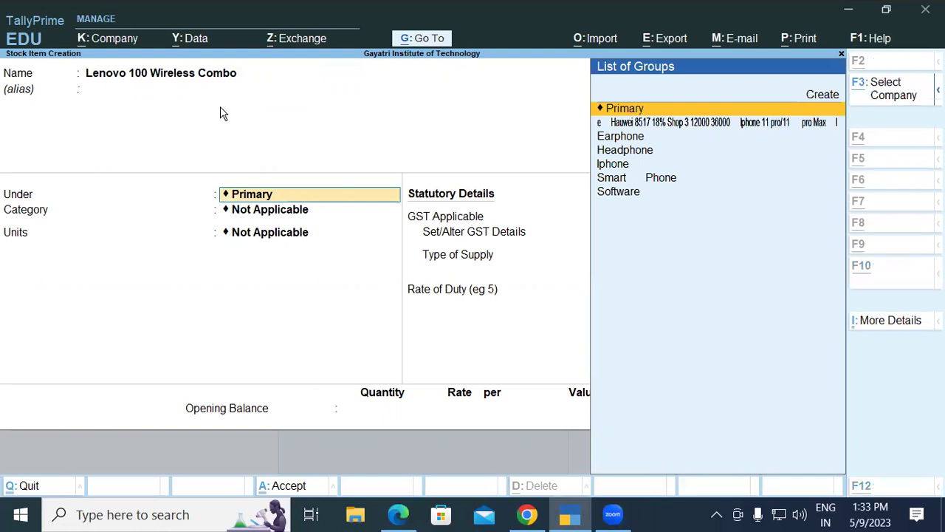
pyautogui.hotkey('alt', 'c')
pyautogui.write('Key')
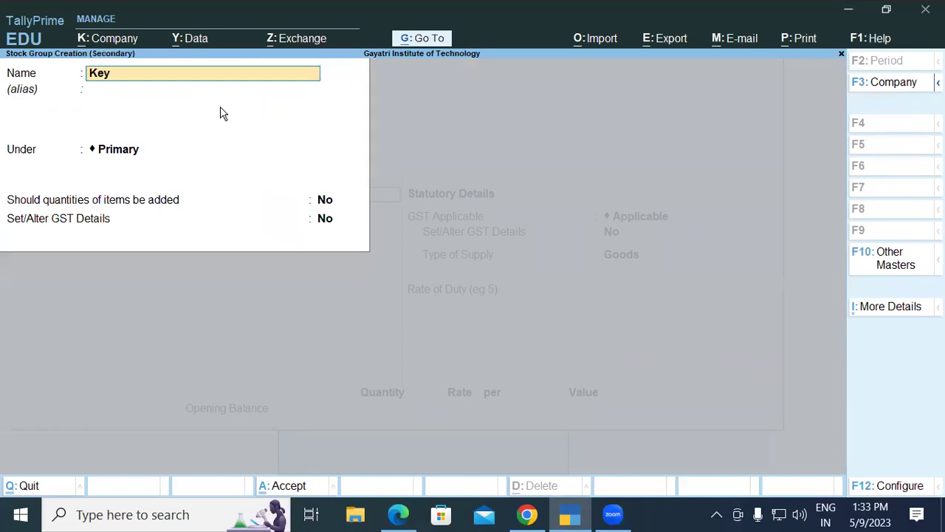
pyautogui.write('board')
pyautogui.press('Return')
pyautogui.press('Return')
pyautogui.press('Return')
pyautogui.press('Return')
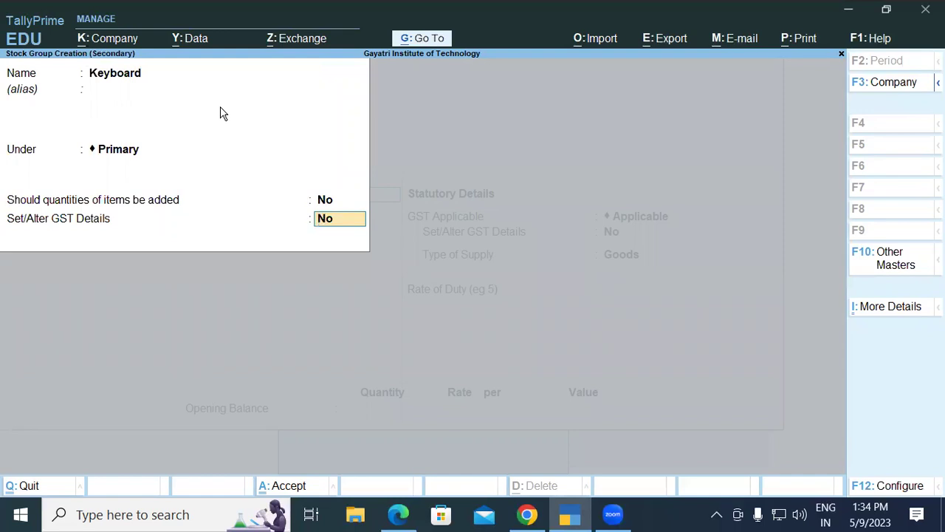
pyautogui.write('y')
pyautogui.press('Return')
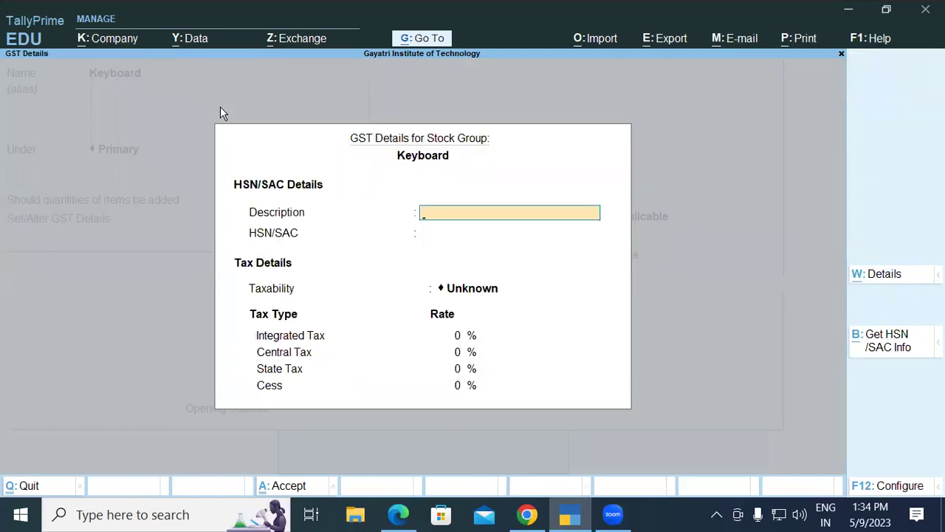
# Describe the group's GST details as Keyboard and fill in HSN code 847160, copied from the PDF guide's product list
pyautogui.write('Keyboard')
pyautogui.press('Return')
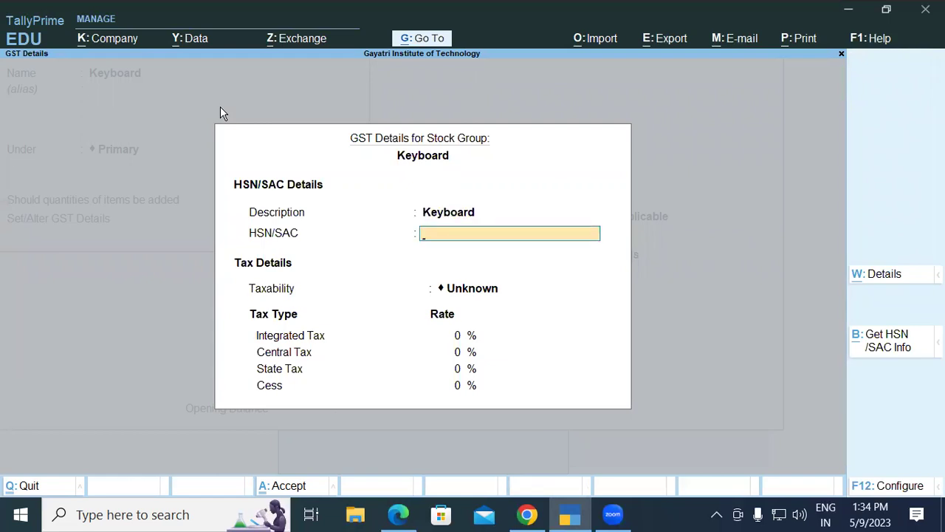
pyautogui.hotkey('alt', 'Tab')
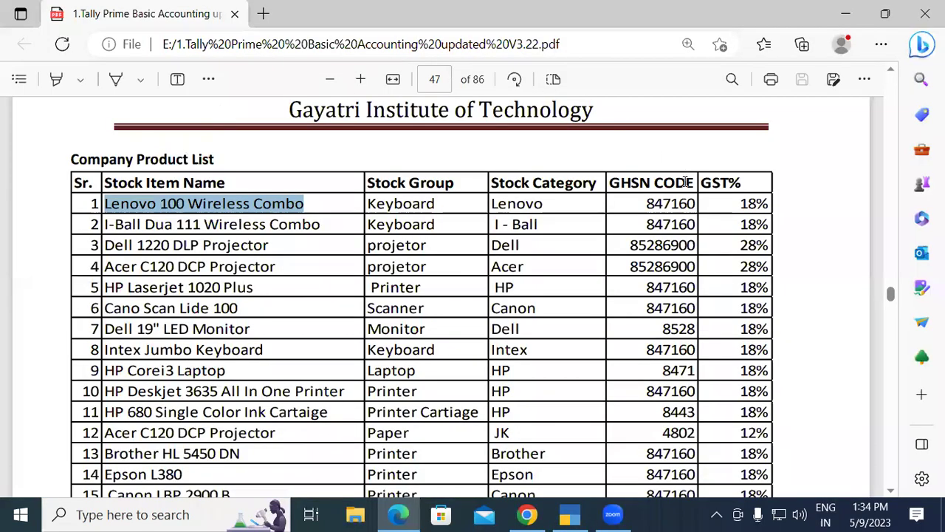
pyautogui.doubleClick(671, 207)
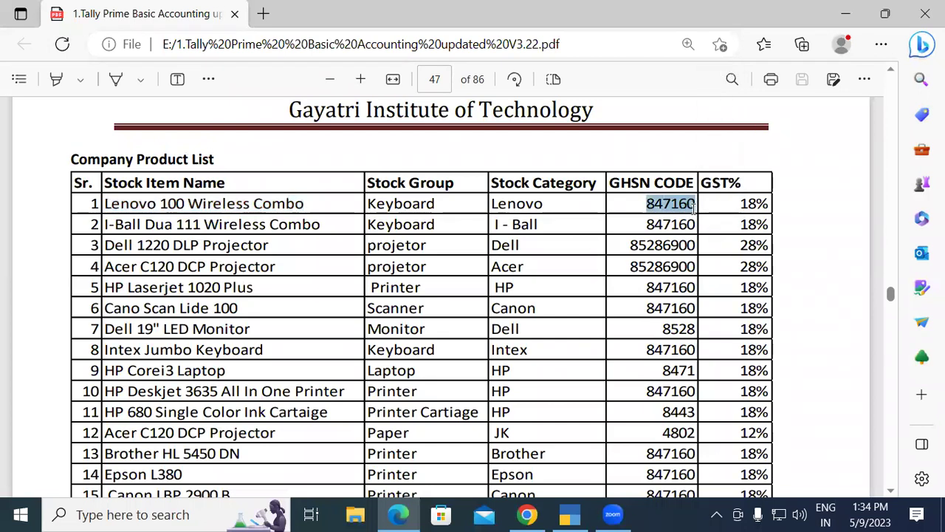
pyautogui.hotkey('alt', 'Tab')
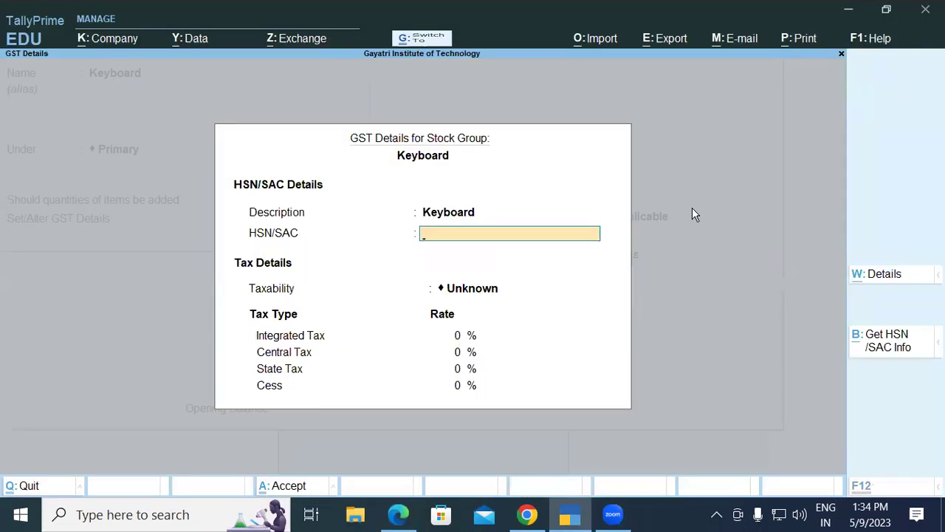
pyautogui.hotkey('ctrl', 'alt', 'v')
pyautogui.press('Return')
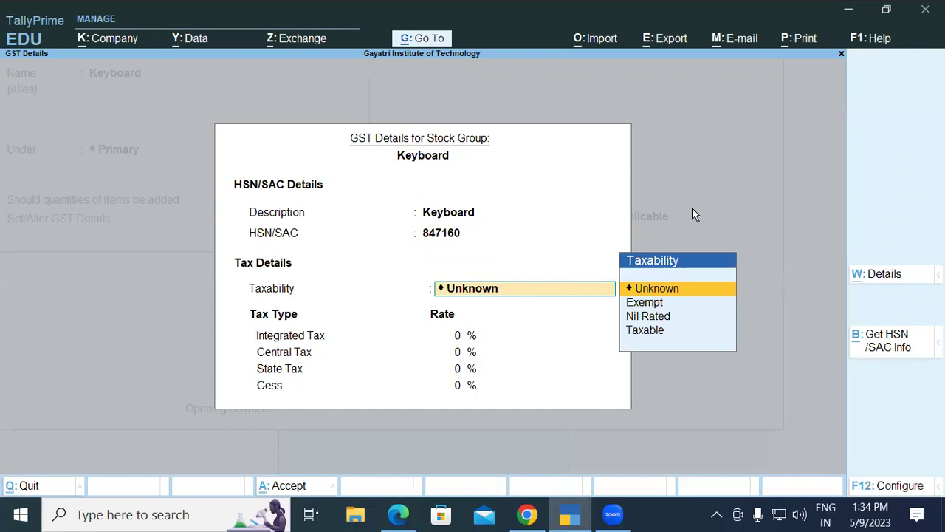
# Make the Keyboard group Taxable with 18% integrated tax and save the stock group
pyautogui.write('T')
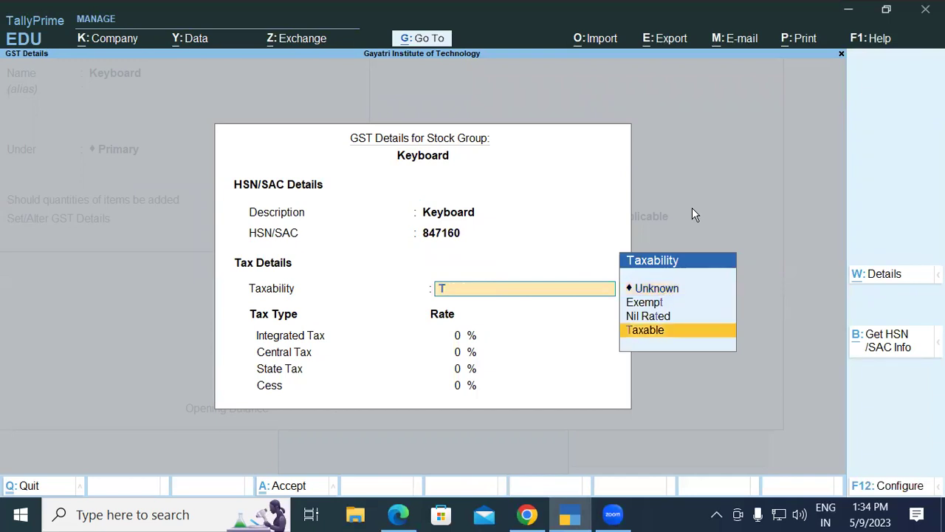
pyautogui.press('Return')
pyautogui.write('18')
pyautogui.press('Return')
pyautogui.press('Return')
pyautogui.press('Return')
pyautogui.press('Return')
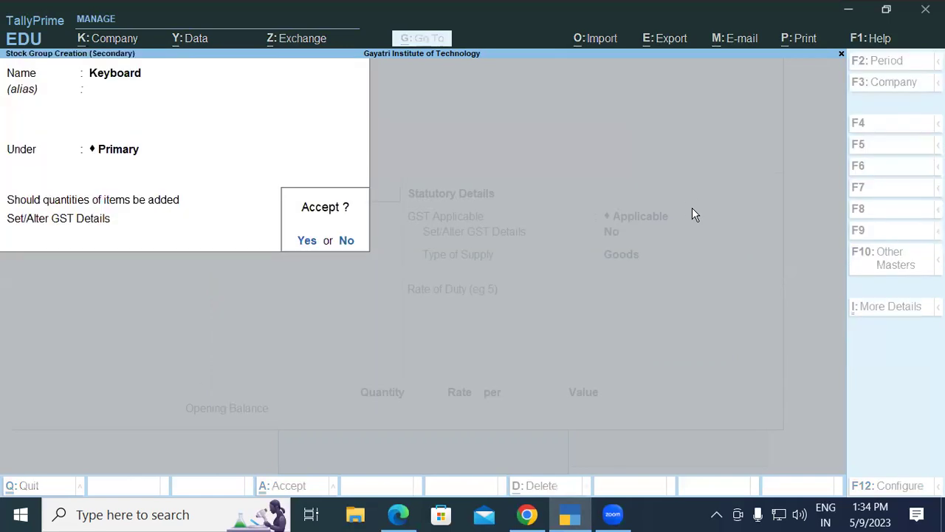
pyautogui.press('Return')
pyautogui.press('Return')
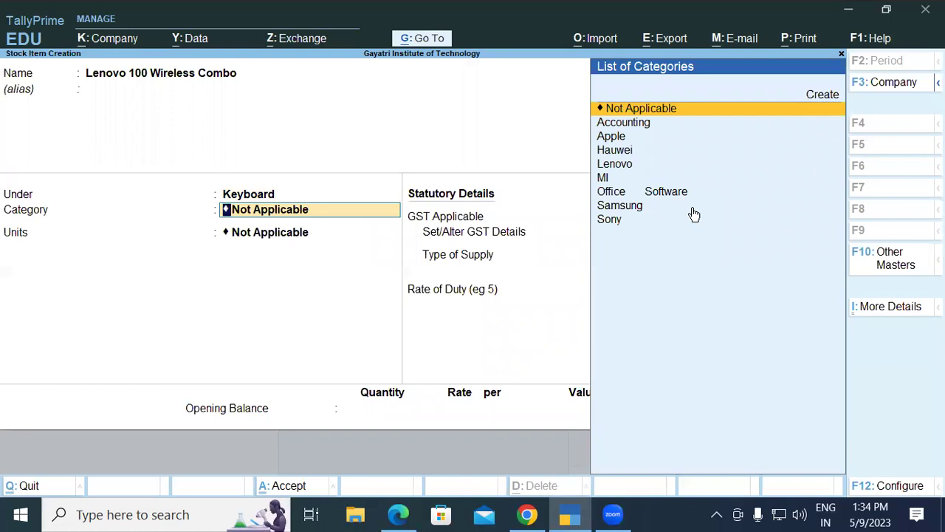
# Assign the stock item to the Lenovo category and set its units to pcs
pyautogui.press('Down')
pyautogui.press('Down')
pyautogui.press('Down')
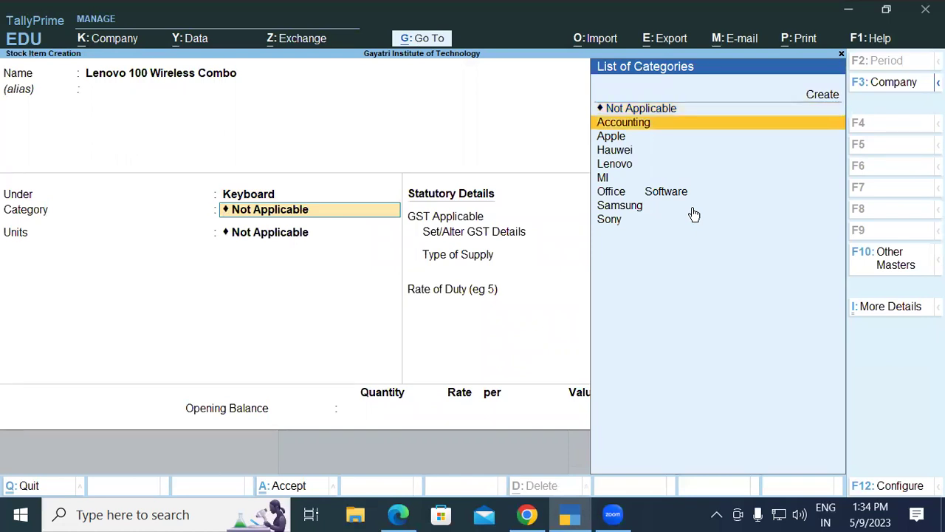
pyautogui.press('Down')
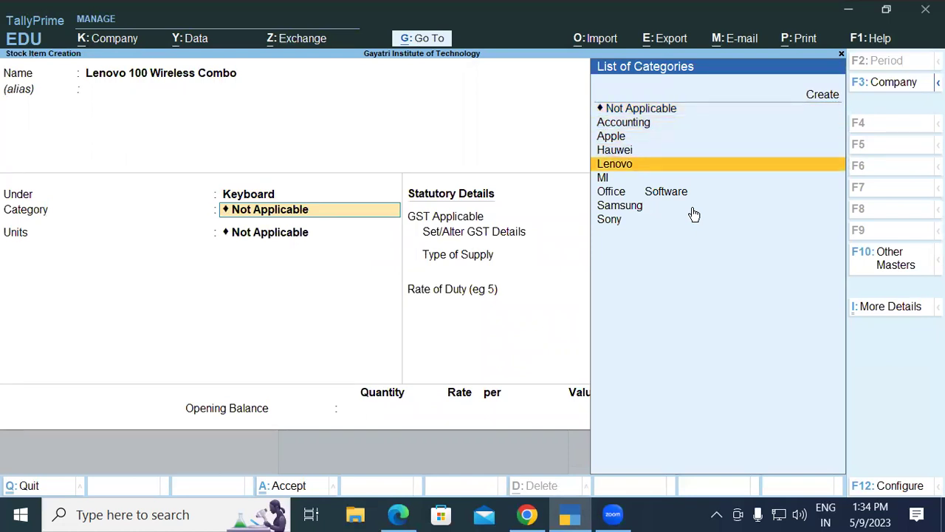
pyautogui.press('Return')
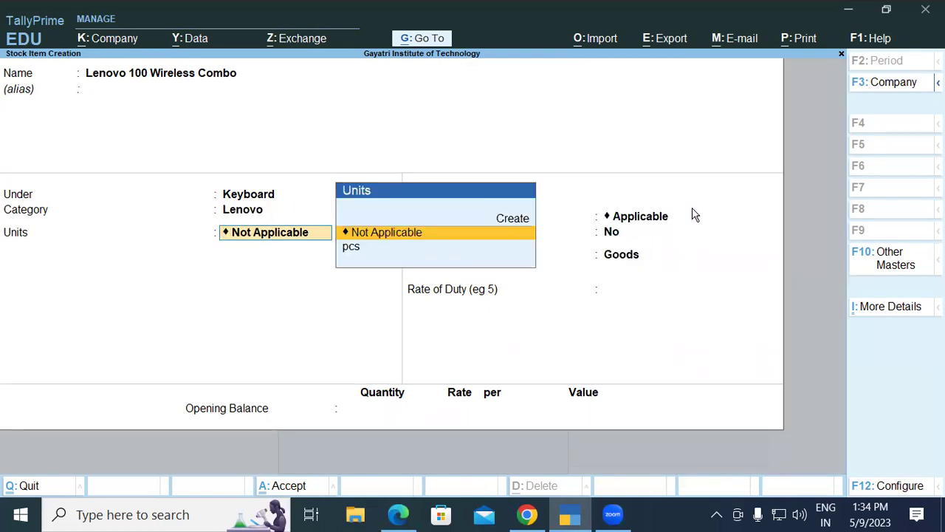
pyautogui.press('Down')
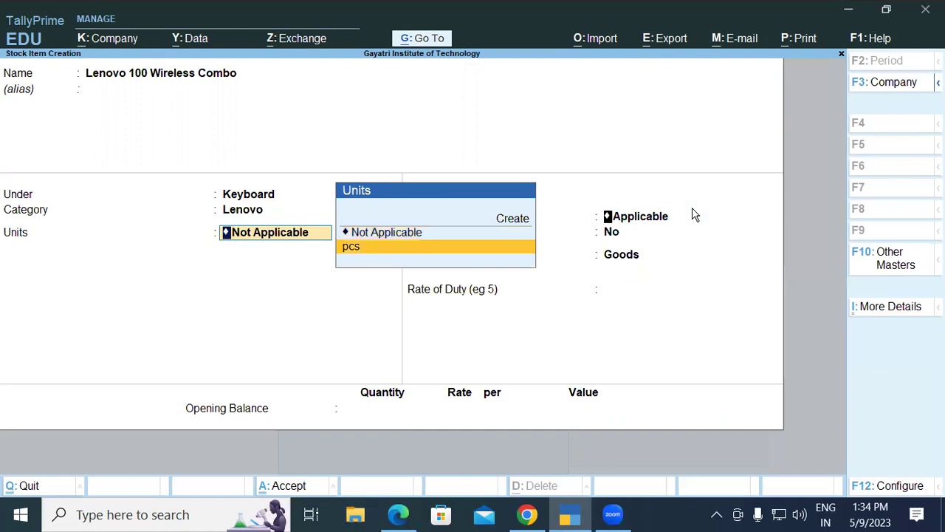
pyautogui.press('Return')
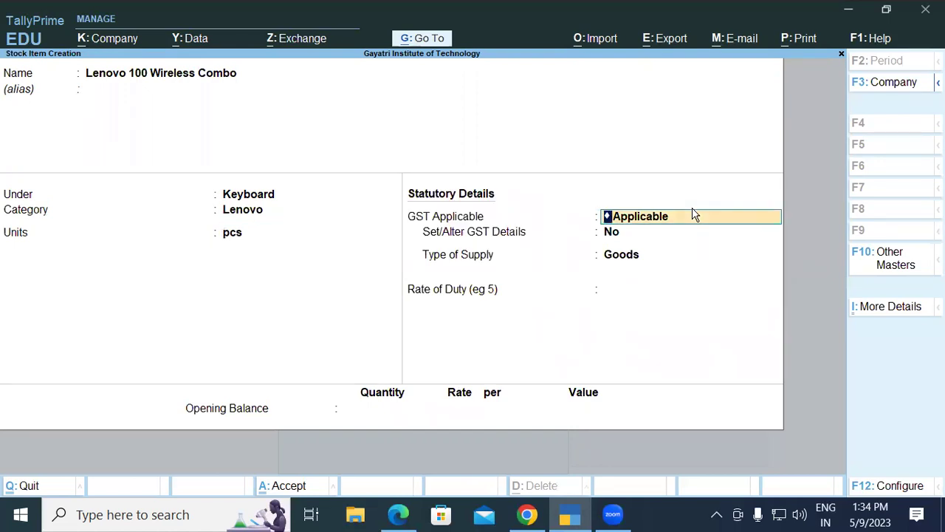
# Keep GST applicable with supply type Goods, enter no duty rate or opening balance, and save the Lenovo stock item
pyautogui.press('Return')
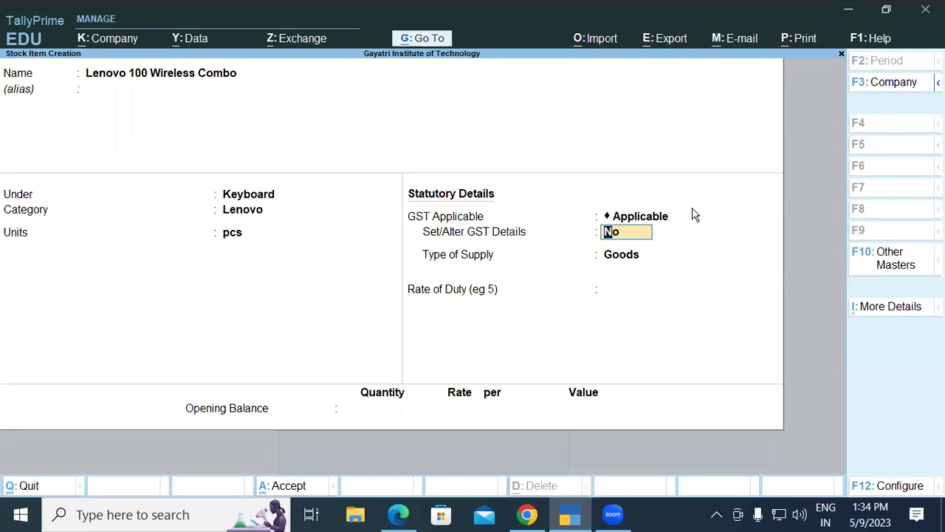
pyautogui.press('Return')
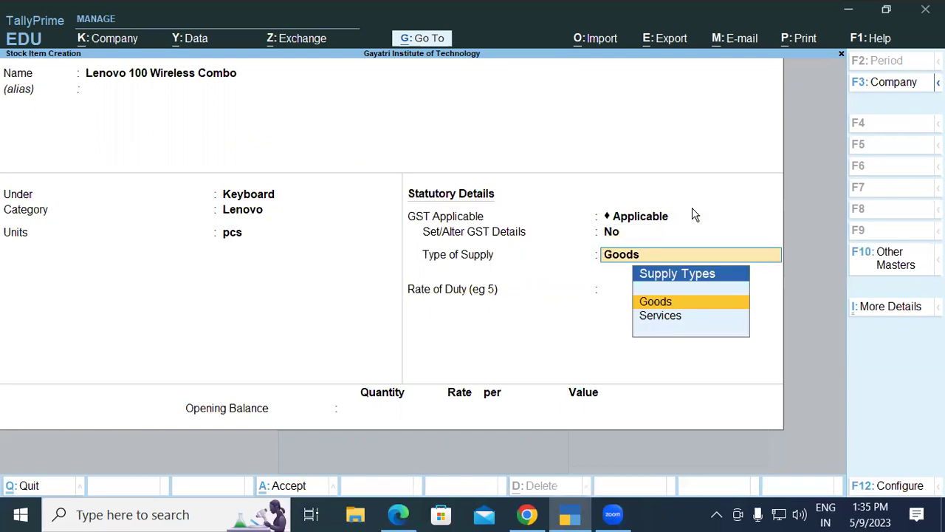
pyautogui.press('Return')
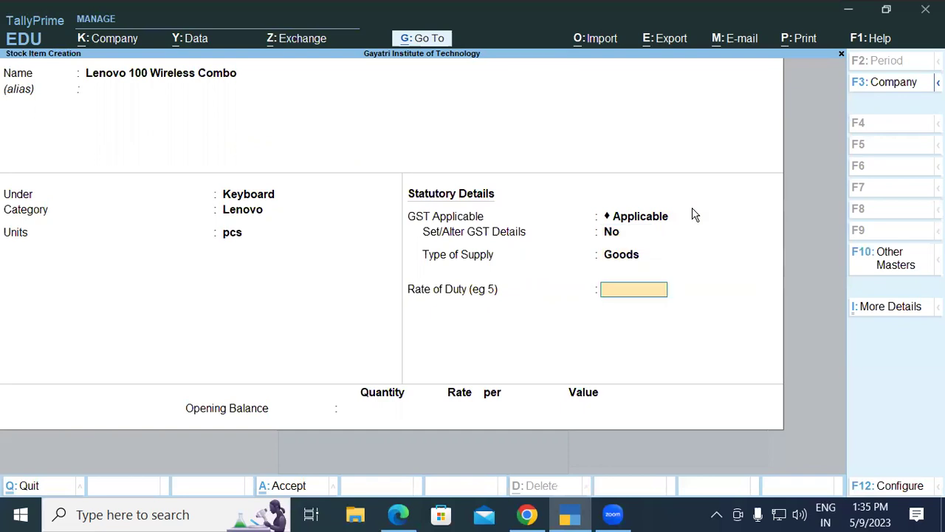
pyautogui.press('Return')
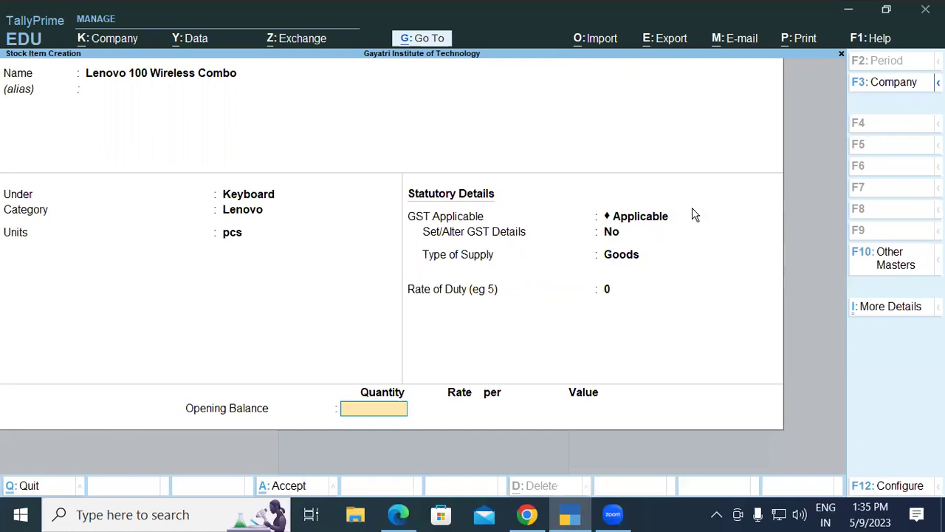
pyautogui.press('Return')
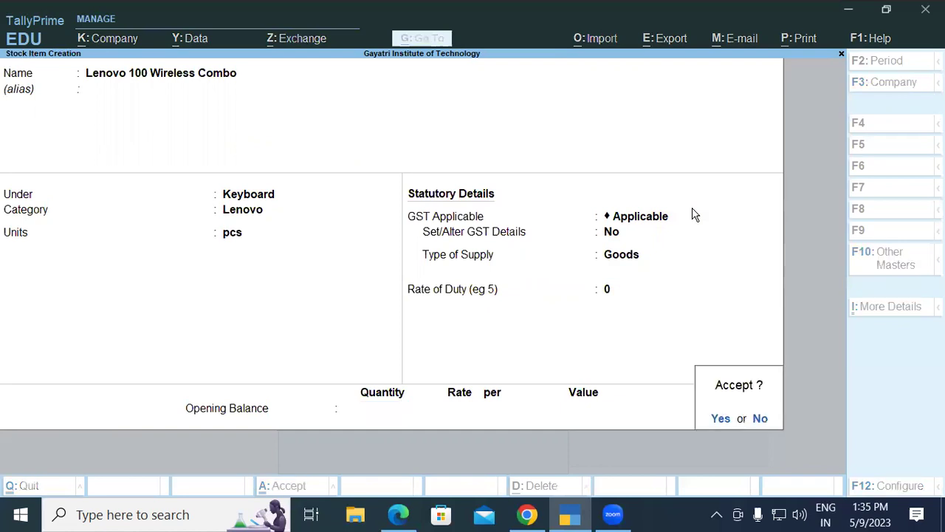
pyautogui.press('Return')
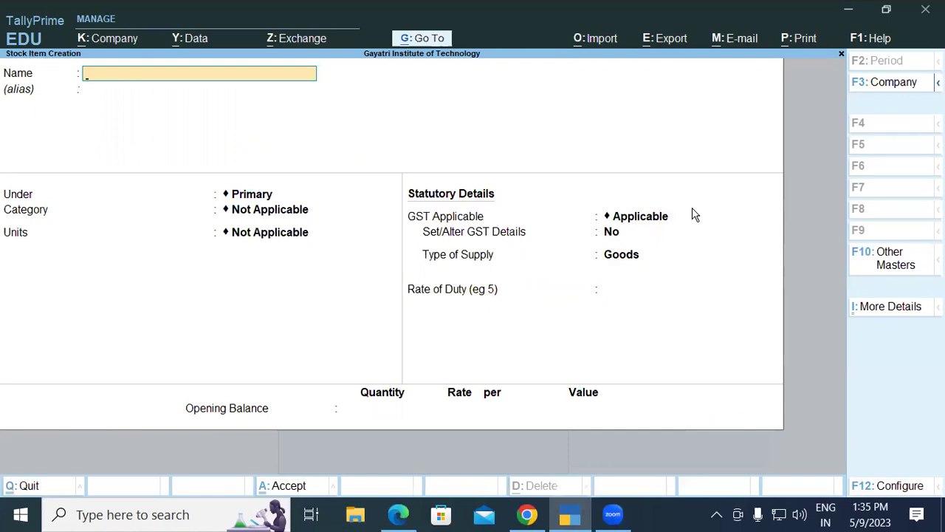
# Copy the name Dell 1220 DLP Projector from the PDF guide and use it as the next stock item's name in TallyPrime
pyautogui.hotkey('alt', 'Tab')
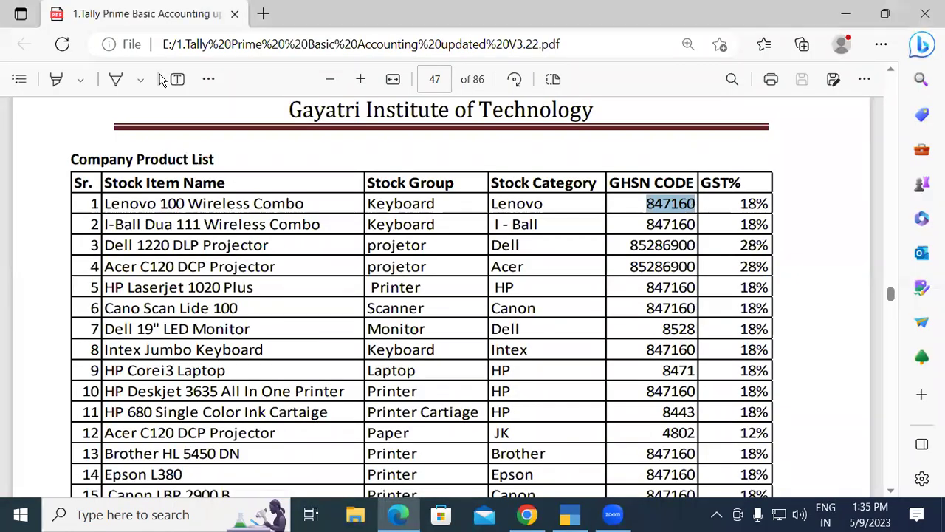
pyautogui.moveTo(106, 245); pyautogui.dragTo(272, 246)
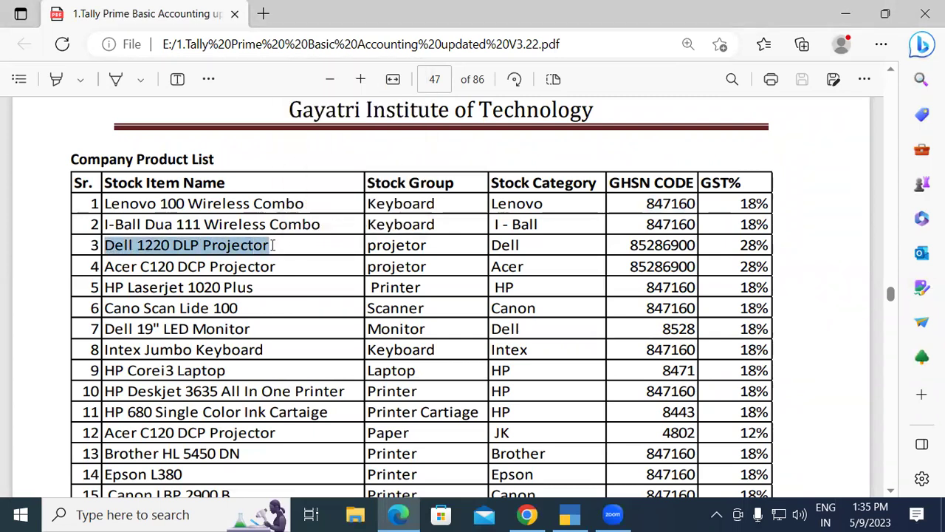
pyautogui.hotkey('ctrl', 'c')
pyautogui.hotkey('alt', 'Tab')
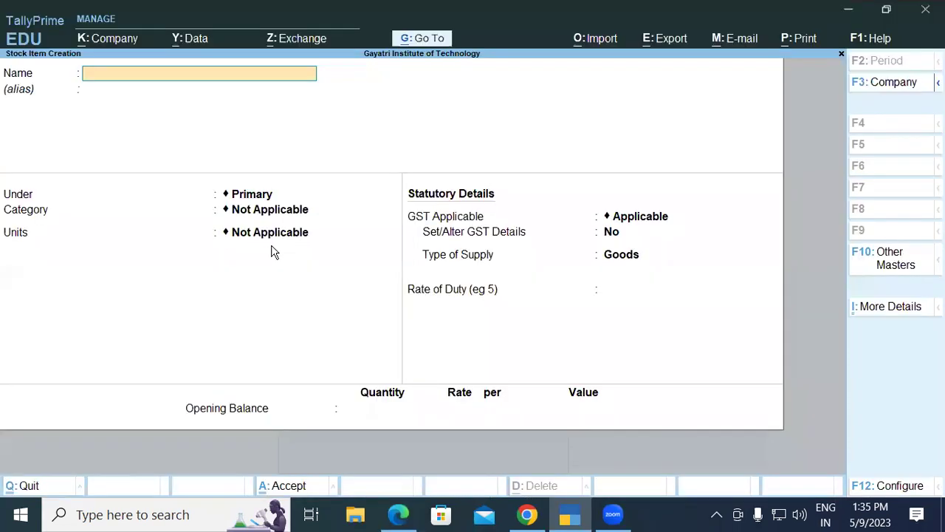
pyautogui.hotkey('ctrl', 'alt', 'v')
pyautogui.press('Return')
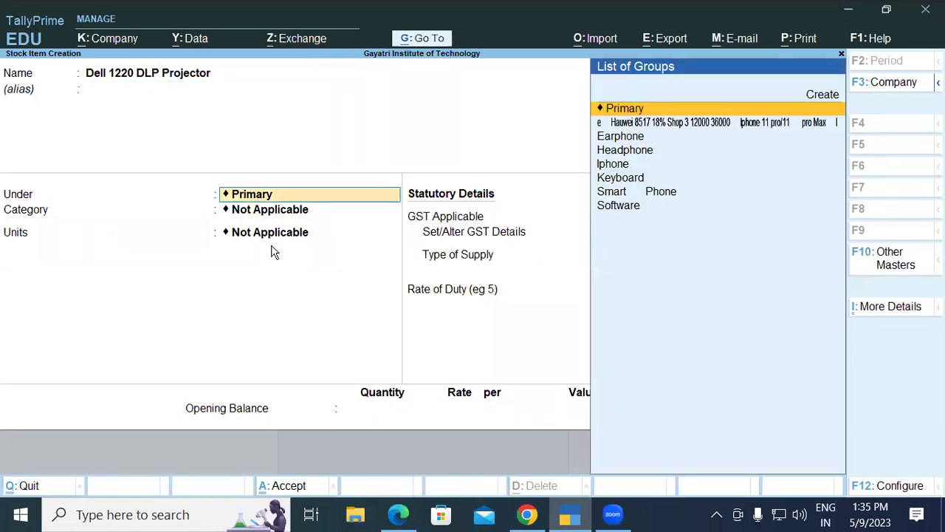
# Create a stock group named Projector under Primary, without adding up the quantities of its items
pyautogui.hotkey('alt', 'c')
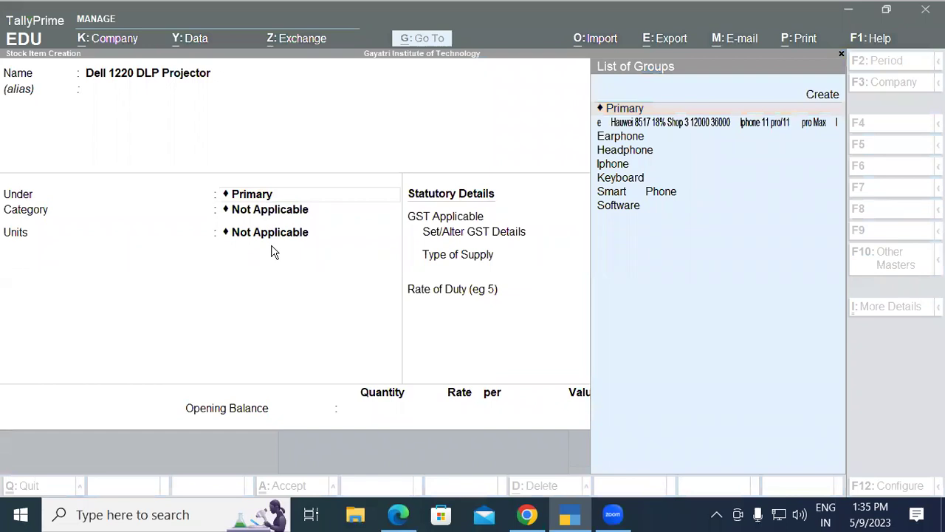
pyautogui.click(337, 14)
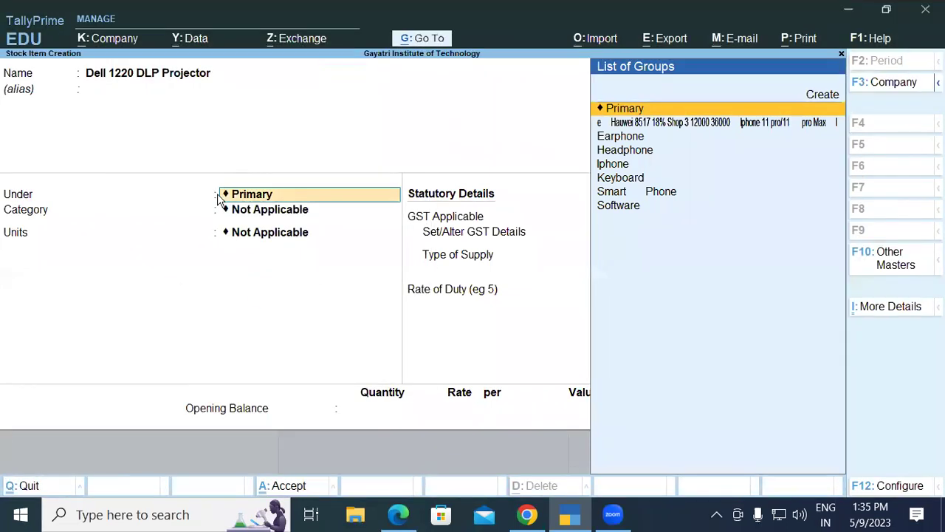
pyautogui.hotkey('alt', 'c')
pyautogui.write('P')
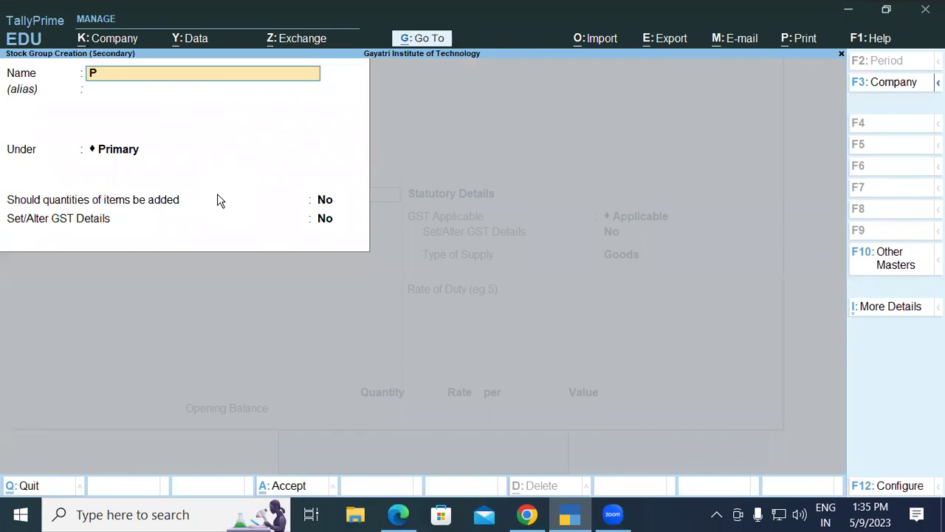
pyautogui.write('rojector')
pyautogui.press('Return')
pyautogui.press('Return')
pyautogui.press('Return')
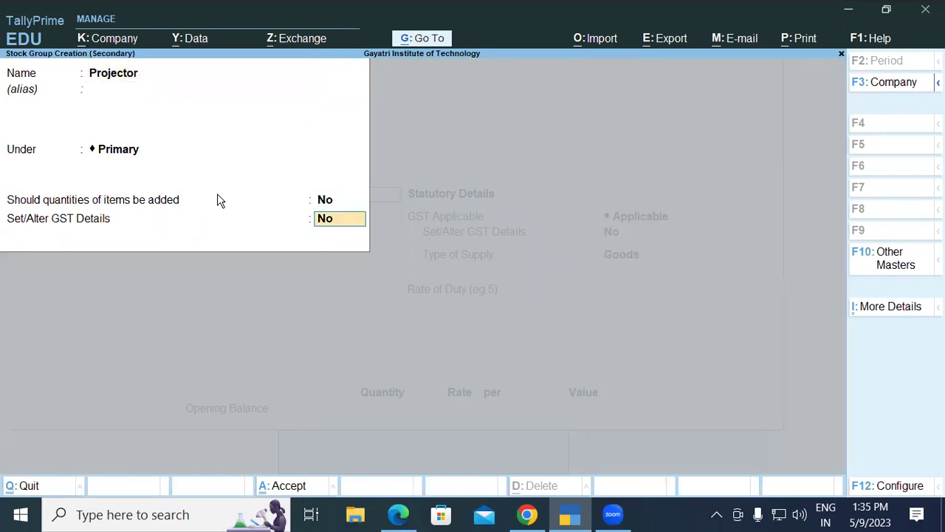
# Enable GST details for the Projector stock group and enter Projector as the HSN/SAC description
pyautogui.write('y')
pyautogui.press('Return')
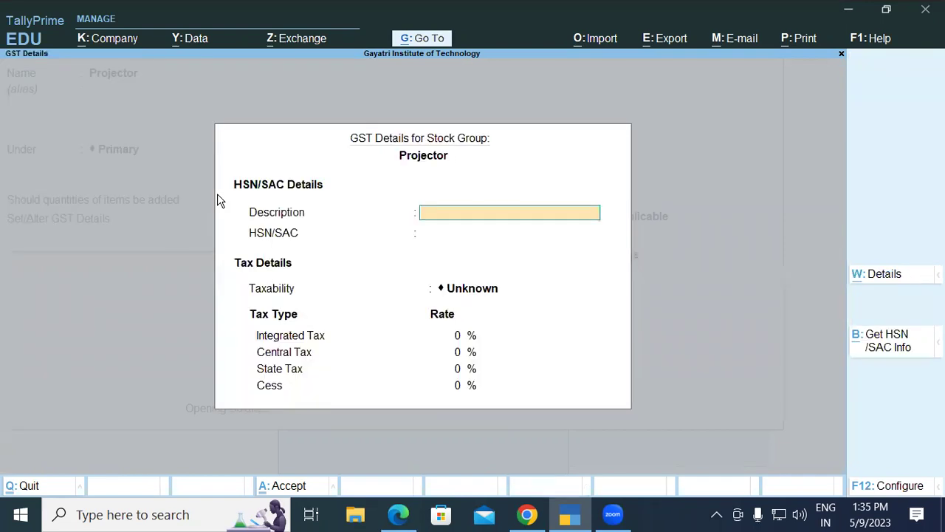
pyautogui.write('Projector')
pyautogui.press('Return')
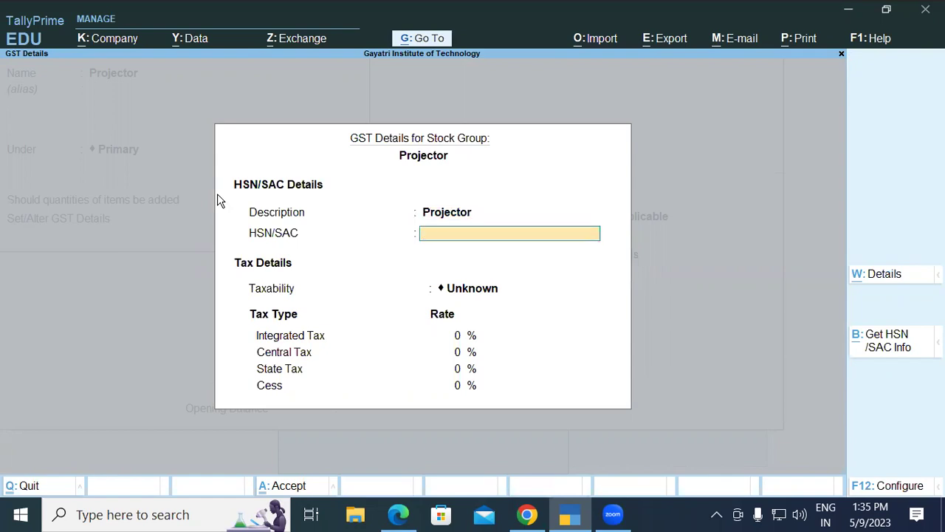
pyautogui.press('super+c')
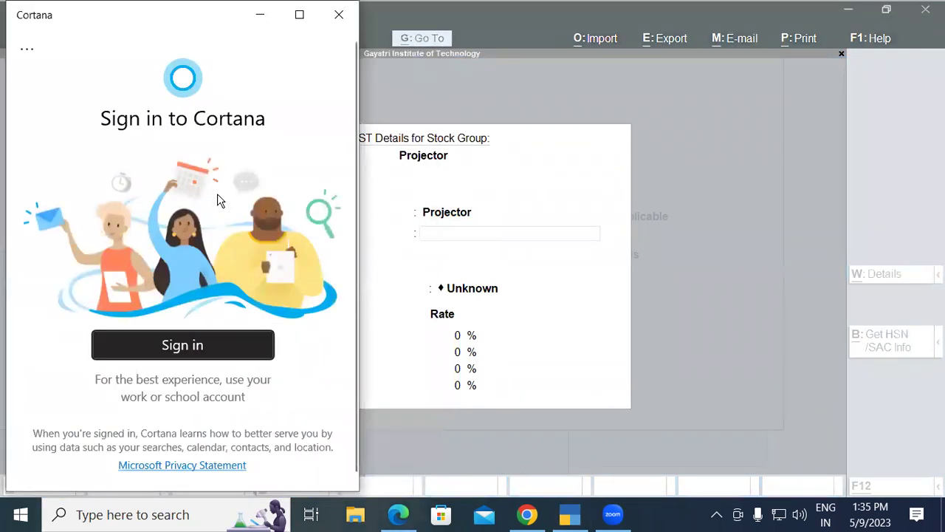
pyautogui.click(339, 15)
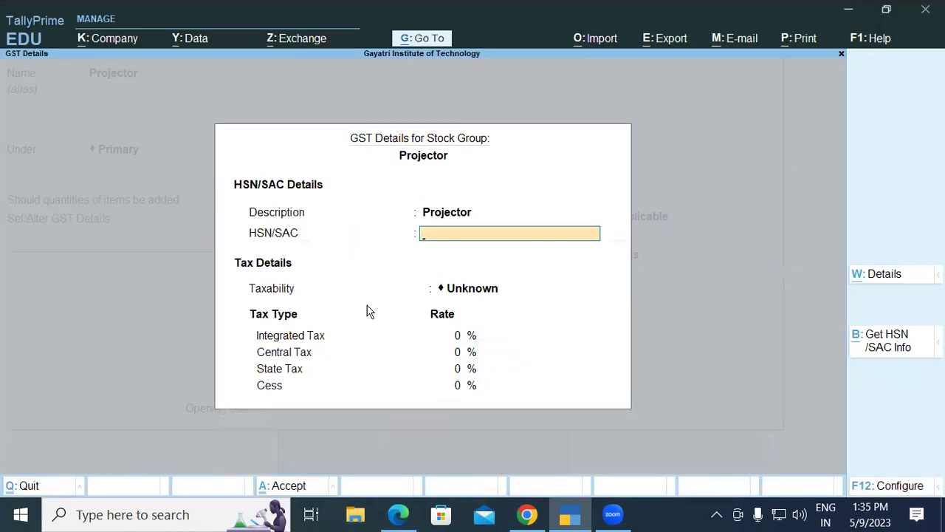
pyautogui.press('super+c')
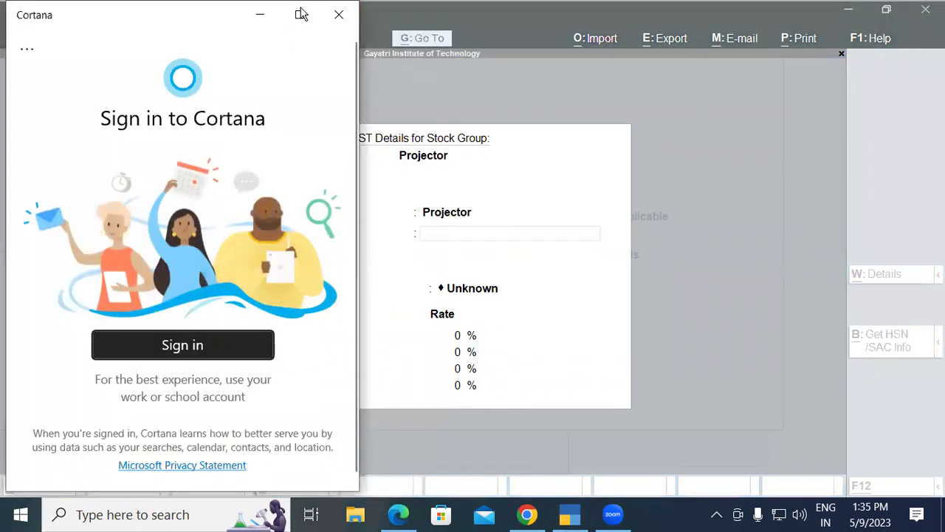
pyautogui.click(339, 14)
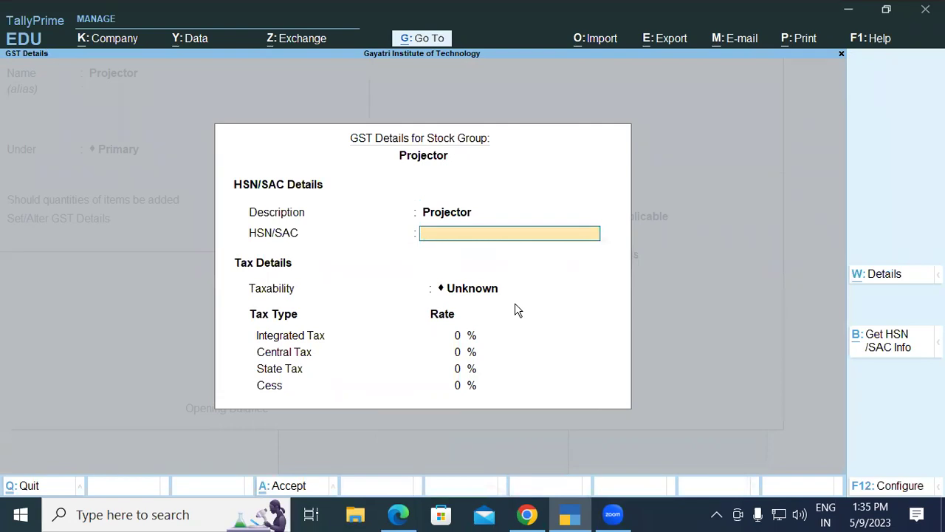
pyautogui.press('super+c')
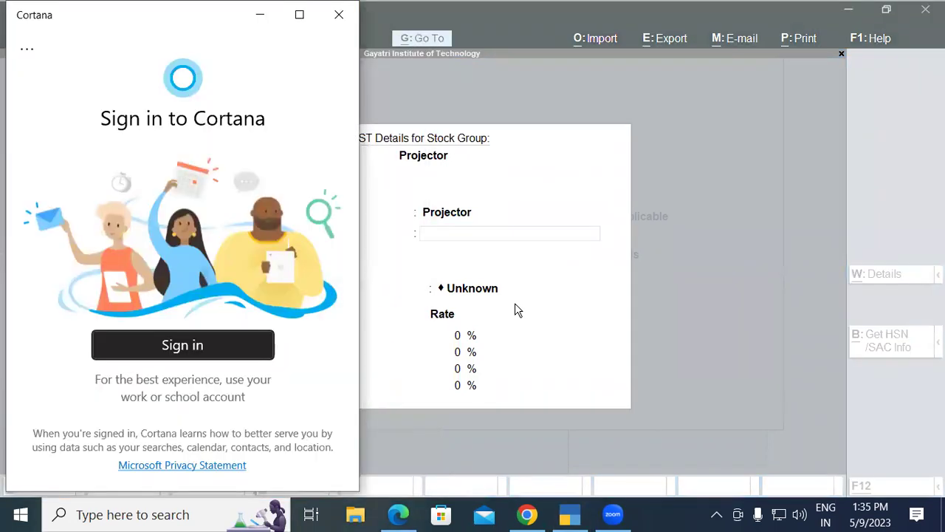
pyautogui.click(336, 17)
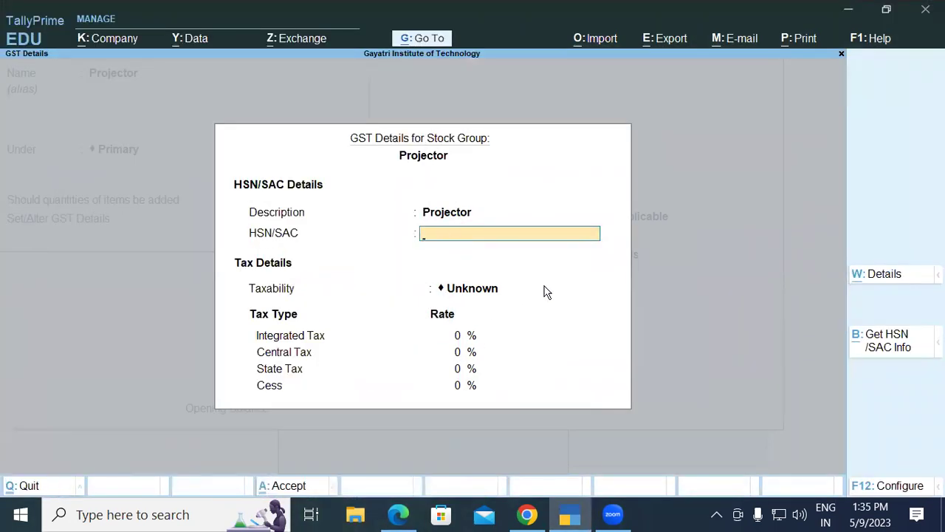
pyautogui.click(544, 290)
pyautogui.press('super+c')
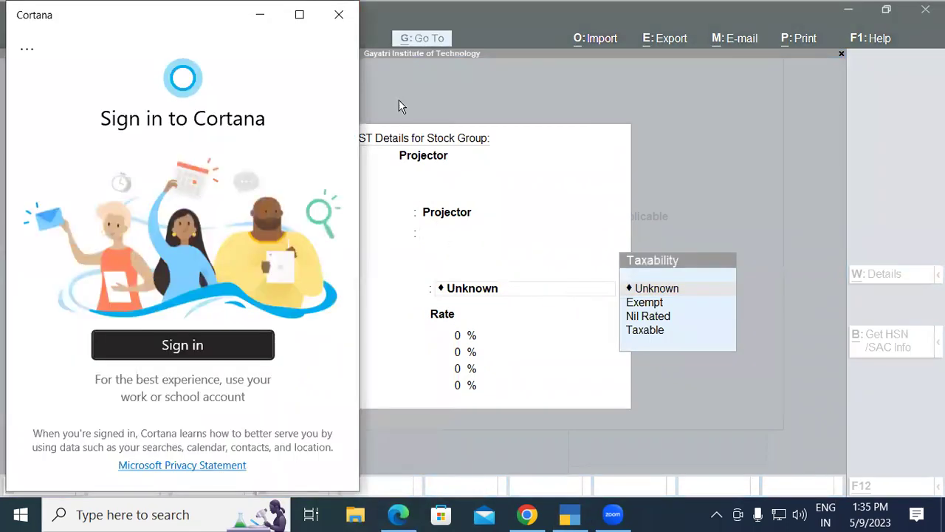
pyautogui.click(336, 15)
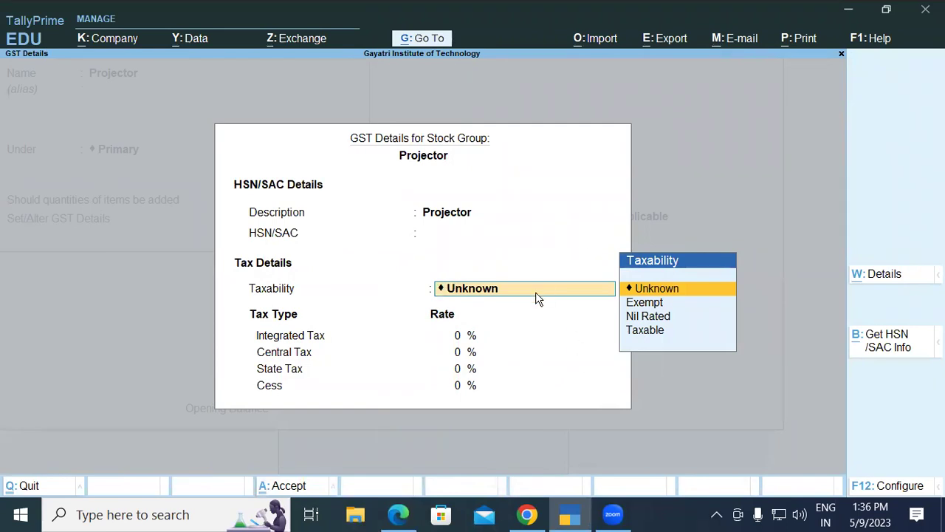
# Set the Projector group's taxability to Taxable
pyautogui.press('Down')
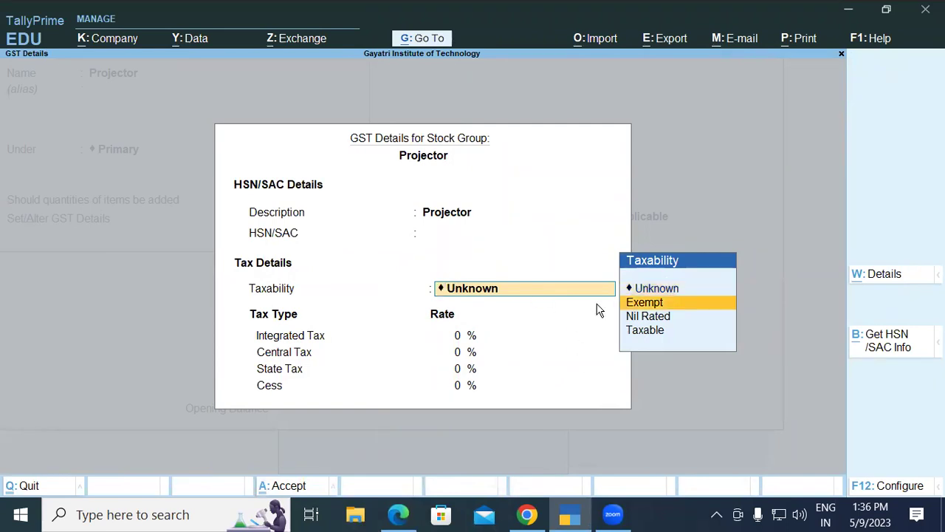
pyautogui.press('Down')
pyautogui.press('Down')
pyautogui.press('Return')
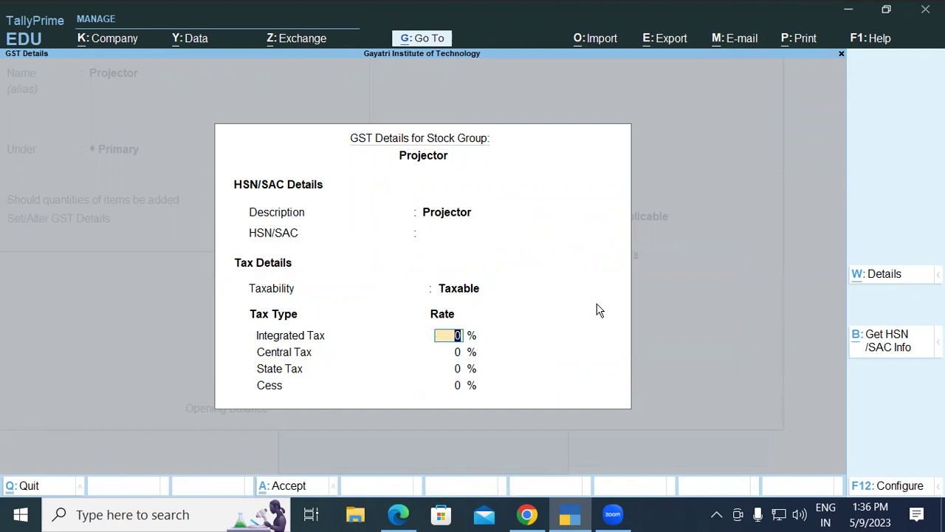
# Set the integrated tax rate to 28%, leave cess at 0%, and save the Projector stock group
pyautogui.write('1')
pyautogui.write('2')
pyautogui.press('Return')
pyautogui.press('Up')
pyautogui.write('28')
pyautogui.press('Return')
pyautogui.press('Return')
pyautogui.press('Return')
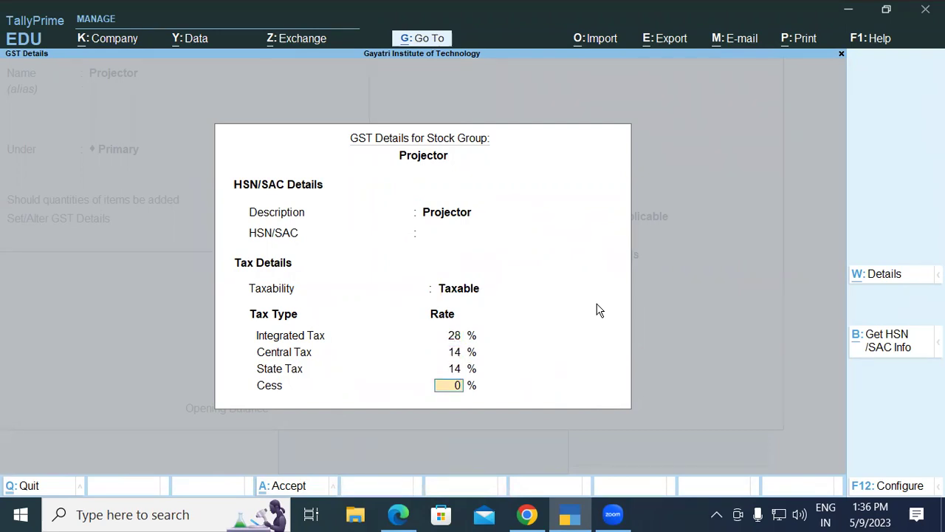
pyautogui.press('Return')
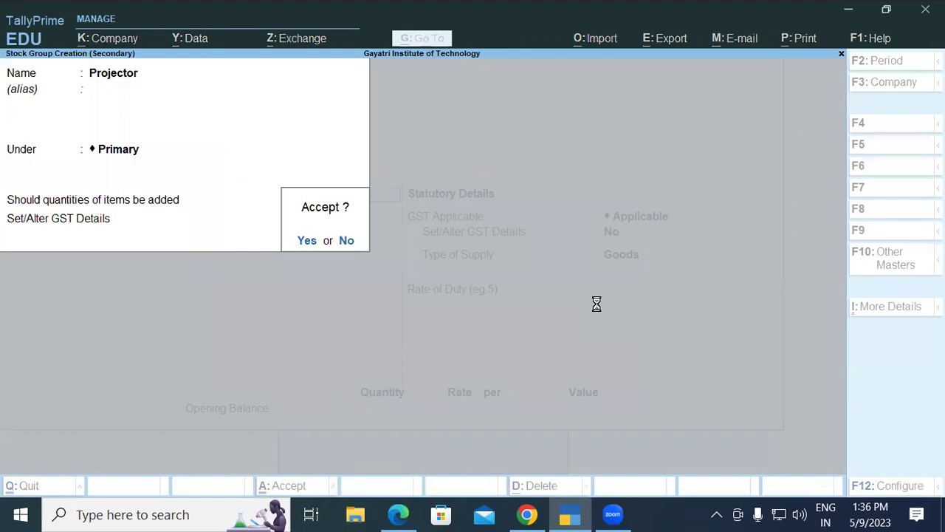
pyautogui.press('Return')
pyautogui.press('Return')
# Copy the HSN code 85286900 of the Dell 1220 DLP Projector from the PDF guide and return to the item's group selection in TallyPrime
pyautogui.hotkey('alt', 'Tab')
pyautogui.hotkey('alt', 'Tab')
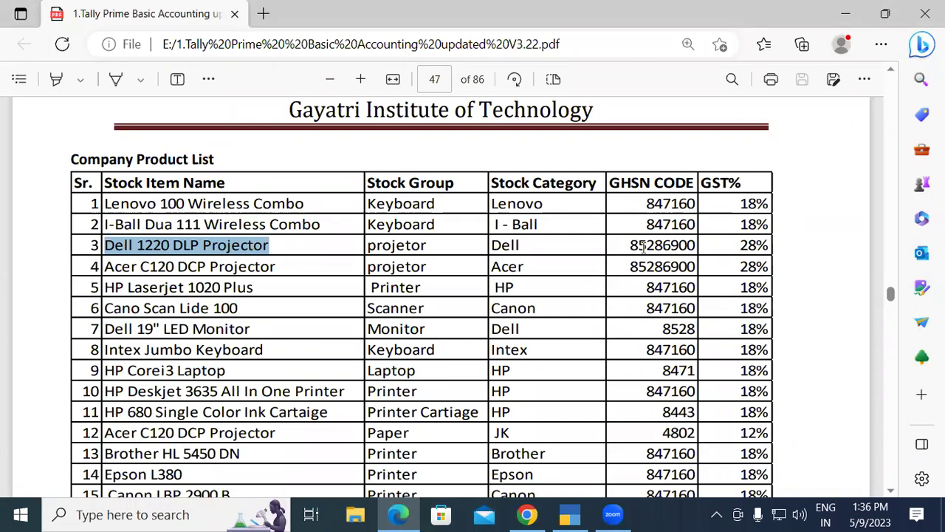
pyautogui.moveTo(630, 245); pyautogui.dragTo(695, 245)
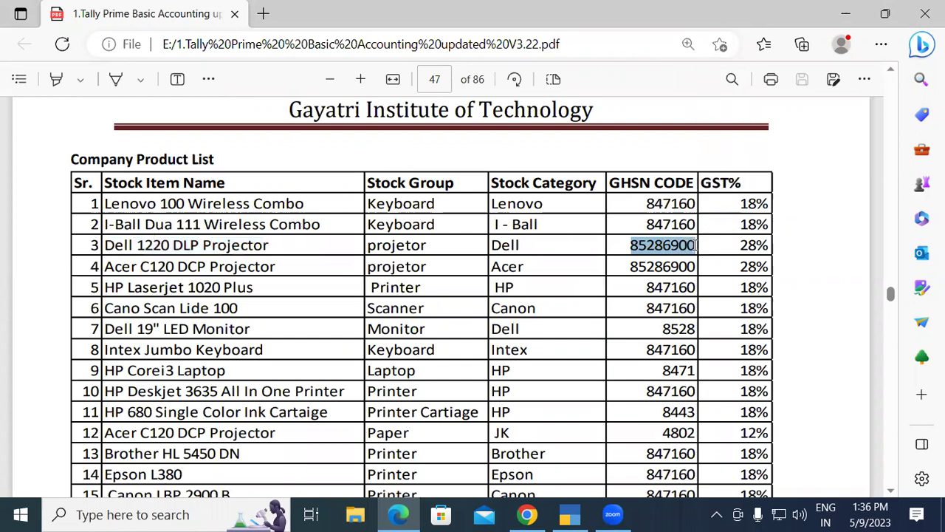
pyautogui.hotkey('alt', 'Tab')
pyautogui.hotkey('shift', 'Tab')
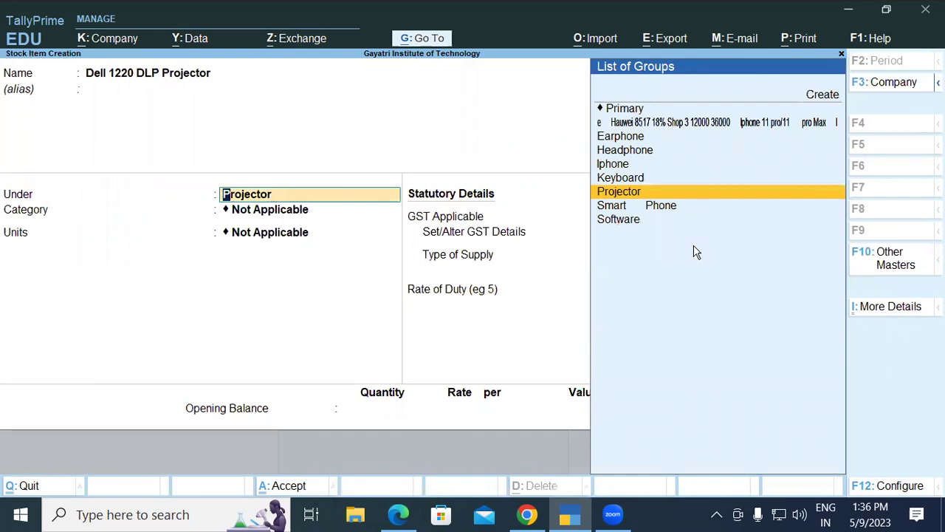
# Reopen the Projector stock group for alteration and enter its GST details up to the HSN/SAC entry
pyautogui.press('ctrl')
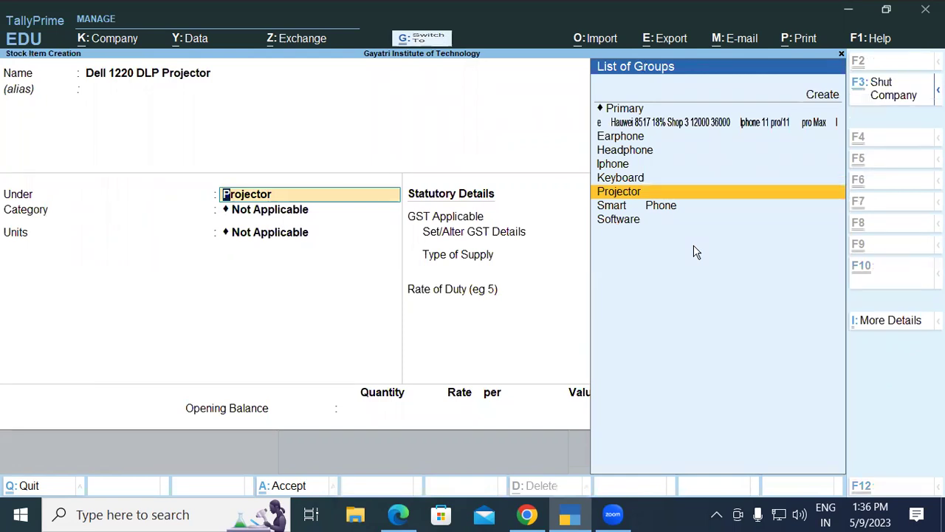
pyautogui.hotkey('ctrl', 'Return')
pyautogui.press('Return')
pyautogui.press('Return')
pyautogui.press('Return')
pyautogui.write('y')
pyautogui.press('Return')
pyautogui.press('Return')
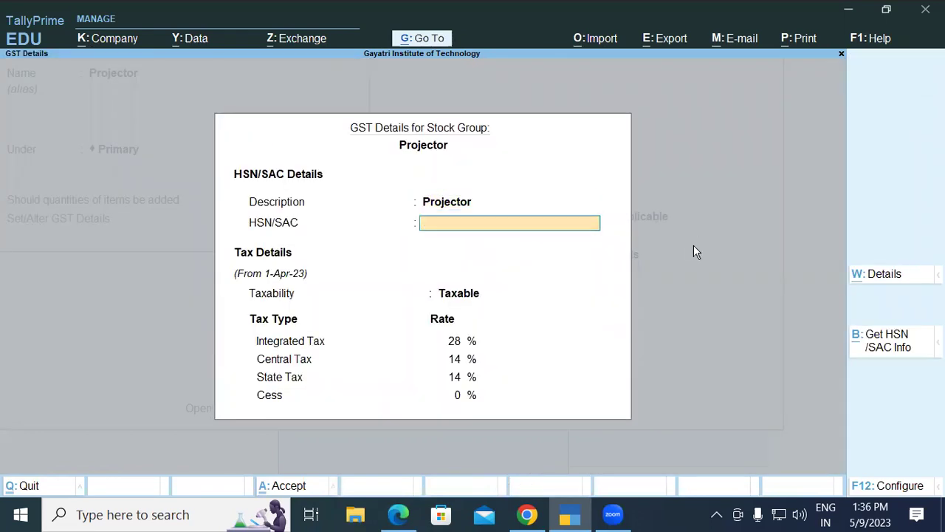
# Set the HSN/SAC to 85286900, keep the tax rates with applicability from 1-Apr-23, and save the altered Projector group
pyautogui.write('85286900')
pyautogui.press('Return')
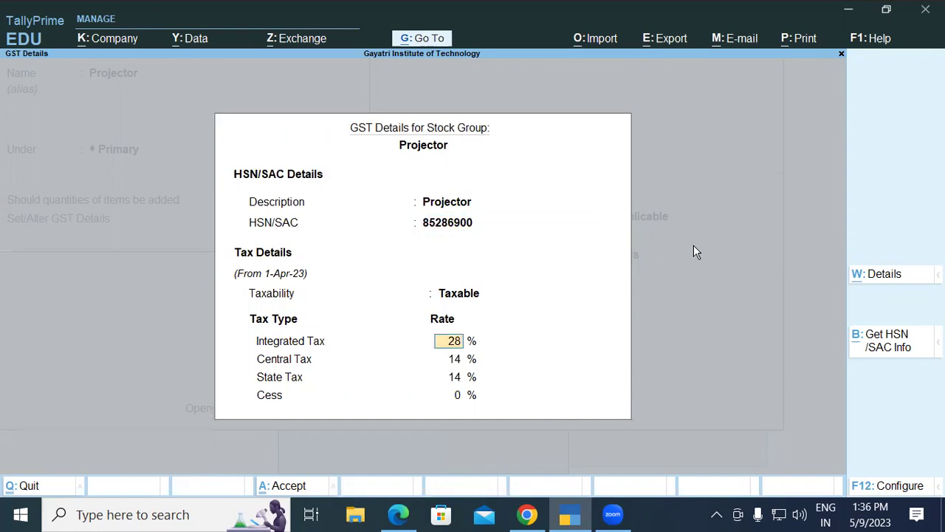
pyautogui.press('Return')
pyautogui.press('Return')
pyautogui.press('Return')
pyautogui.press('Return')
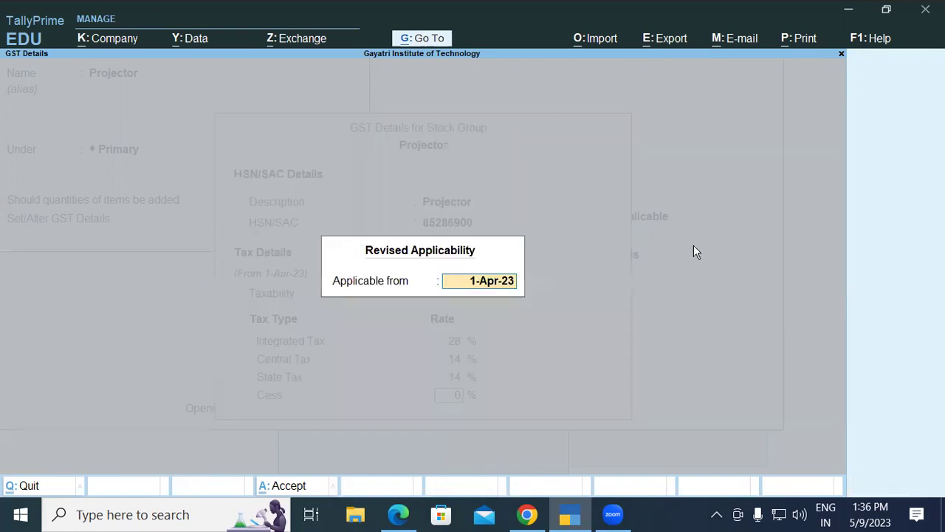
pyautogui.press('Return')
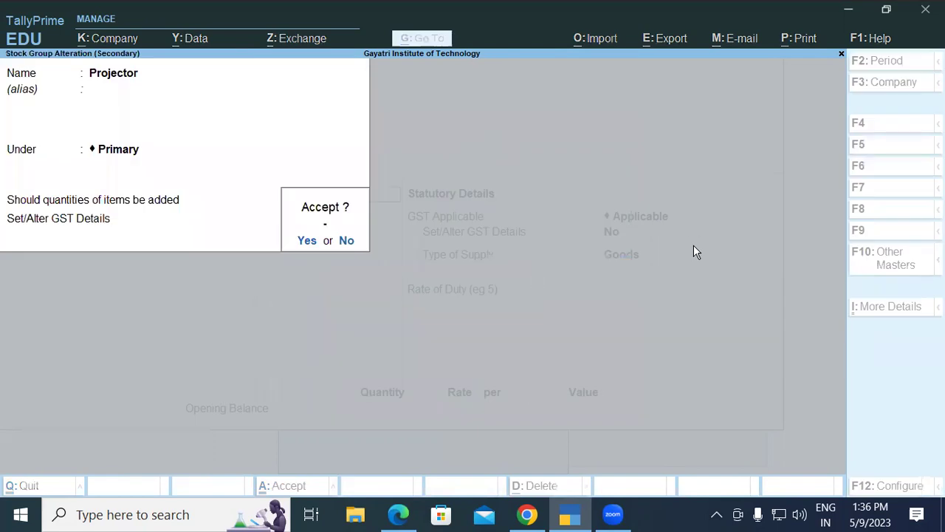
pyautogui.press('Return')
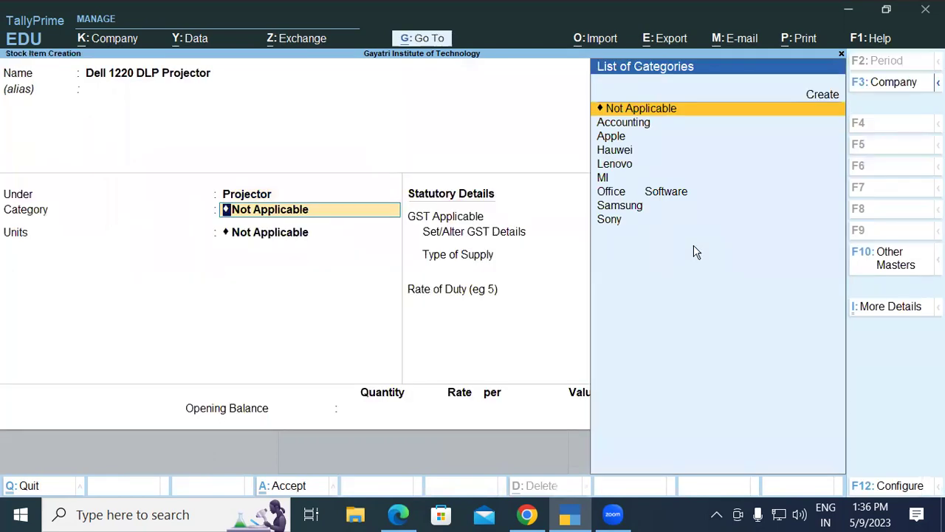
# Create a stock category named Dell under Primary and assign it to the stock item
pyautogui.write('d')
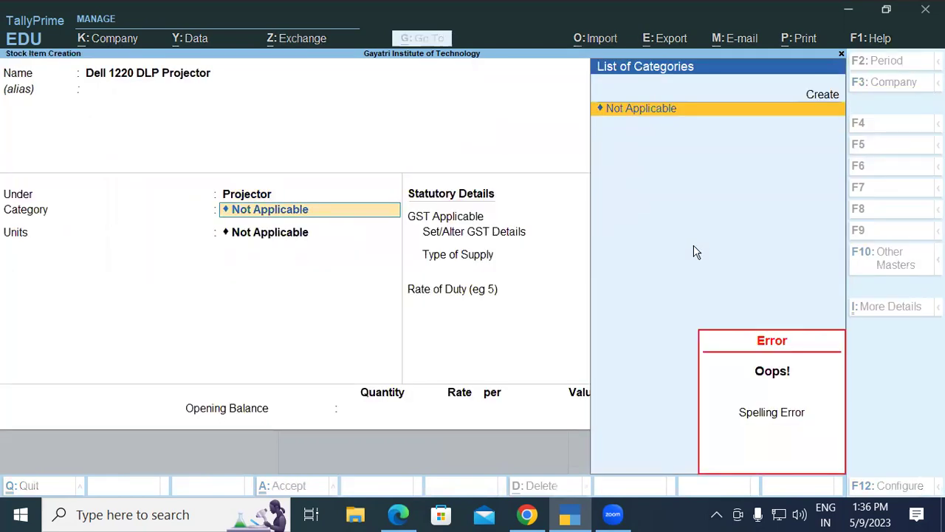
pyautogui.hotkey('alt', 'c')
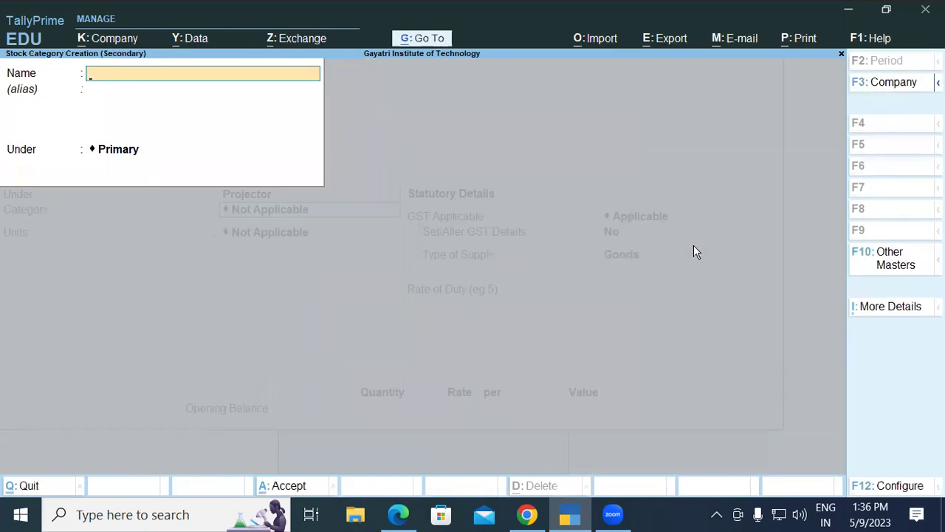
pyautogui.write('Del')
pyautogui.press('Return')
pyautogui.press('Return')
pyautogui.press('Return')
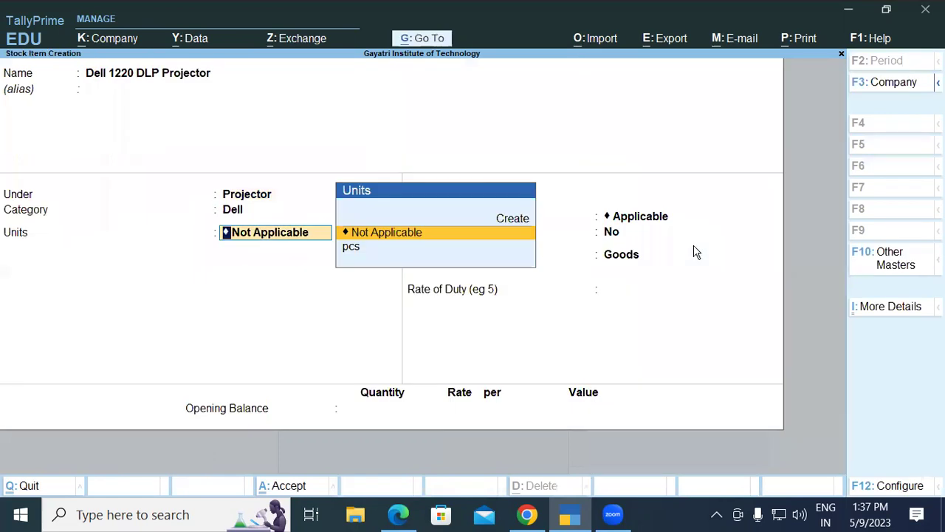
# Set the units to pcs, keep GST applicable for Goods with no duty rate, and save the Dell 1220 DLP Projector item
pyautogui.press('Down')
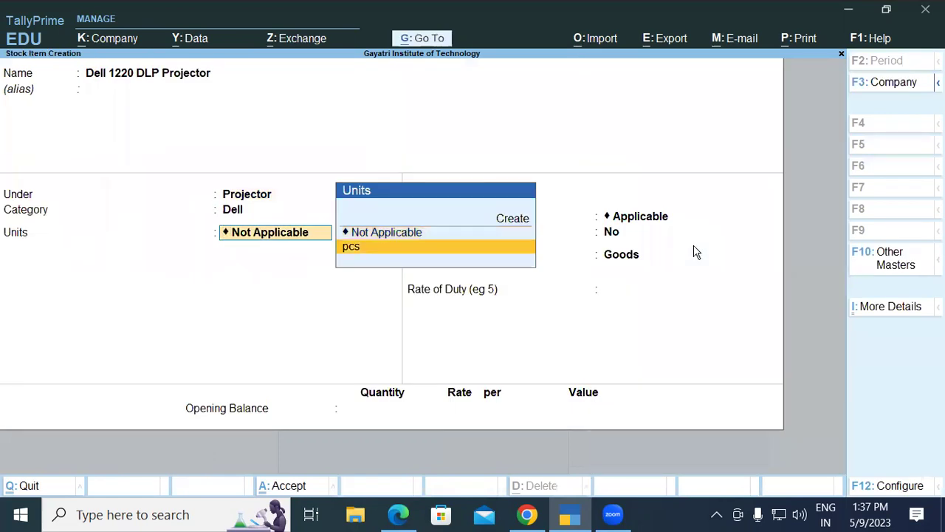
pyautogui.press('Return')
pyautogui.press('Return')
pyautogui.press('Return')
pyautogui.press('Return')
pyautogui.press('Return')
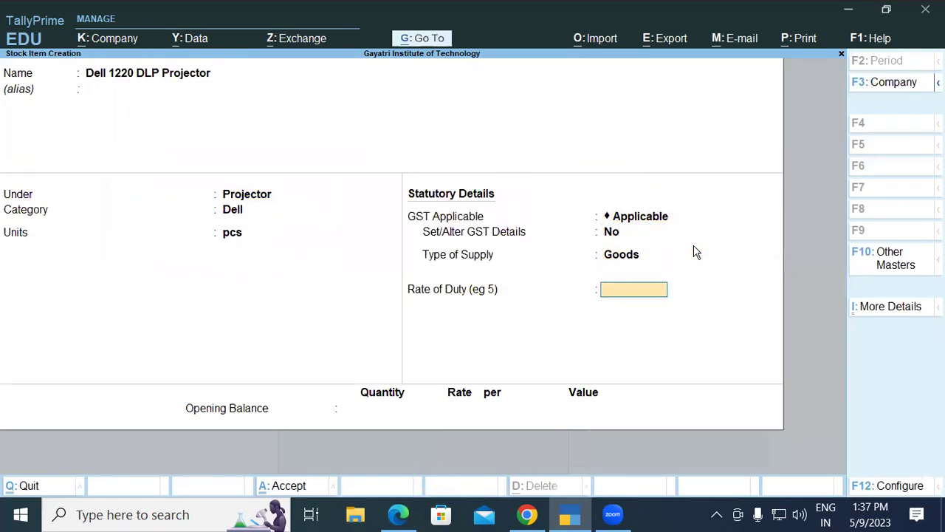
pyautogui.press('Return')
pyautogui.press('Return')
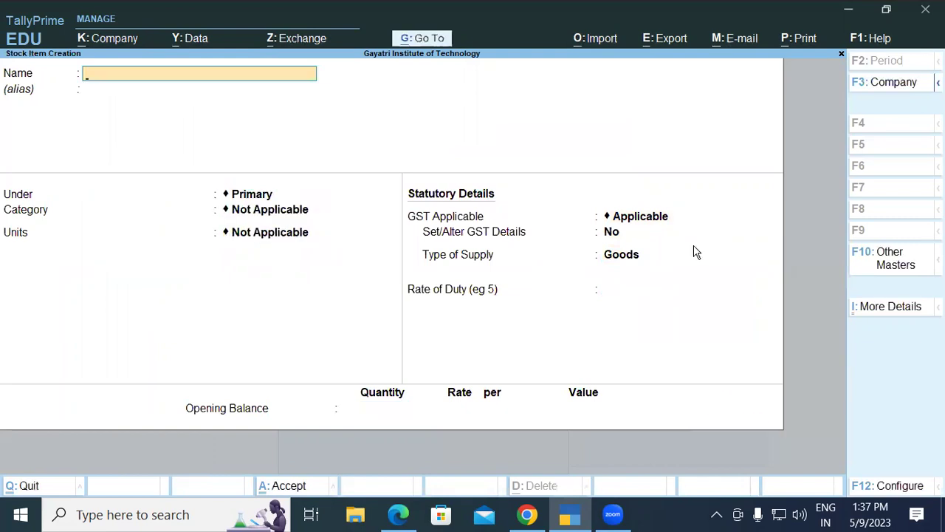
# Copy the name Dell 19" LED Monitor from the PDF's Company Product List into the new stock item's name in TallyPrime
pyautogui.hotkey('alt', 'Tab')
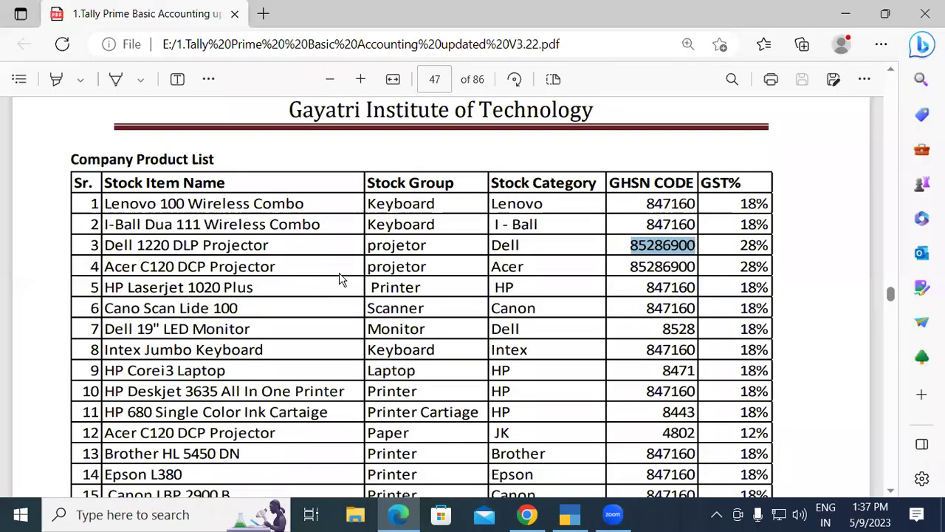
pyautogui.click(890, 491)
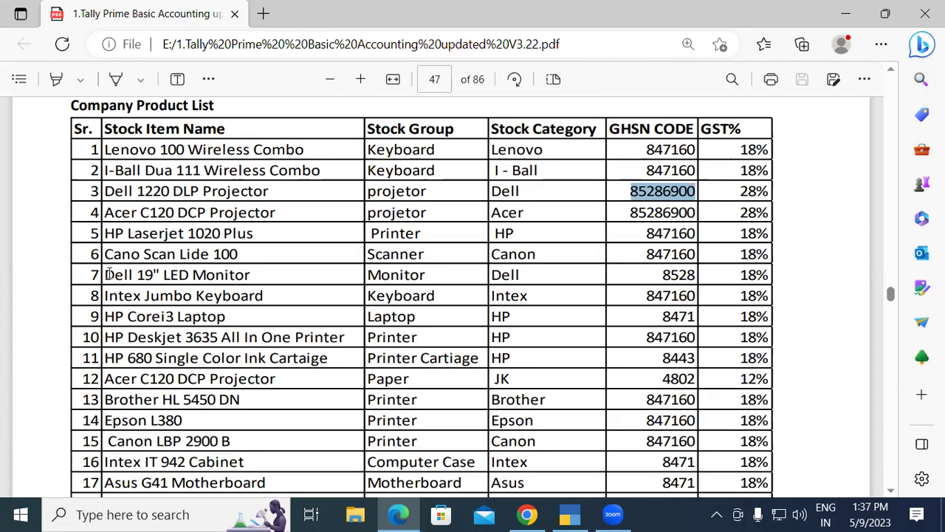
pyautogui.moveTo(105, 274); pyautogui.dragTo(254, 275)
pyautogui.hotkey('ctrl', 'c')
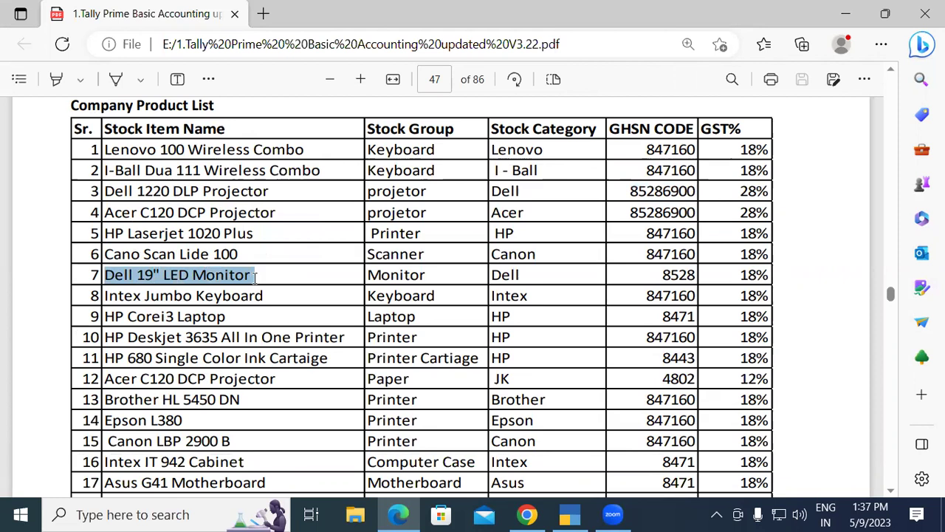
pyautogui.hotkey('alt', 'Tab')
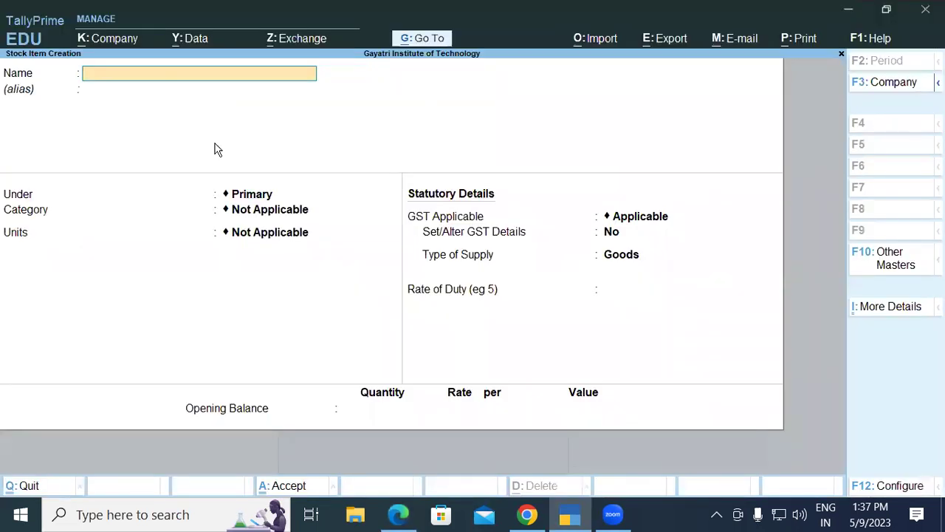
pyautogui.hotkey('ctrl', 'v')
pyautogui.press('Return')
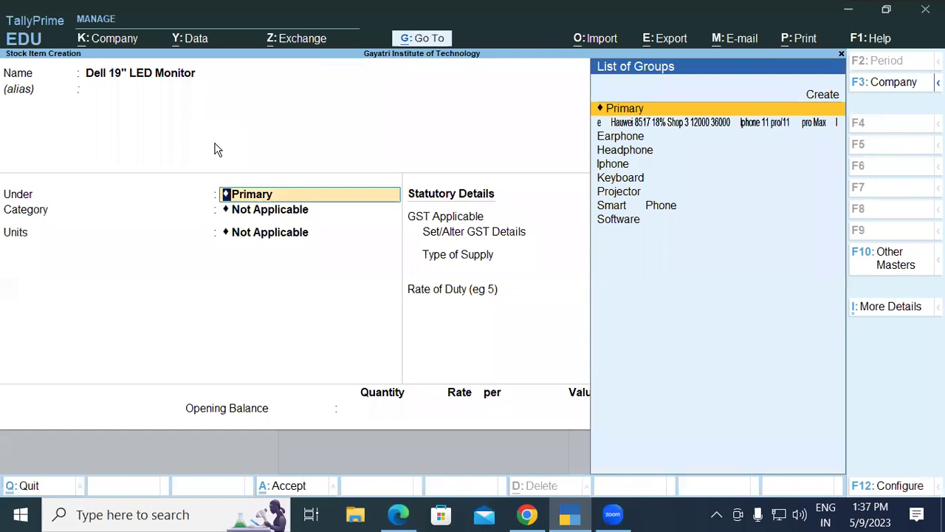
# Create a stock group named Monitor under Primary without adding item quantities, and open its GST details
pyautogui.press('alt')
pyautogui.hotkey('alt', 'c')
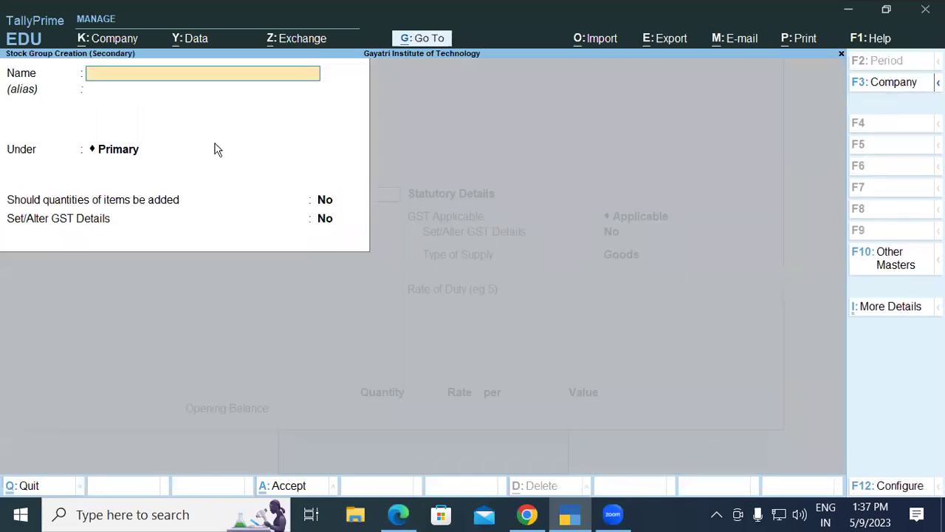
pyautogui.write('Monitor')
pyautogui.press('Return')
pyautogui.press('Return')
pyautogui.press('Return')
pyautogui.press('Return')
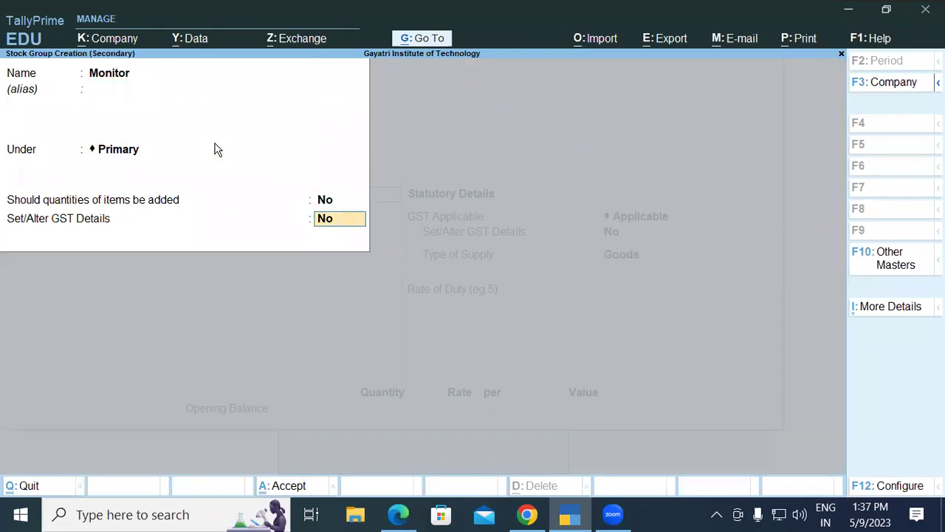
pyautogui.write('y')
pyautogui.press('Return')
# Describe the Monitor group's GST details as Monitor and set the HSN/SAC to 8528, copied from the PDF
pyautogui.write('Monitor')
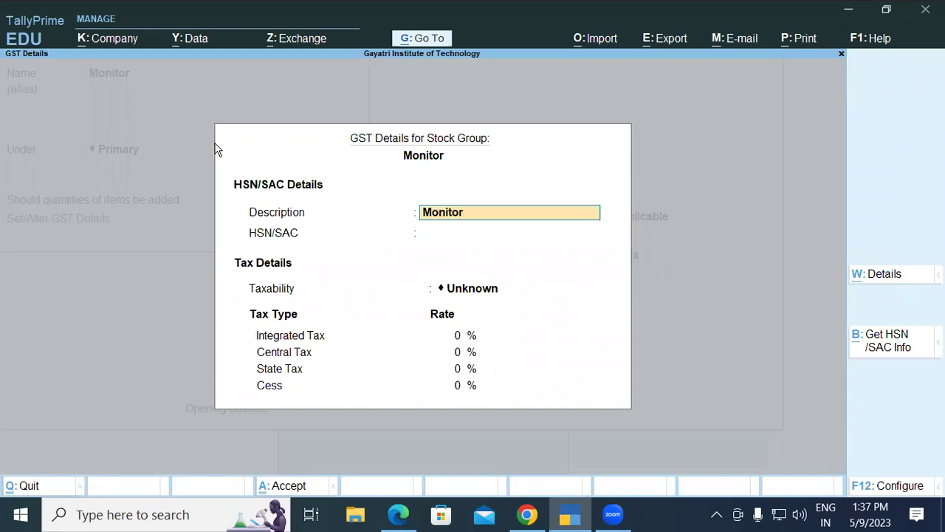
pyautogui.press('Return')
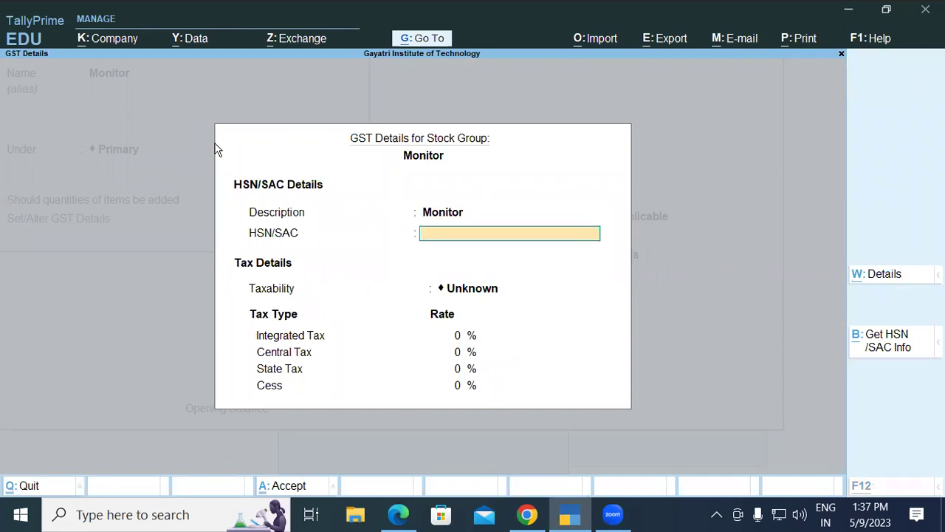
pyautogui.hotkey('alt', 'Tab')
pyautogui.moveTo(665, 274); pyautogui.dragTo(696, 278)
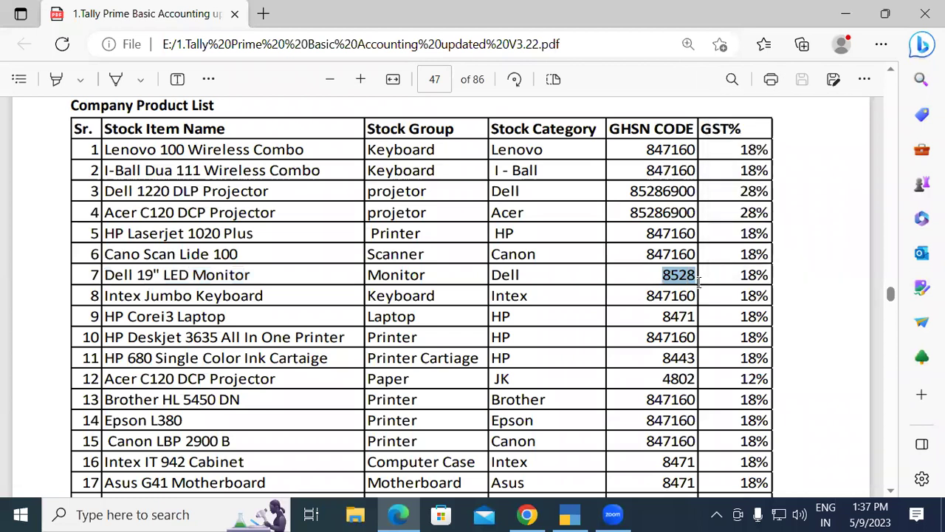
pyautogui.hotkey('alt', 'Tab')
pyautogui.hotkey('ctrl', 'alt', 'v')
pyautogui.press('Return')
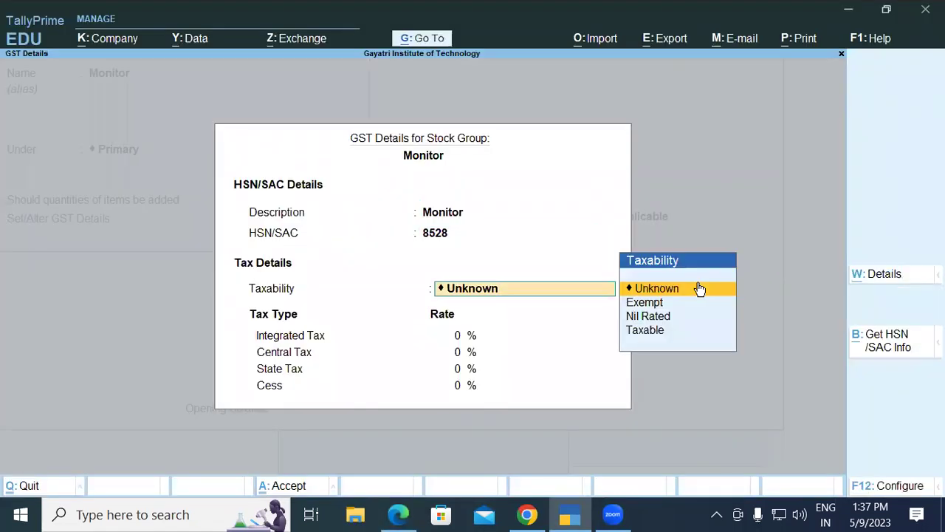
# Make the Monitor group Taxable with 18% integrated tax, save it, and assign it to the stock item
pyautogui.write('T')
pyautogui.press('Return')
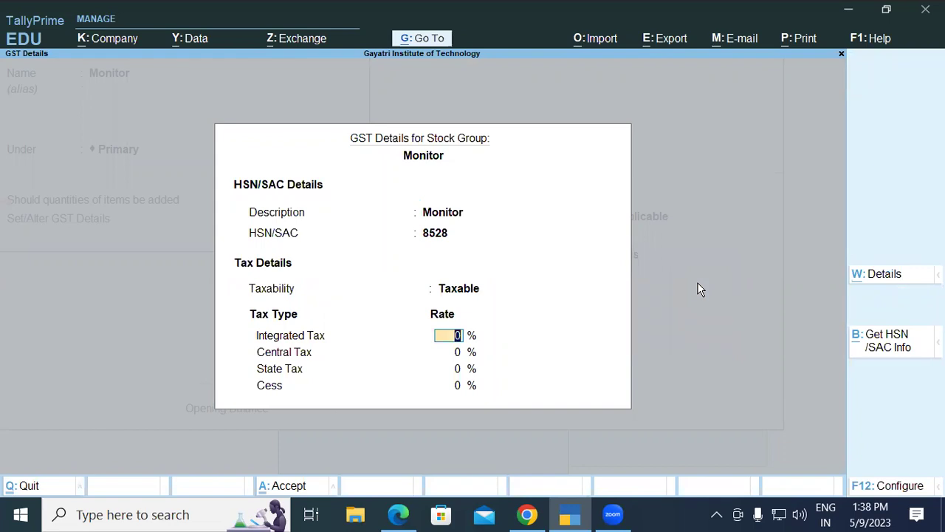
pyautogui.hotkey('alt', 'Tab')
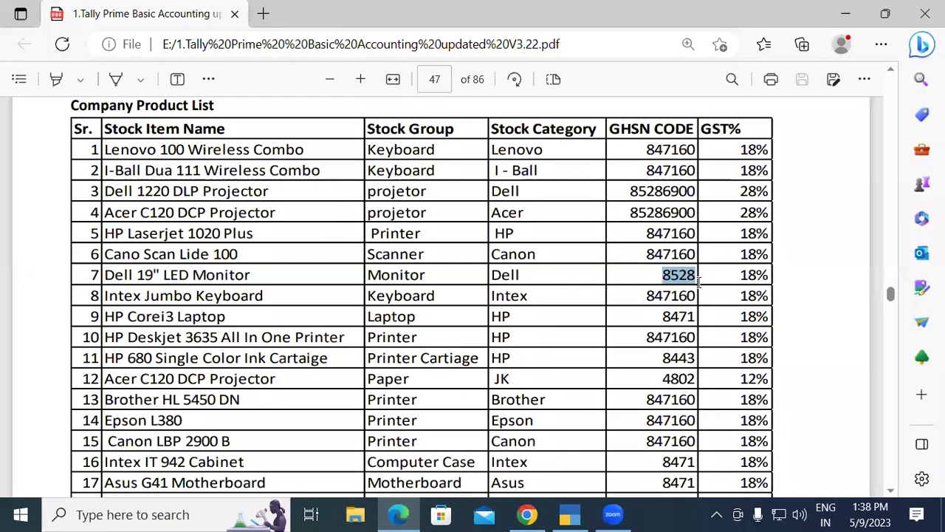
pyautogui.hotkey('alt', 'Tab')
pyautogui.write('18')
pyautogui.press('Return')
pyautogui.press('Return')
pyautogui.press('Return')
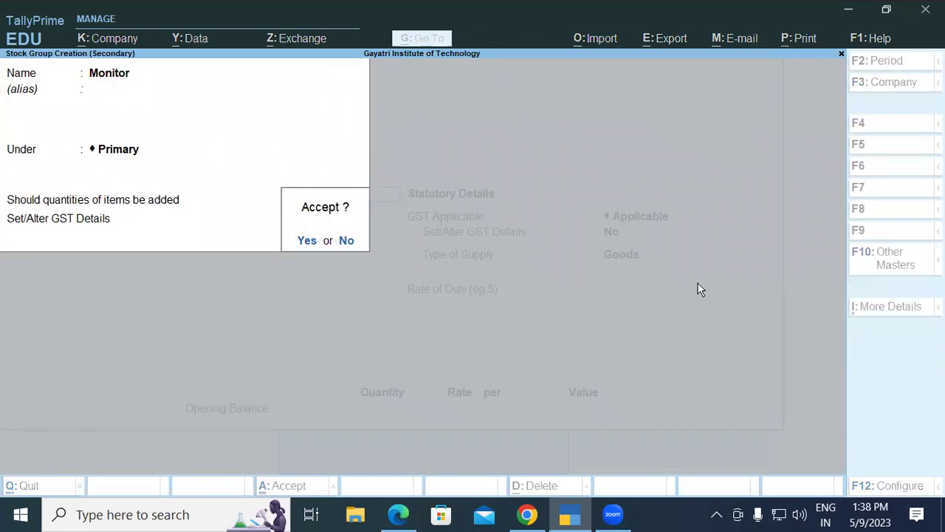
pyautogui.press('Return')
pyautogui.press('Return')
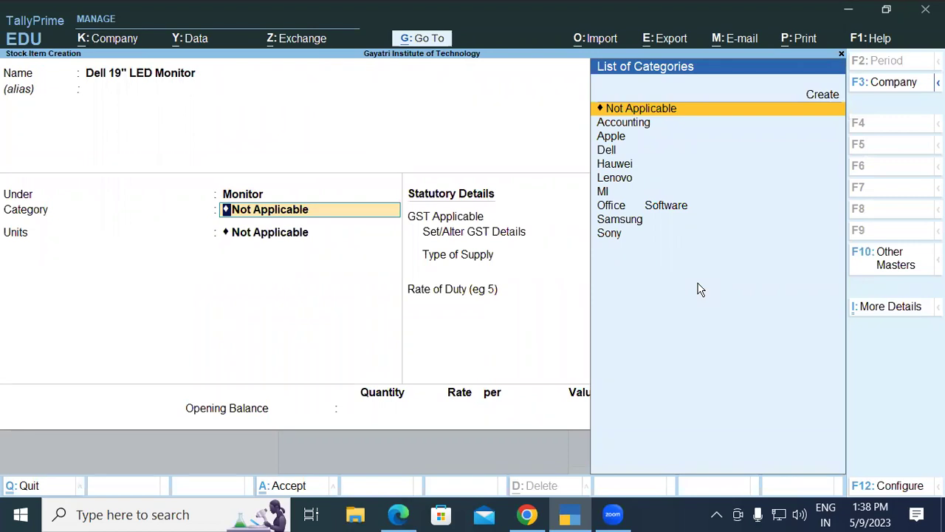
# Set the category to Dell and the units to pcs, and save the Dell 19" LED Monitor item
pyautogui.write('De')
pyautogui.press('Return')
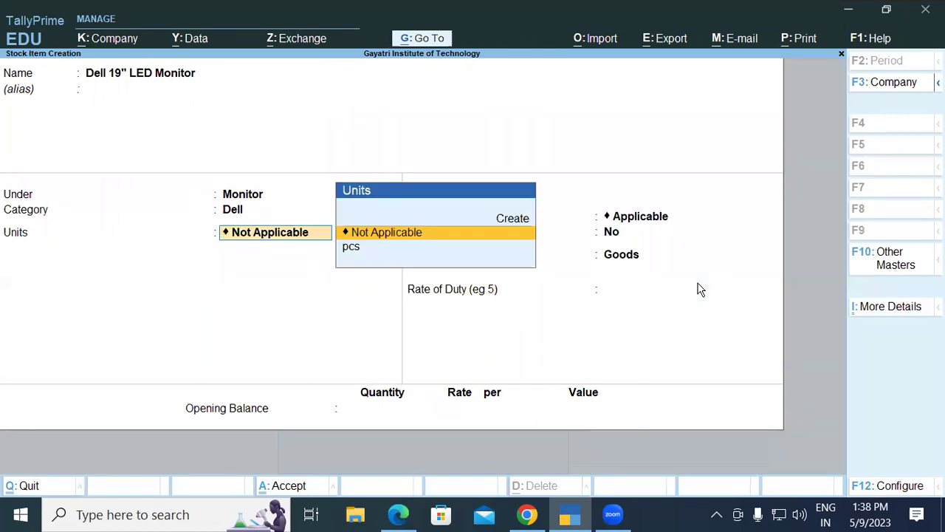
pyautogui.press('Down')
pyautogui.press('Return')
pyautogui.press('Return')
pyautogui.press('Return')
pyautogui.press('Return')
pyautogui.press('Return')
pyautogui.press('Return')
pyautogui.press('Return')
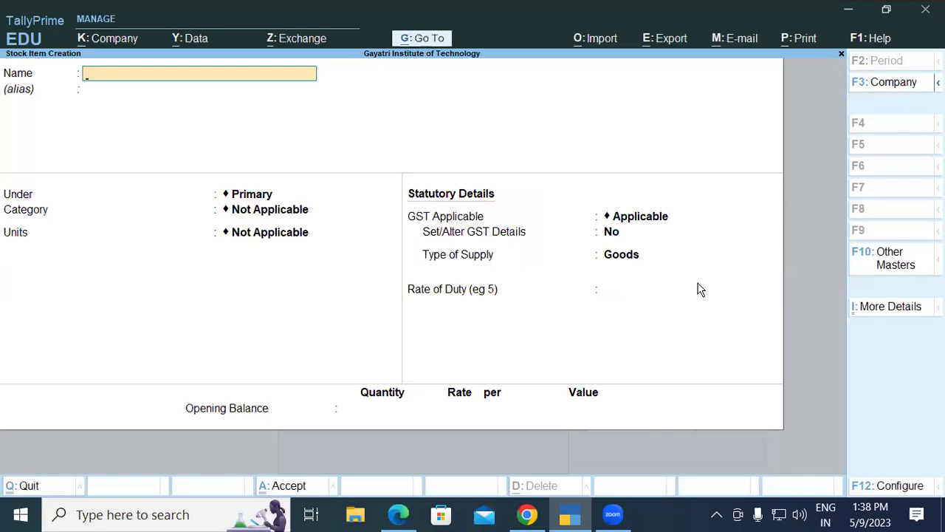
# Name the new stock item Intex Jumbo Keyboard, copied from the PDF product list, and place it under the Keyboard group
pyautogui.hotkey('alt', 'Tab')
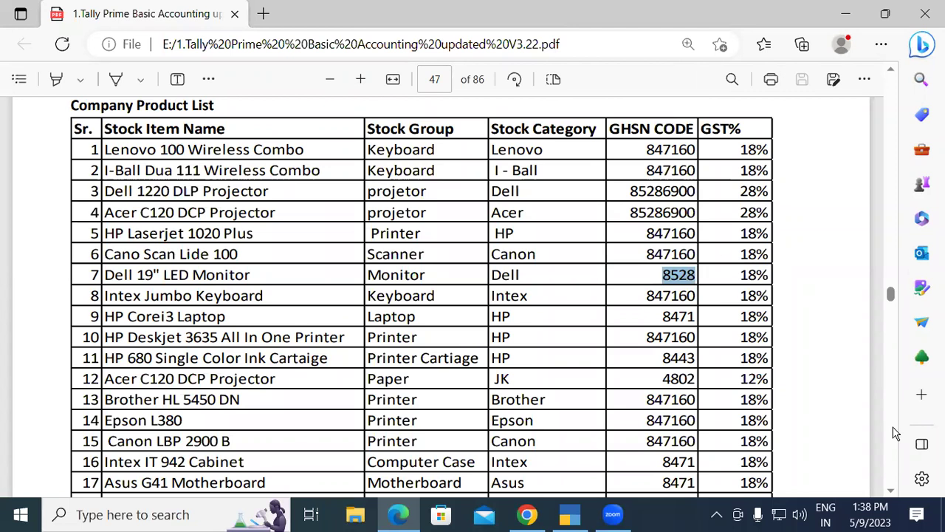
pyautogui.click(890, 489)
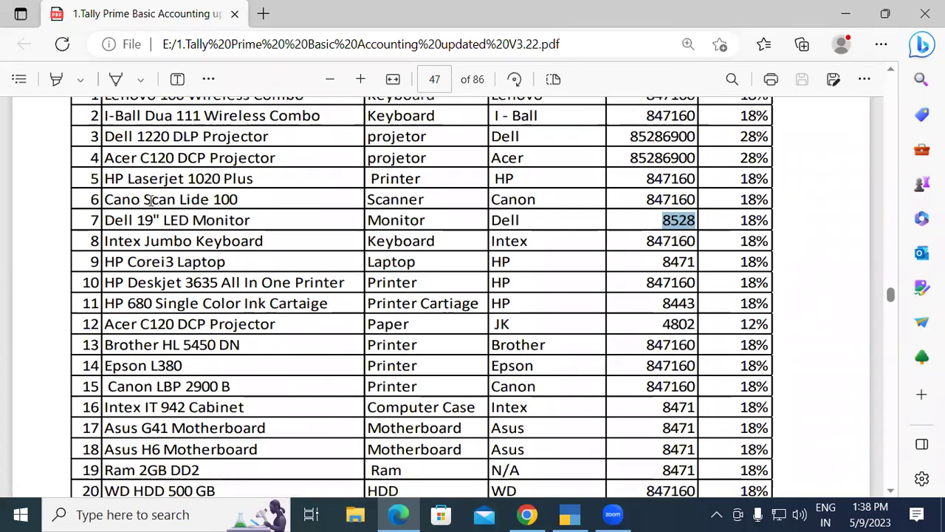
pyautogui.moveTo(105, 241); pyautogui.dragTo(273, 241)
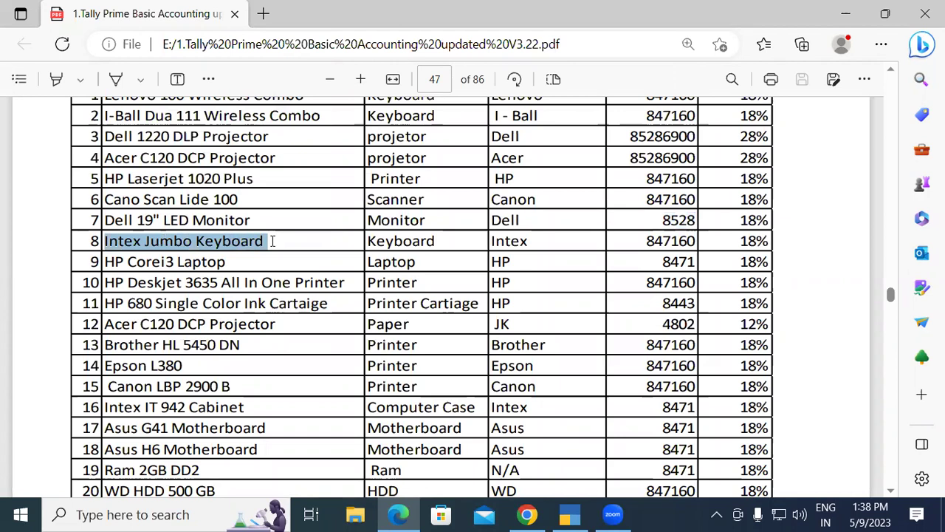
pyautogui.hotkey('alt', 'Tab')
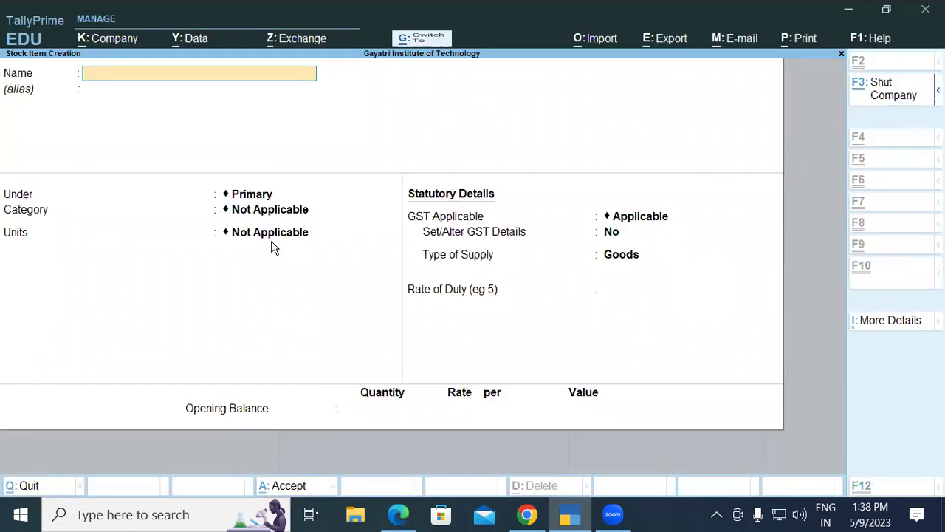
pyautogui.hotkey('ctrl', 'alt', 'v')
pyautogui.press('Return')
pyautogui.write('Ke')
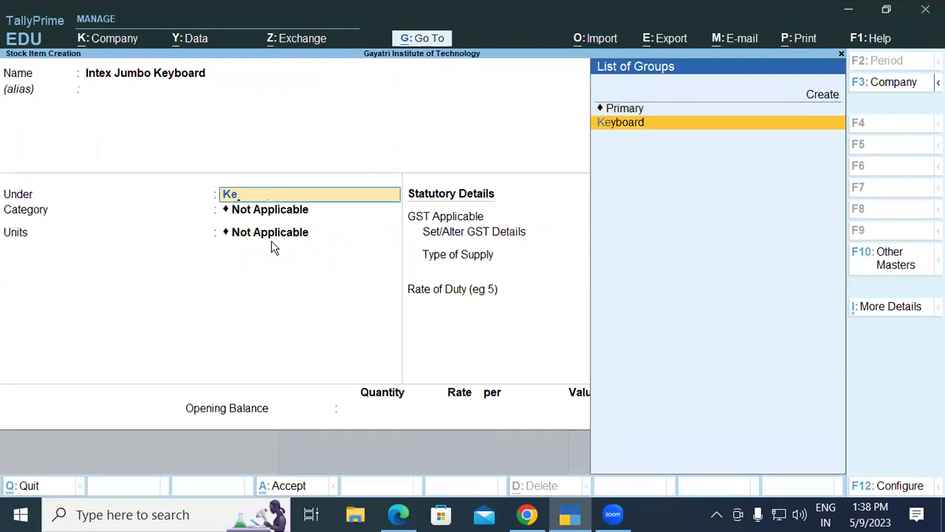
pyautogui.press('Return')
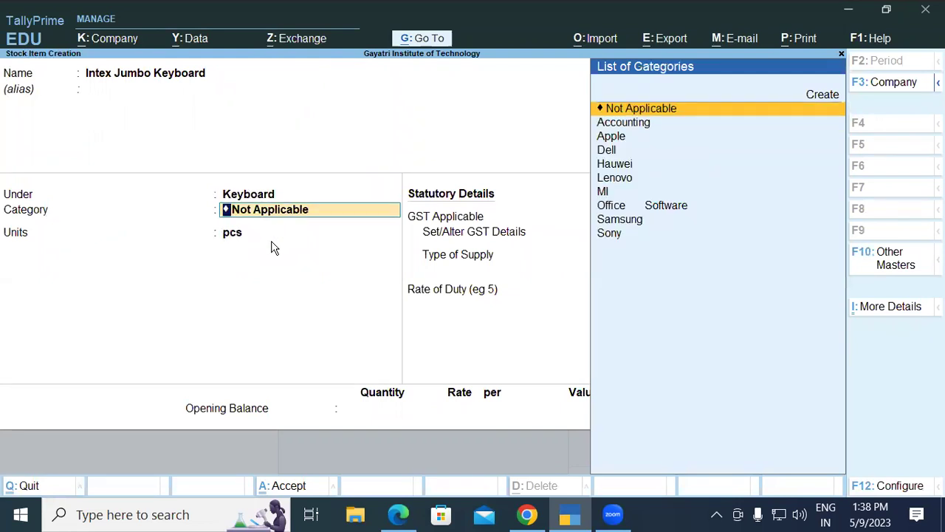
# Create a stock category named Intex under Primary for the keyboard item
pyautogui.write('in')
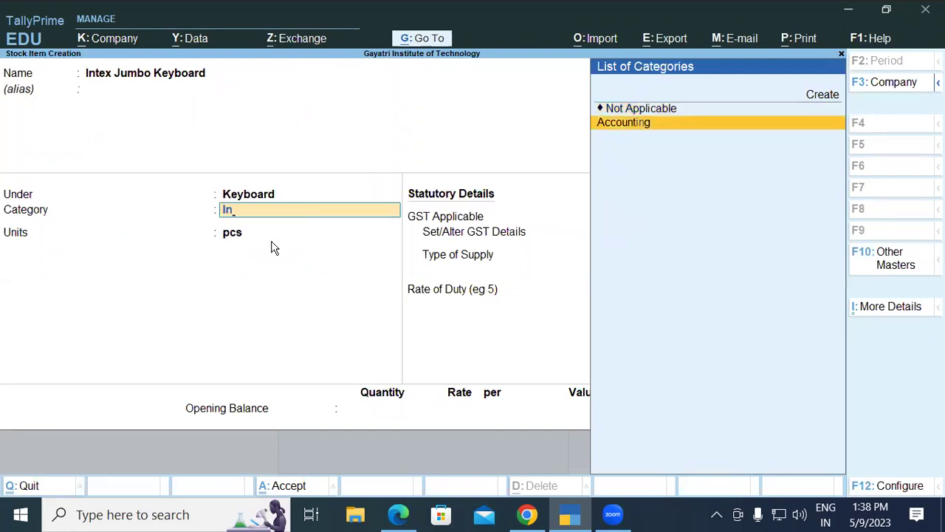
pyautogui.hotkey('alt', 'c')
pyautogui.write('Intex')
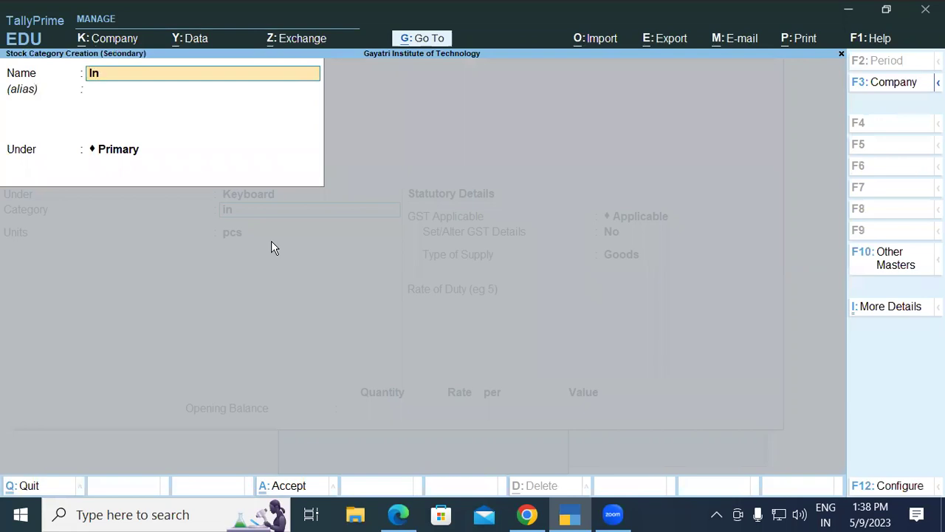
pyautogui.press('Return')
pyautogui.press('Return')
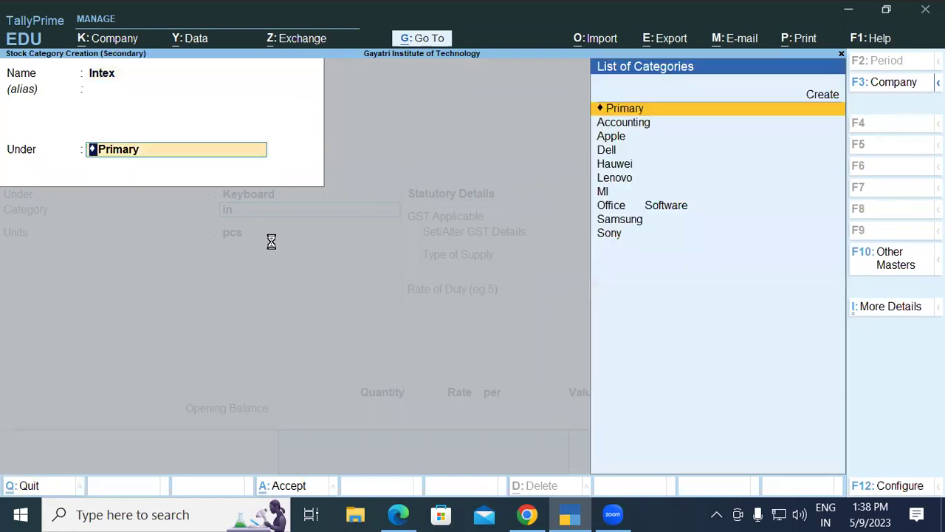
pyautogui.press('Return')
pyautogui.press('Return')
# Keep the units as pcs and GST applicable for Goods, and save the Intex Jumbo Keyboard item
pyautogui.press('Return')
pyautogui.press('Return')
pyautogui.press('Return')
pyautogui.press('Return')
pyautogui.press('Return')
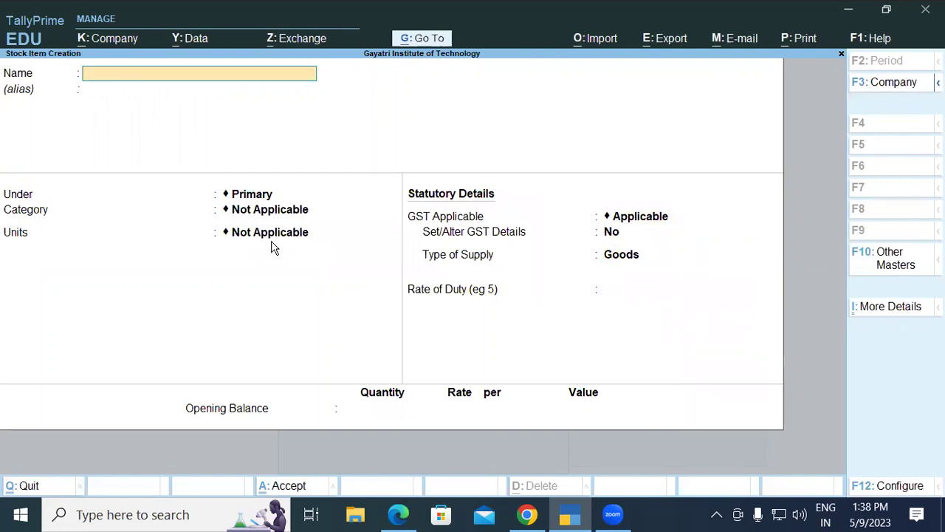
# Copy the name HP Corei3 Laptop from the PDF product list into the new stock item's name in TallyPrime
pyautogui.hotkey('alt', 'Tab')
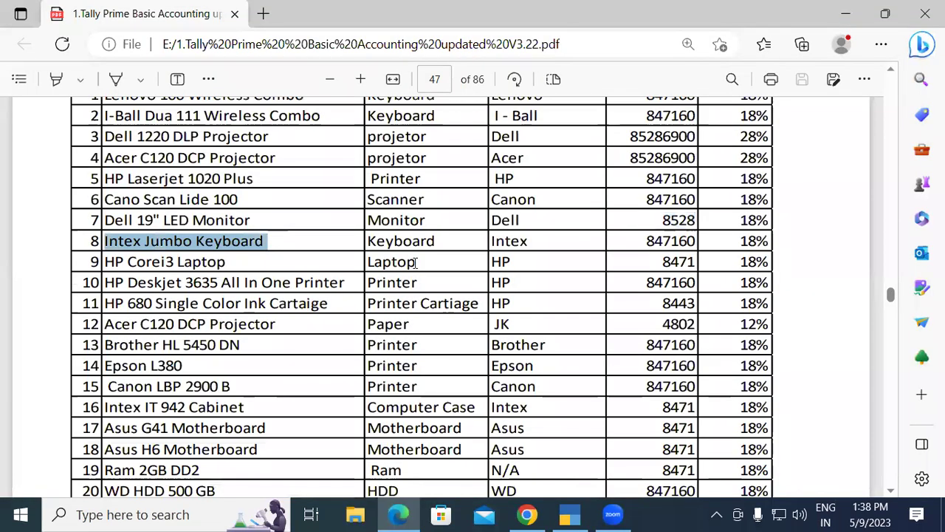
pyautogui.moveTo(104, 262); pyautogui.dragTo(226, 263)
pyautogui.click(238, 266)
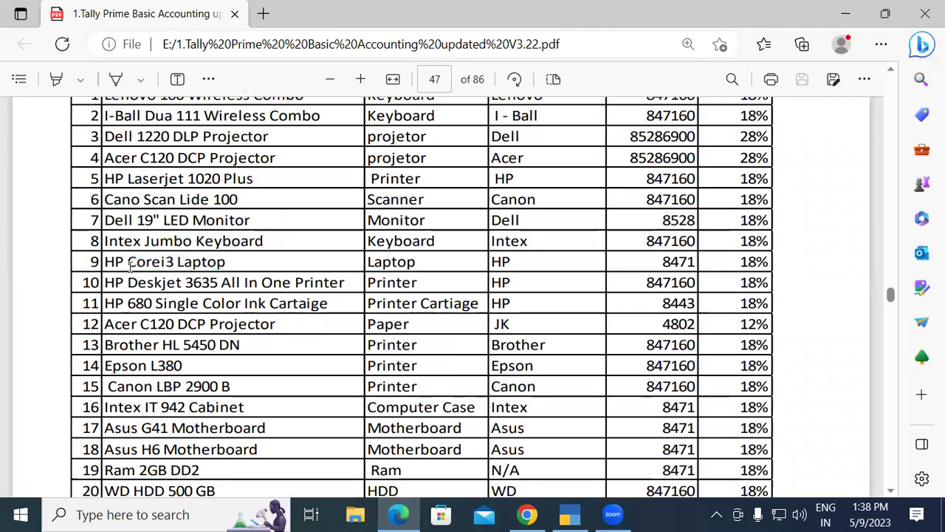
pyautogui.moveTo(105, 262); pyautogui.dragTo(232, 262)
pyautogui.hotkey('ctrl', 'c')
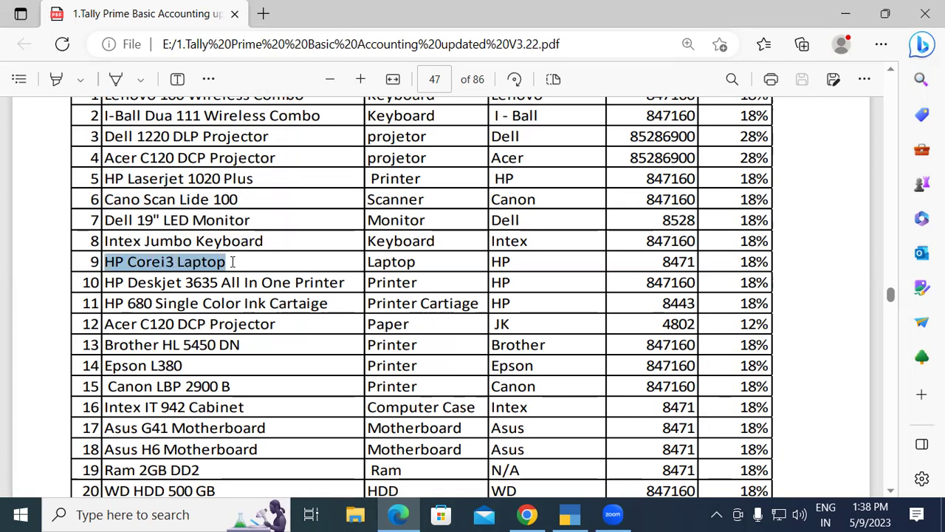
pyautogui.hotkey('alt', 'Tab')
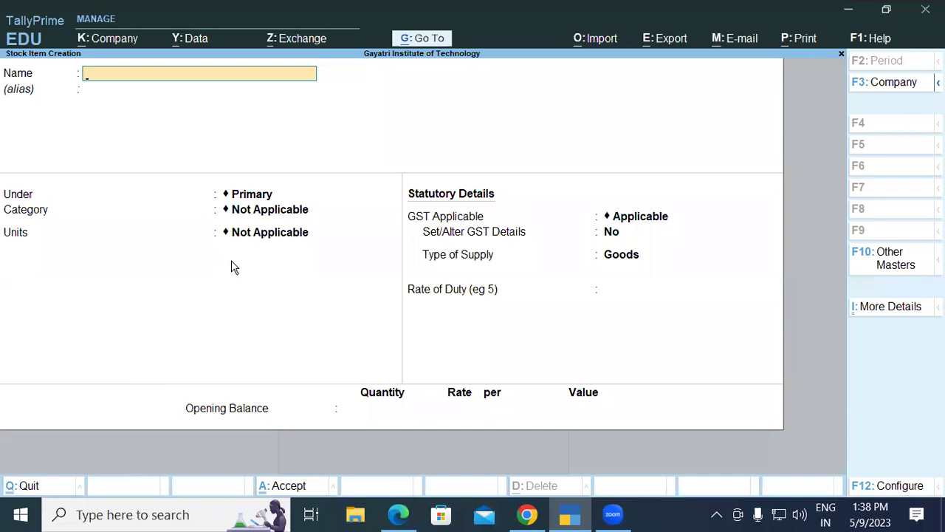
pyautogui.hotkey('ctrl', 'v')
pyautogui.press('Return')
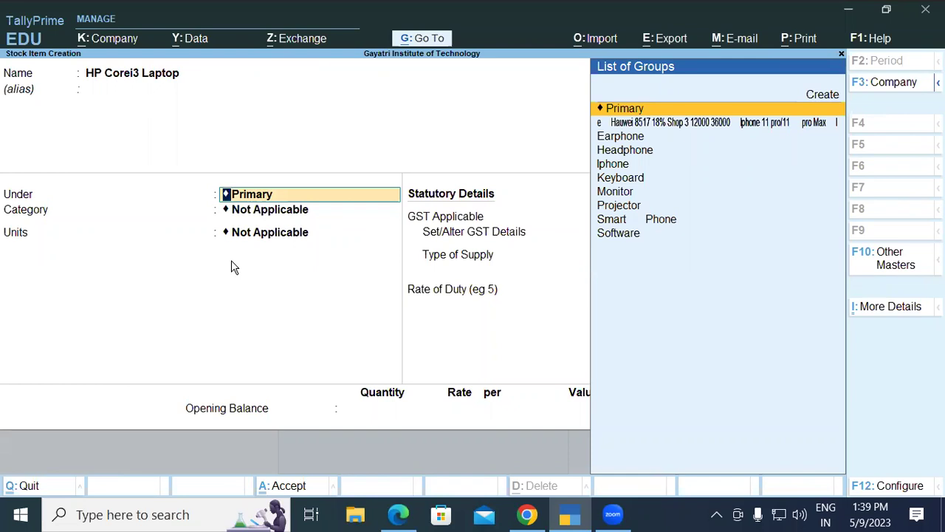
pyautogui.write('J')
pyautogui.press('BackSpace')
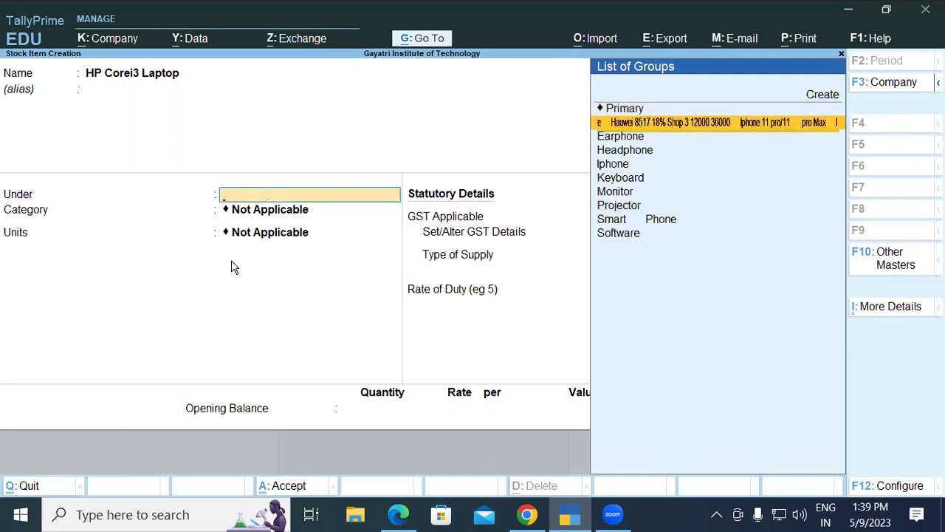
pyautogui.press('ctrl')
pyautogui.write('Hp')
pyautogui.press('Return')
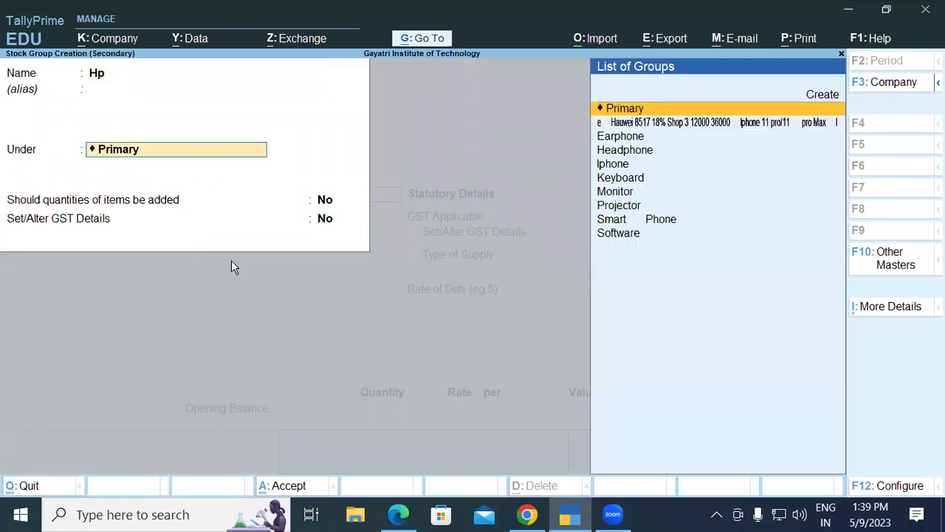
pyautogui.press('Return')
pyautogui.press('Return')
pyautogui.write('y')
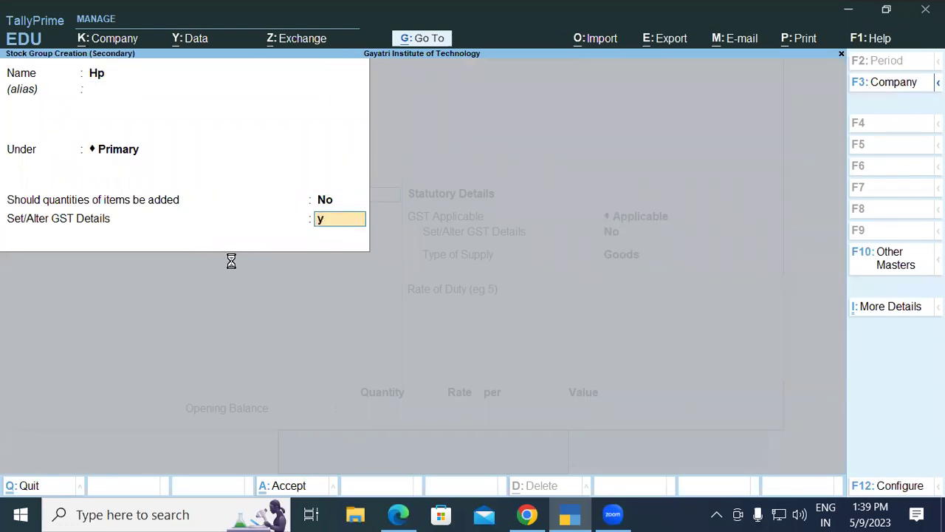
pyautogui.press('Return')
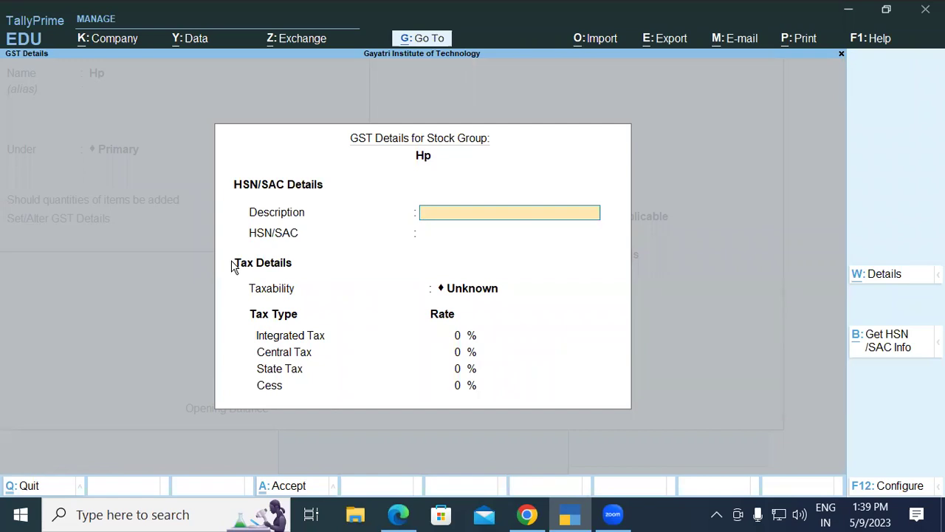
pyautogui.press('Escape')
pyautogui.press('Escape')
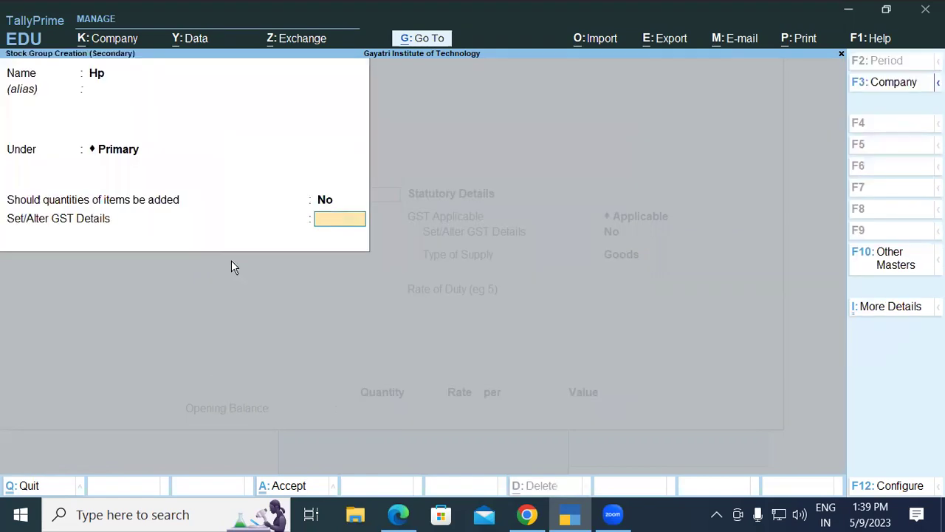
pyautogui.press('Escape')
pyautogui.press('Return')
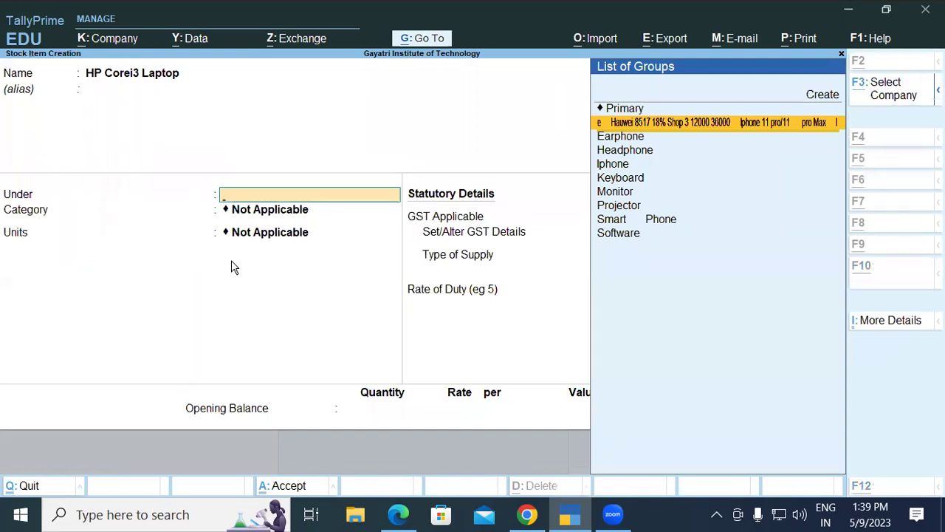
# Start a new stock group named Laptop under Primary, without adding item quantities, and enable its GST details
pyautogui.hotkey('alt', 'c')
pyautogui.write('Laptop')
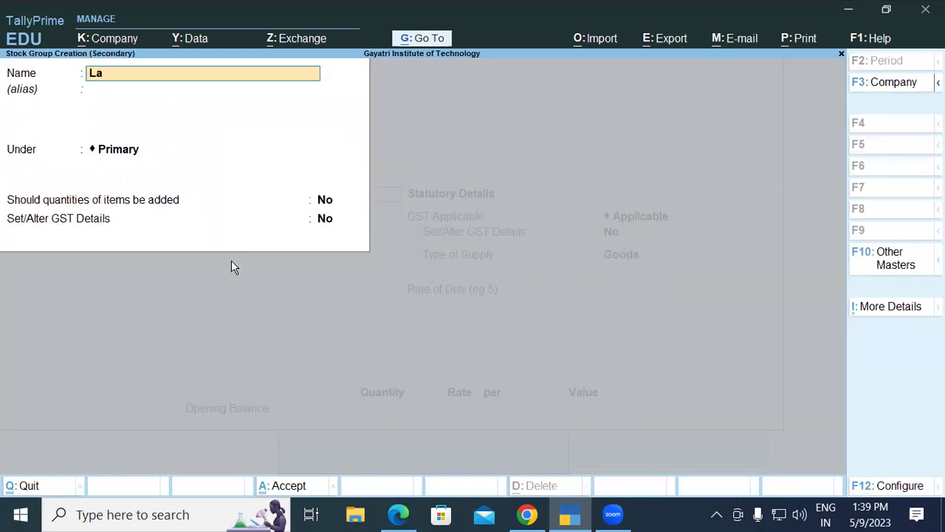
pyautogui.press('Return')
pyautogui.press('Return')
pyautogui.press('Return')
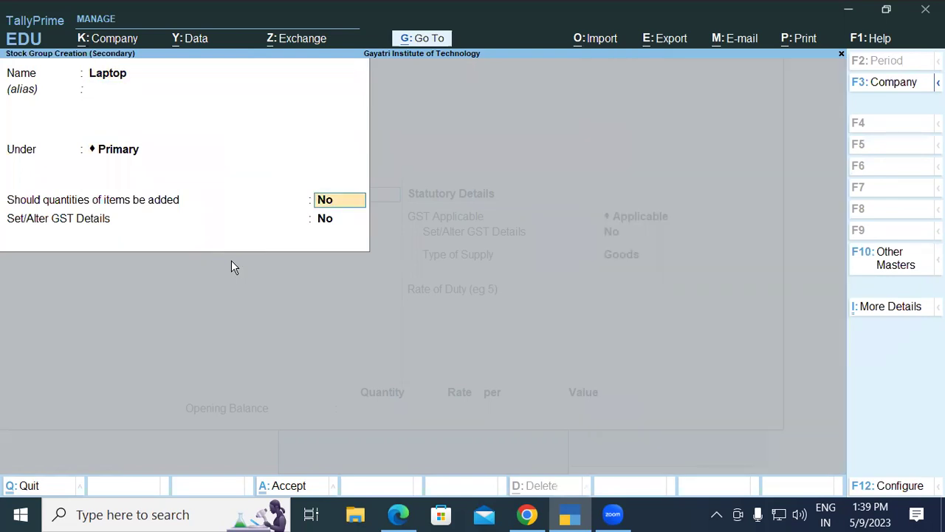
pyautogui.press('y')
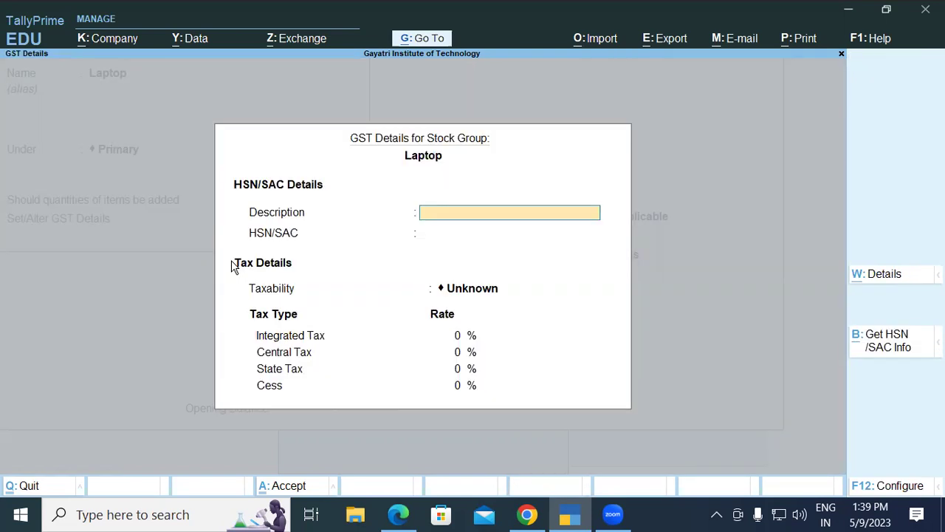
# Enter Laptop as the group's GST description and 8471 from the PDF product list as its HSN/SAC code
pyautogui.write('Laptop')
pyautogui.press('Return')
pyautogui.hotkey('alt', 'Tab')
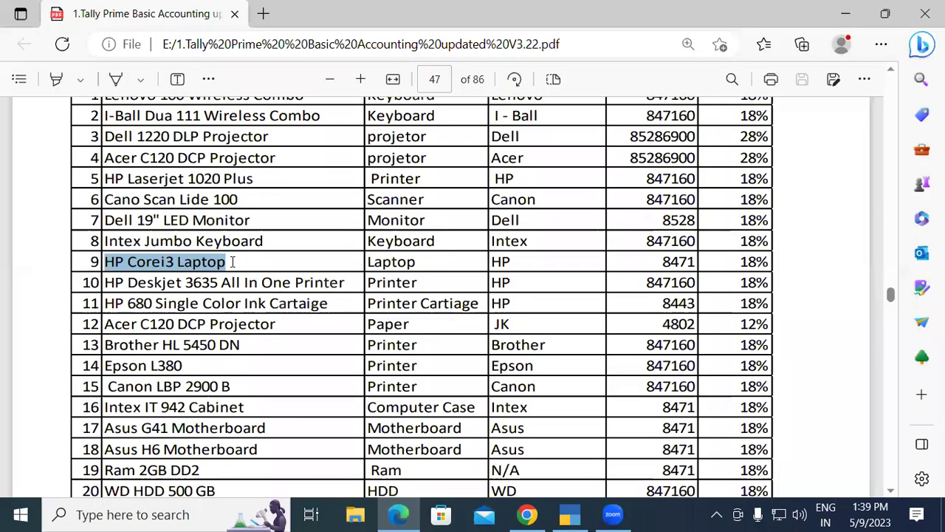
pyautogui.hotkey('alt', 'Tab')
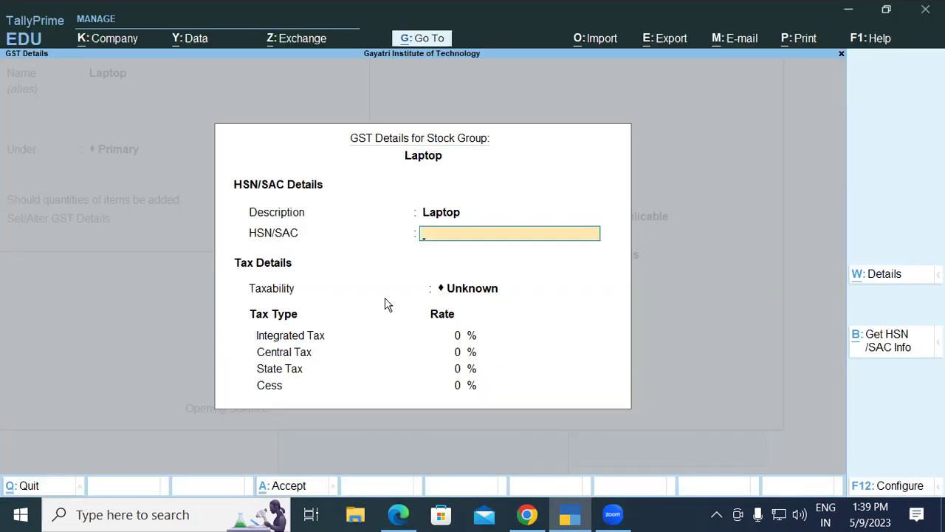
pyautogui.write('8471')
pyautogui.press('Return')
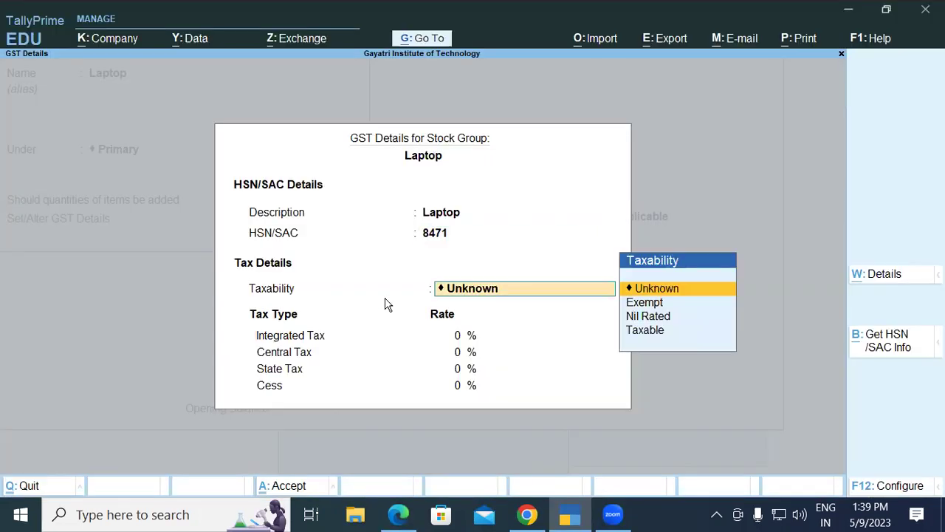
# Make the Laptop group taxable with an integrated tax rate of 18%, and save the group
pyautogui.write('T')
pyautogui.press('Return')
pyautogui.write('1')
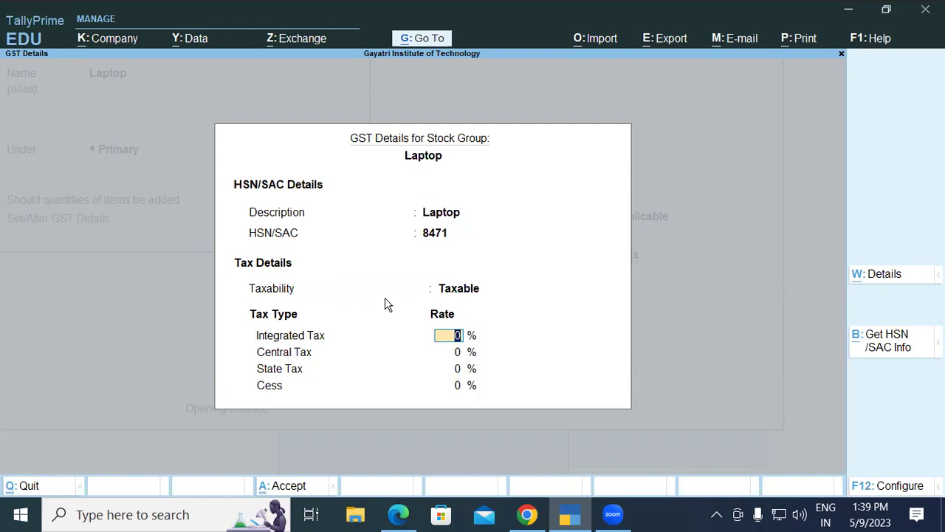
pyautogui.write('8')
pyautogui.press('Return')
pyautogui.press('Return')
pyautogui.press('Return')
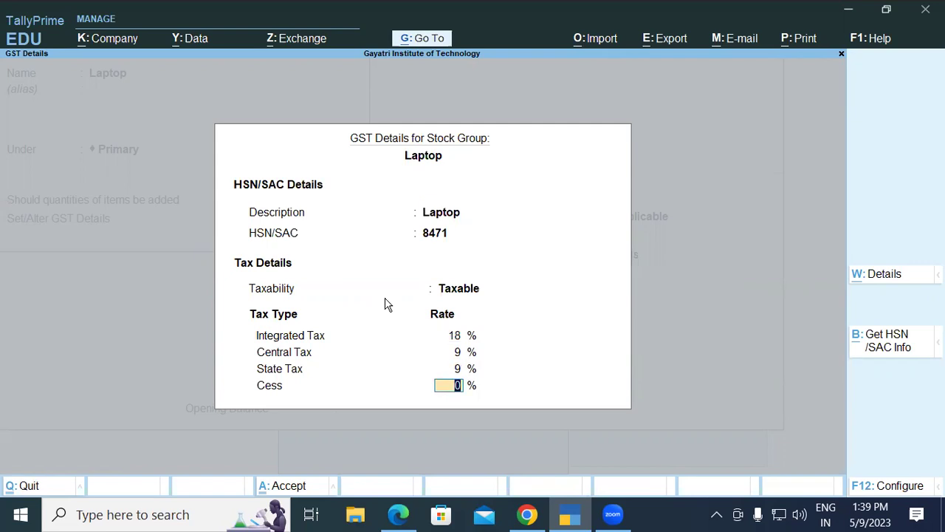
pyautogui.press('Return')
pyautogui.press('Return')
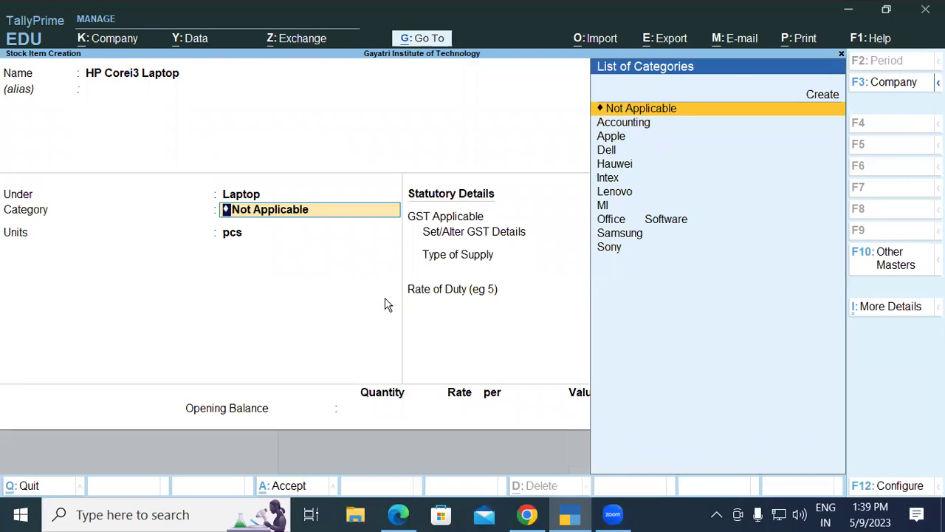
# Create a stock category named Hp under Primary for the laptop item
pyautogui.hotkey('alt', 'c')
pyautogui.write('Hp')
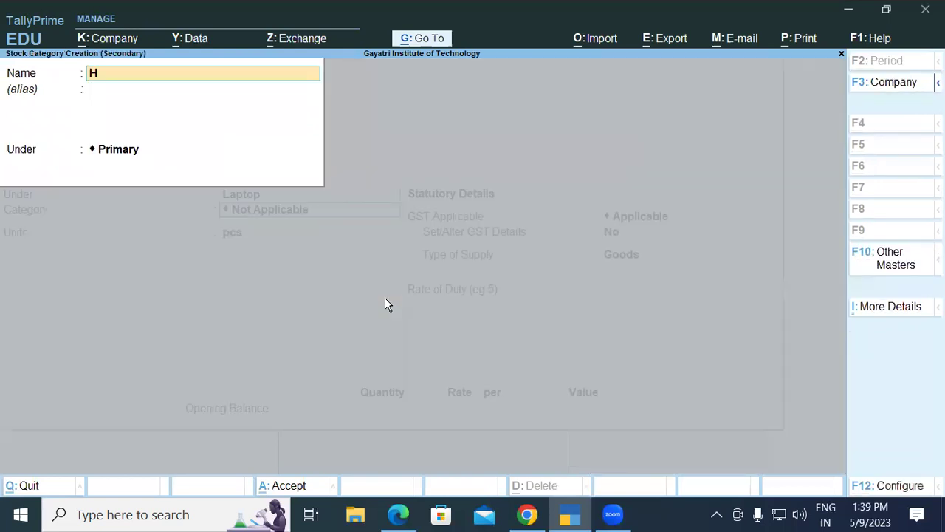
pyautogui.press('Return')
pyautogui.press('Return')
pyautogui.press('Return')
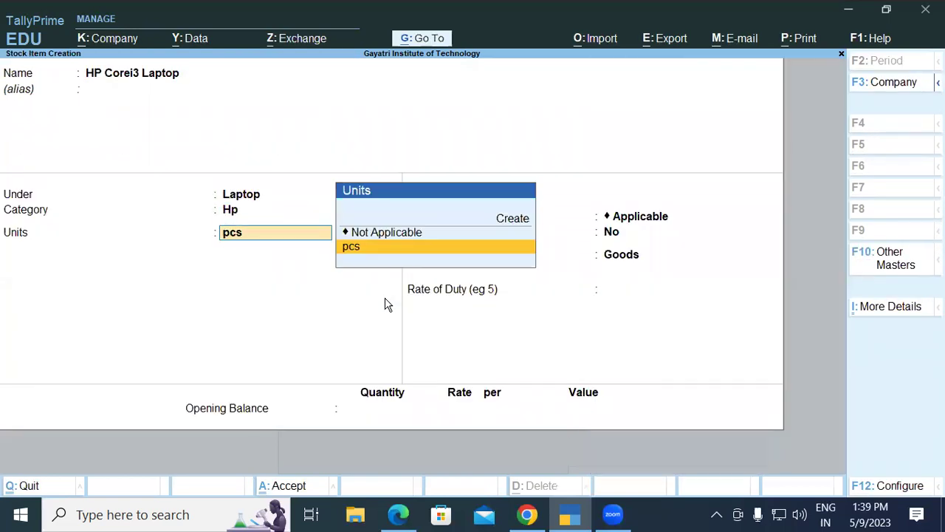
# Keep the units as pcs and GST applicable for Goods, and save the HP Corei3 Laptop item
pyautogui.press('Return')
pyautogui.press('Return')
pyautogui.press('Return')
pyautogui.press('Return')
pyautogui.press('Return')
pyautogui.press('Return')
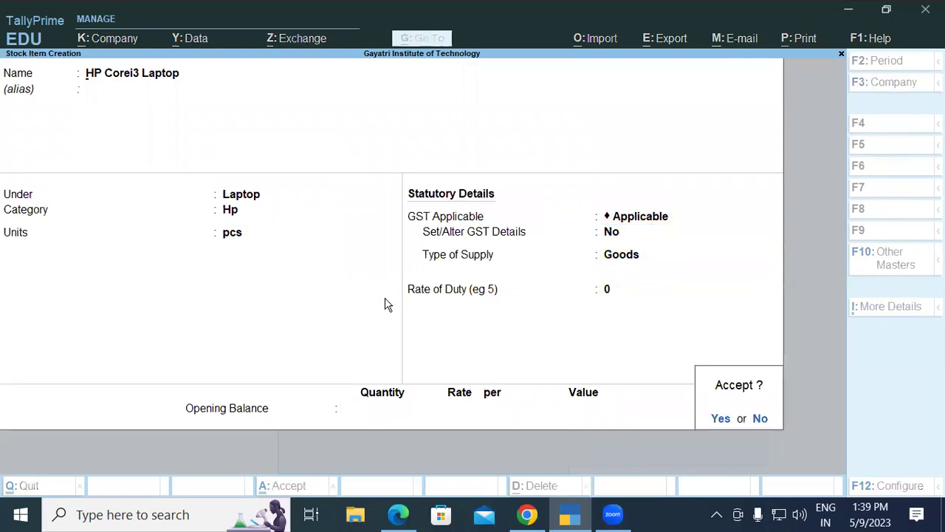
pyautogui.press('Return')
# Switch to the PDF guide in Edge and look over the remaining Company Product List entries, including the Intex cabinet and Asus motherboards
pyautogui.hotkey('alt', 'Tab')
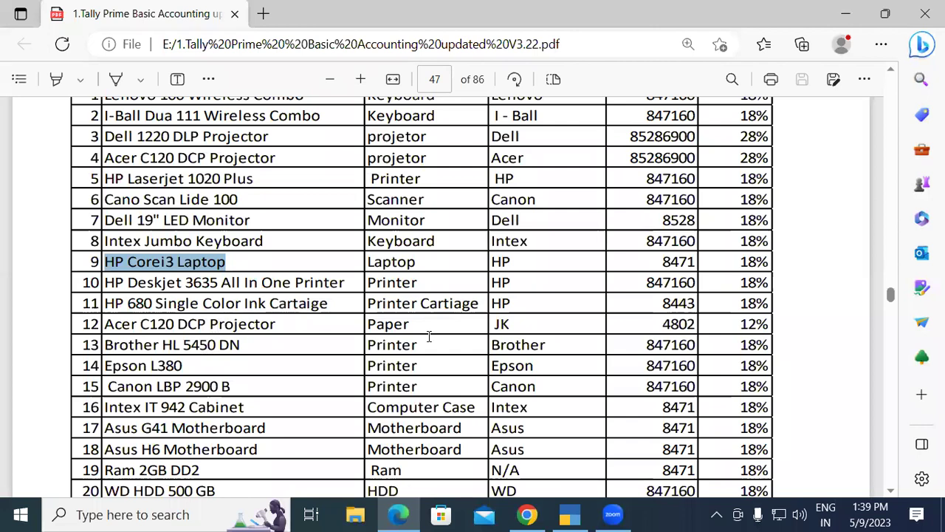
pyautogui.click(893, 490)
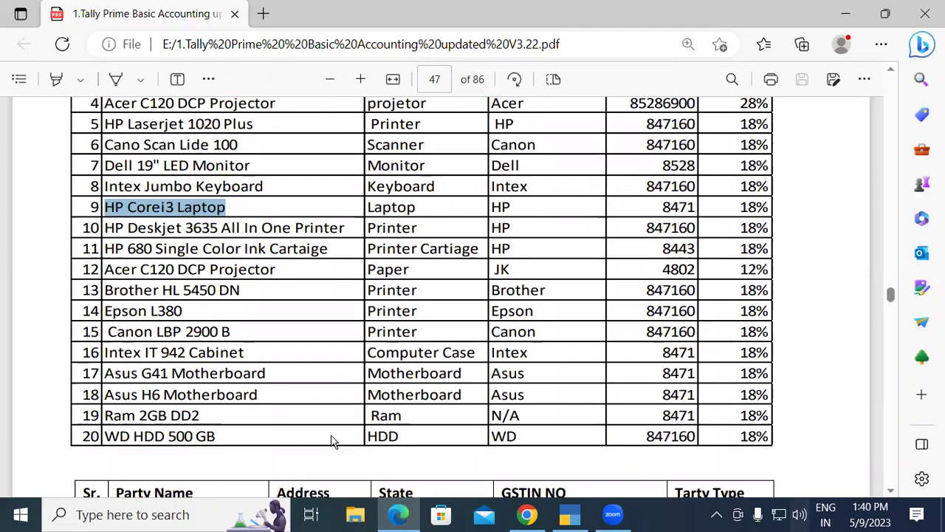
pyautogui.moveTo(106, 353); pyautogui.dragTo(247, 353)
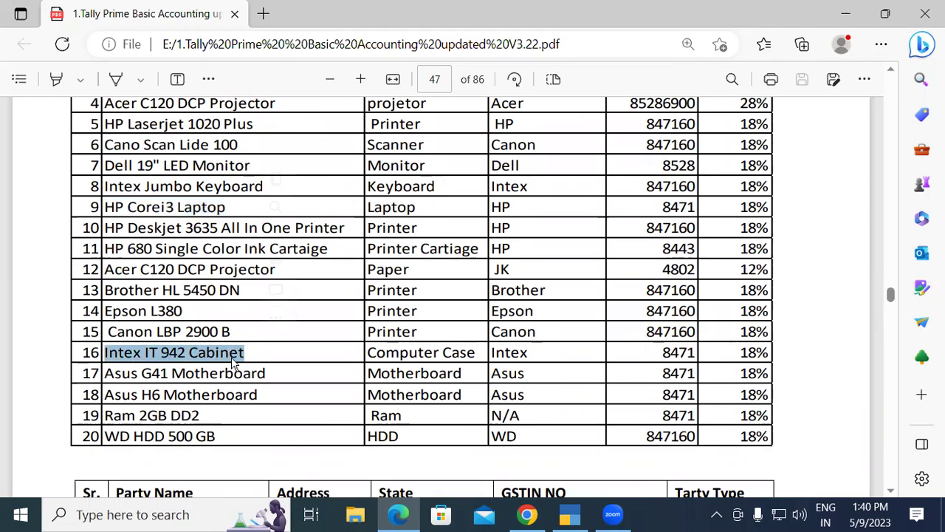
pyautogui.click(192, 382)
pyautogui.moveTo(107, 374); pyautogui.dragTo(273, 377)
pyautogui.click(272, 378)
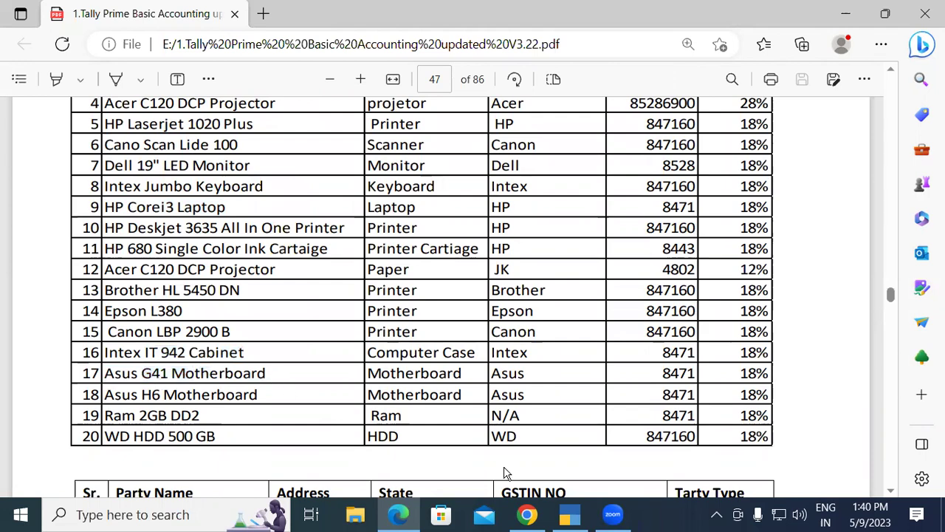